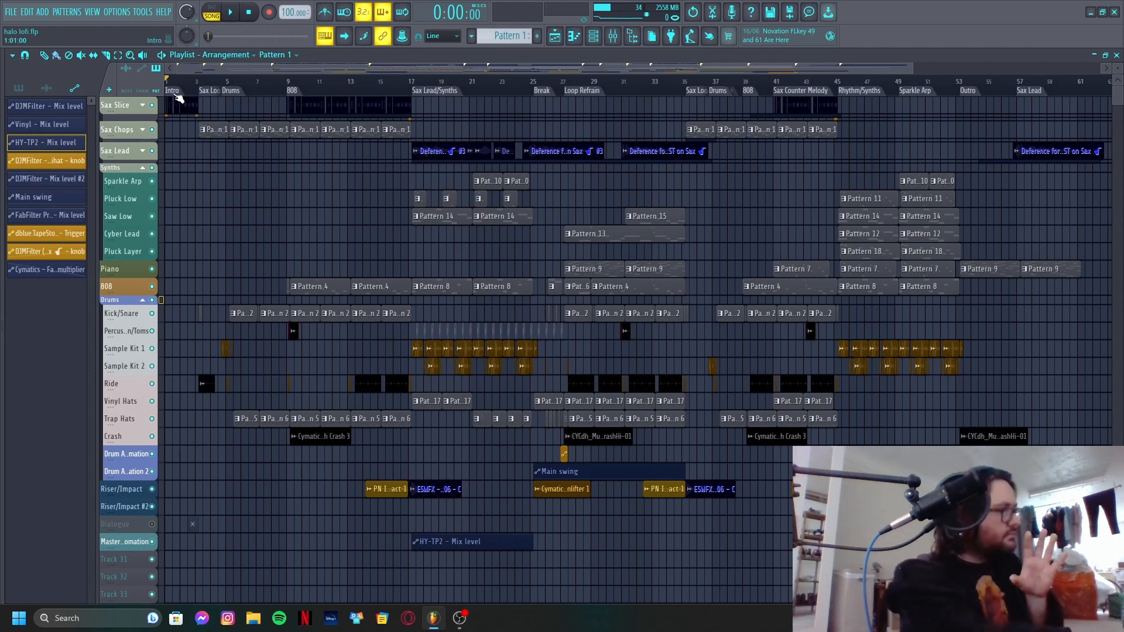
- Play back the arrangement's Intro section and the sax section at the following marker, stopping after each
{"action": "key", "text": "space"}
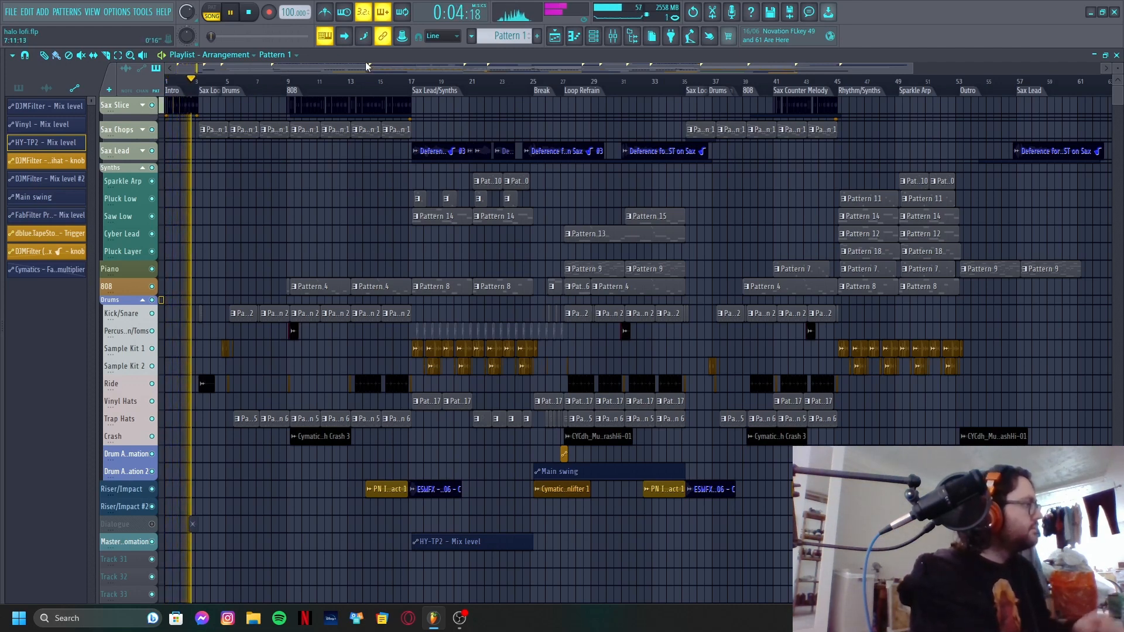
{"action": "key", "text": "space"}
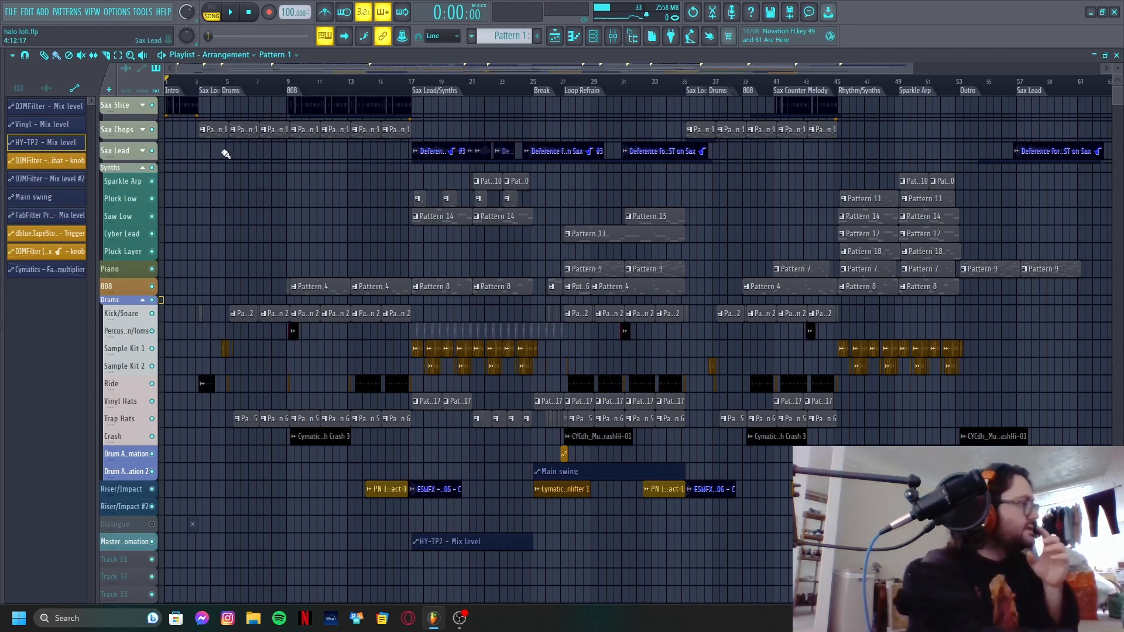
{"action": "left_click", "coordinate": [216, 91]}
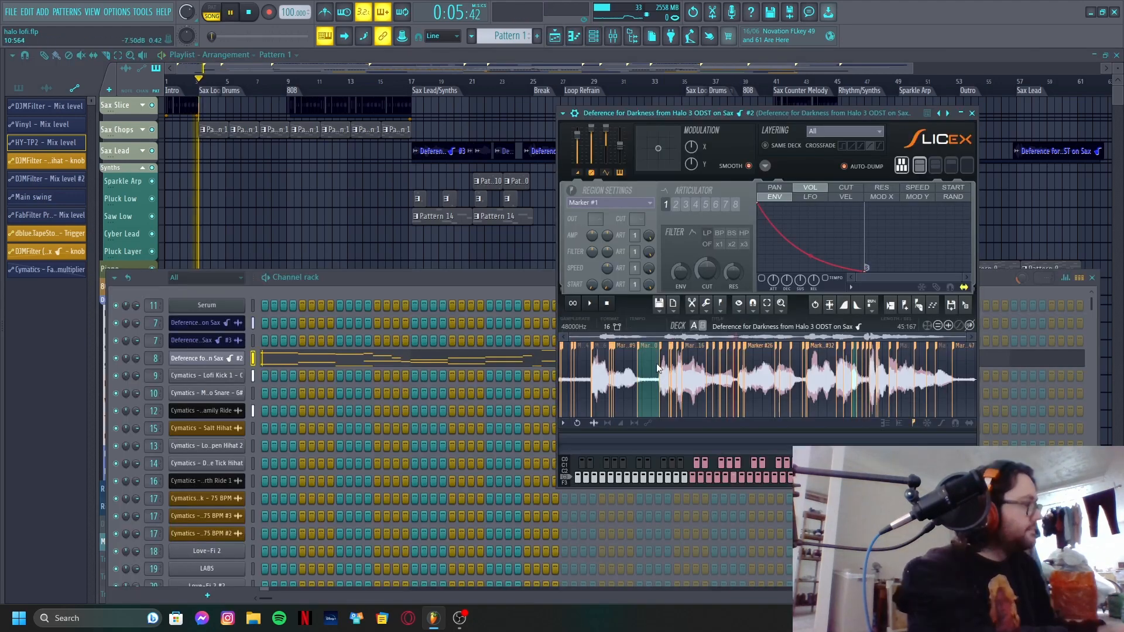
{"action": "key", "text": "space"}
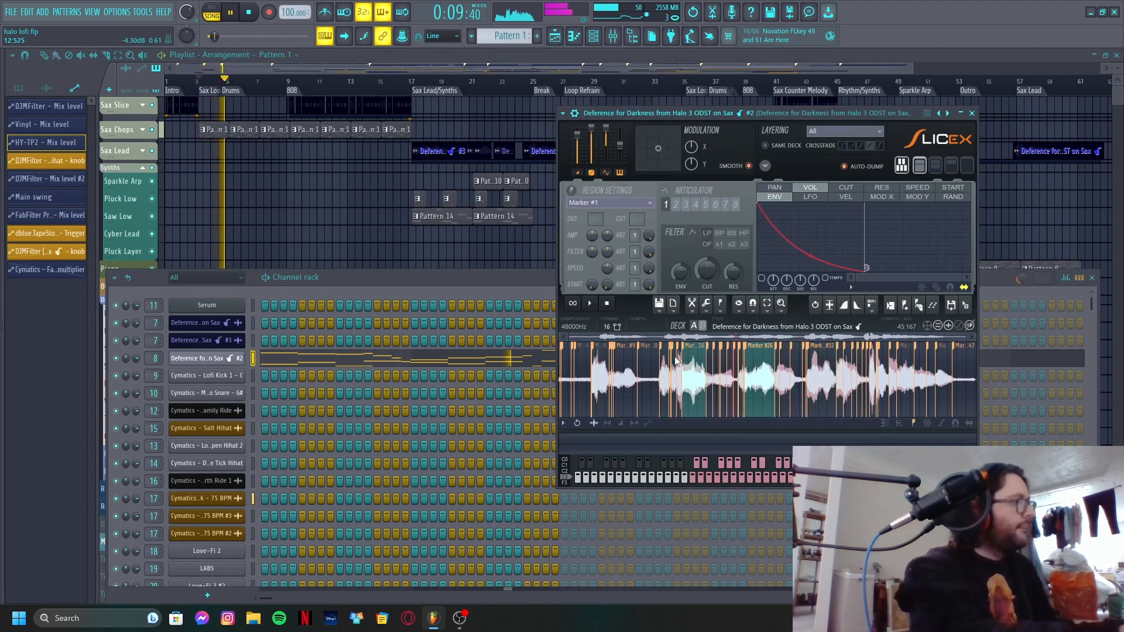
{"action": "key", "text": "space"}
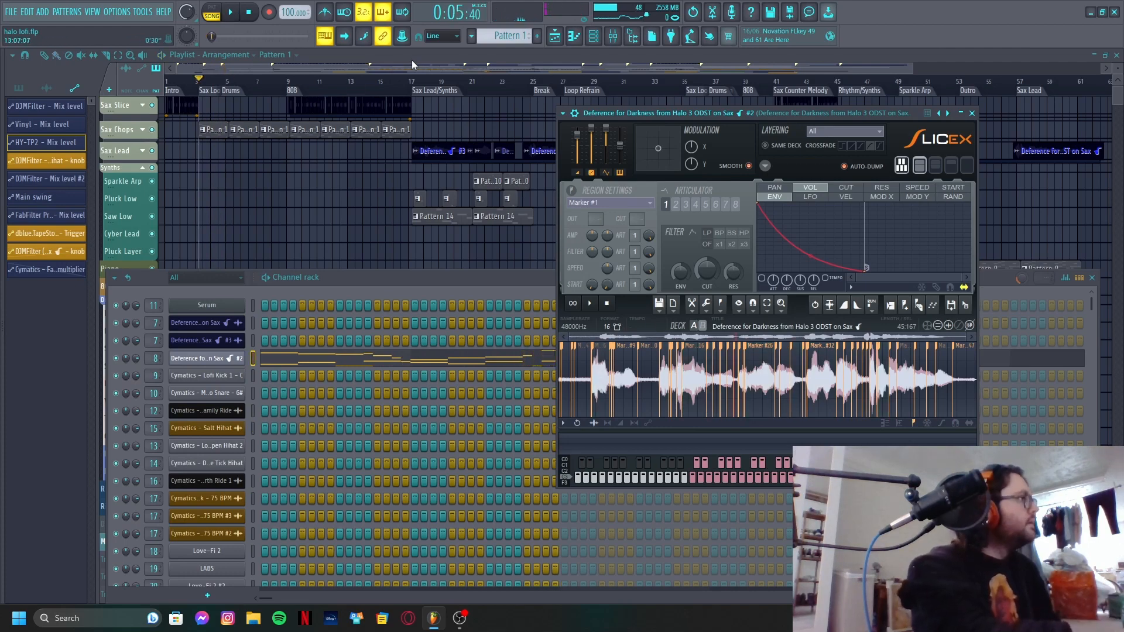
- Show the channel rack and open the Slicex channel for the Deference for Darkness sax sample #2
{"action": "left_click", "coordinate": [593, 38]}
{"action": "left_click", "coordinate": [593, 39]}
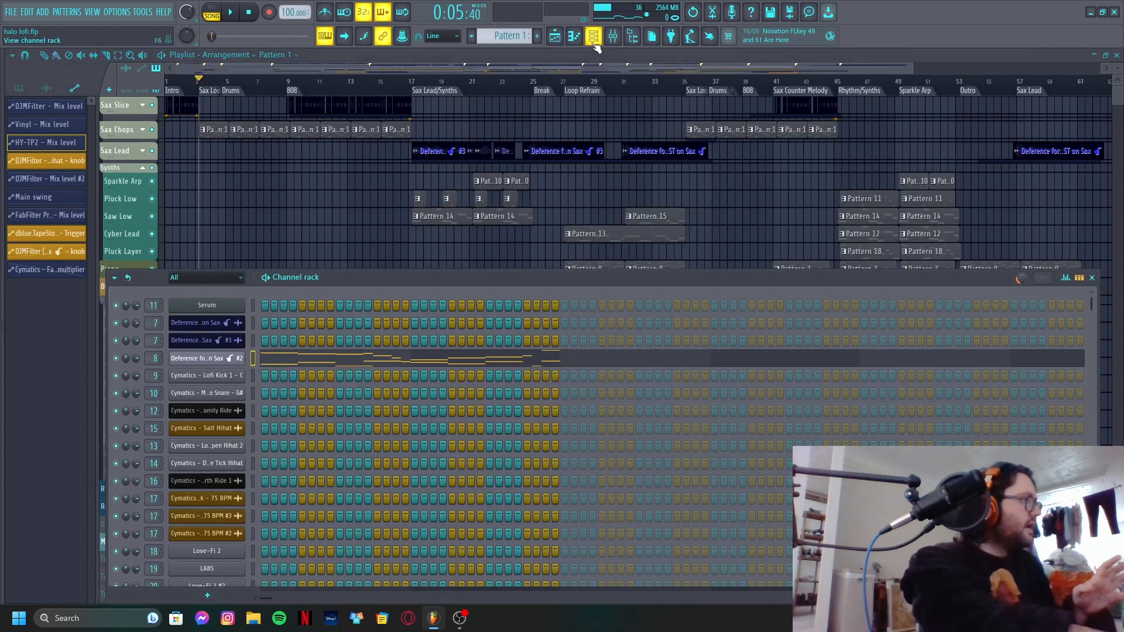
{"action": "left_click", "coordinate": [231, 359]}
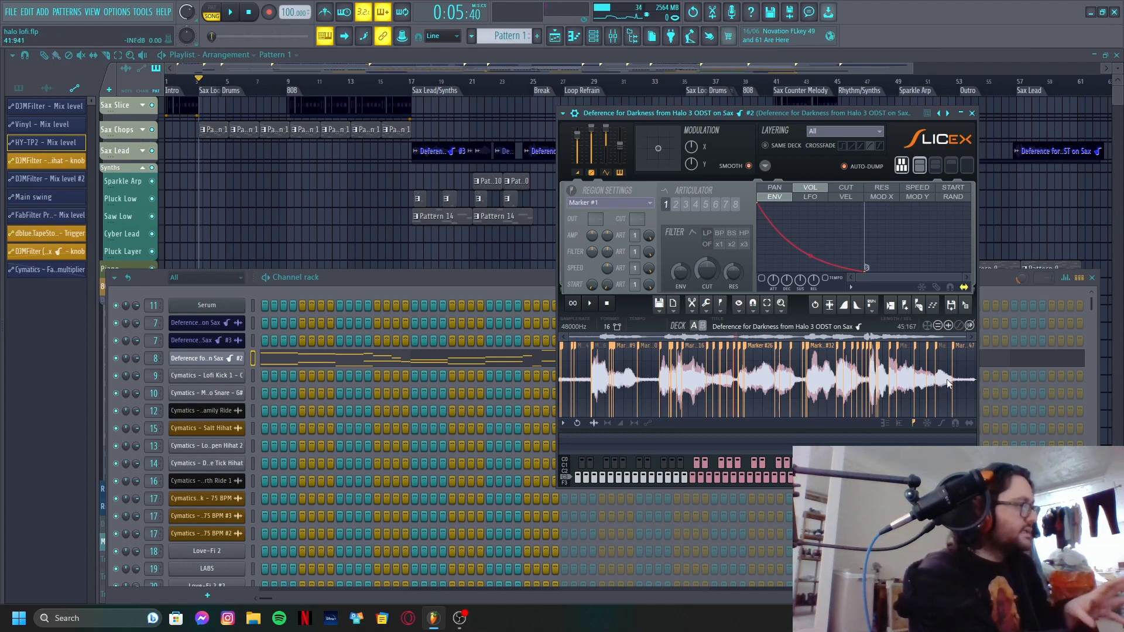
- Open the Sax Chops pattern in the piano roll and audition individual sax slices, including Marker #35, #29 and #24
{"action": "double_click", "coordinate": [216, 136]}
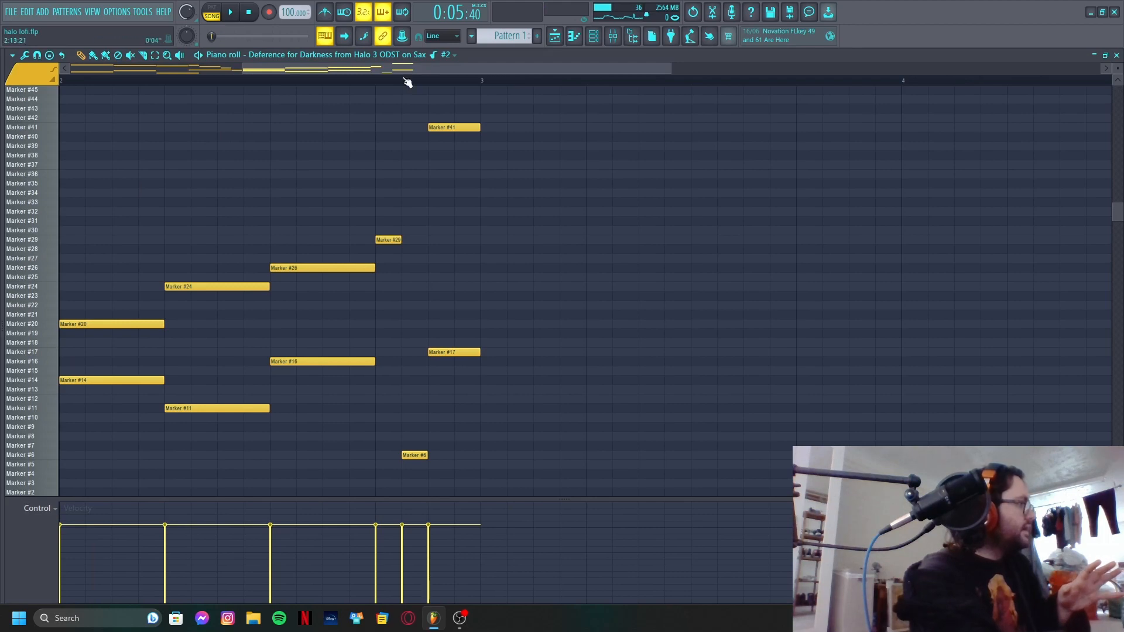
{"action": "left_click_drag", "start_coordinate": [410, 66], "coordinate": [160, 97]}
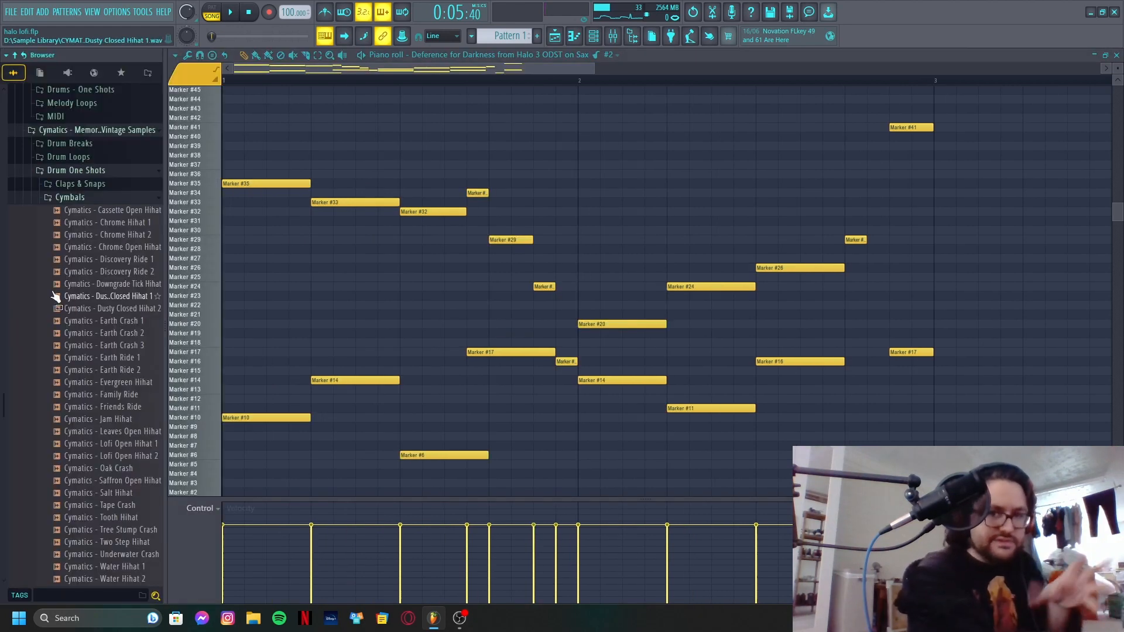
{"action": "left_click", "coordinate": [44, 185]}
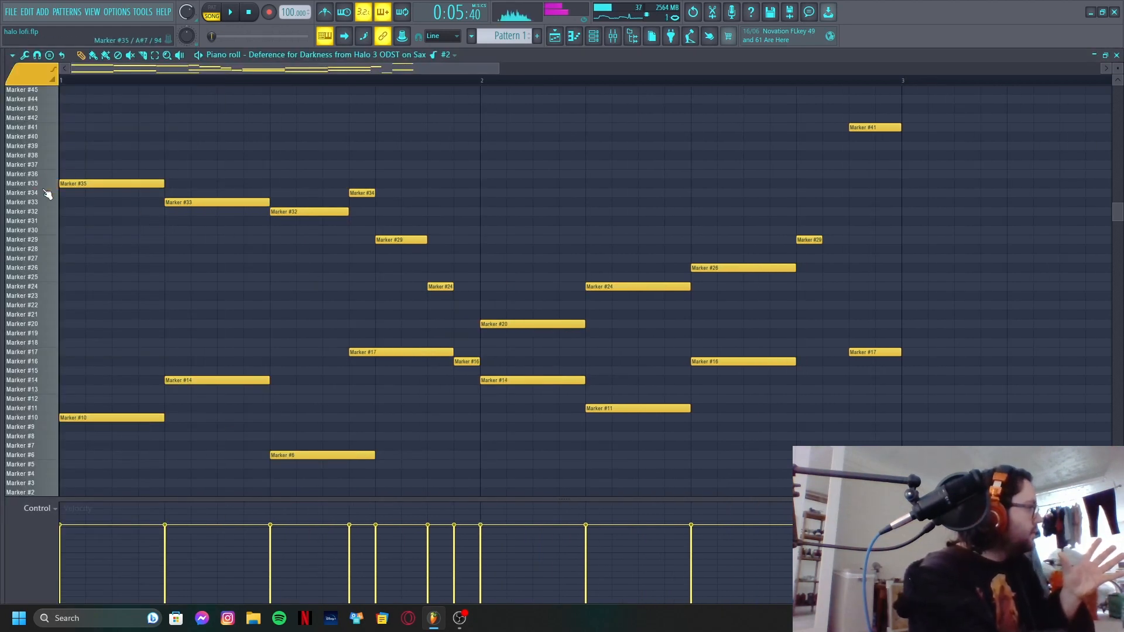
{"action": "left_click", "coordinate": [44, 250]}
{"action": "left_click", "coordinate": [43, 317]}
{"action": "left_click", "coordinate": [43, 352]}
{"action": "left_click", "coordinate": [44, 240]}
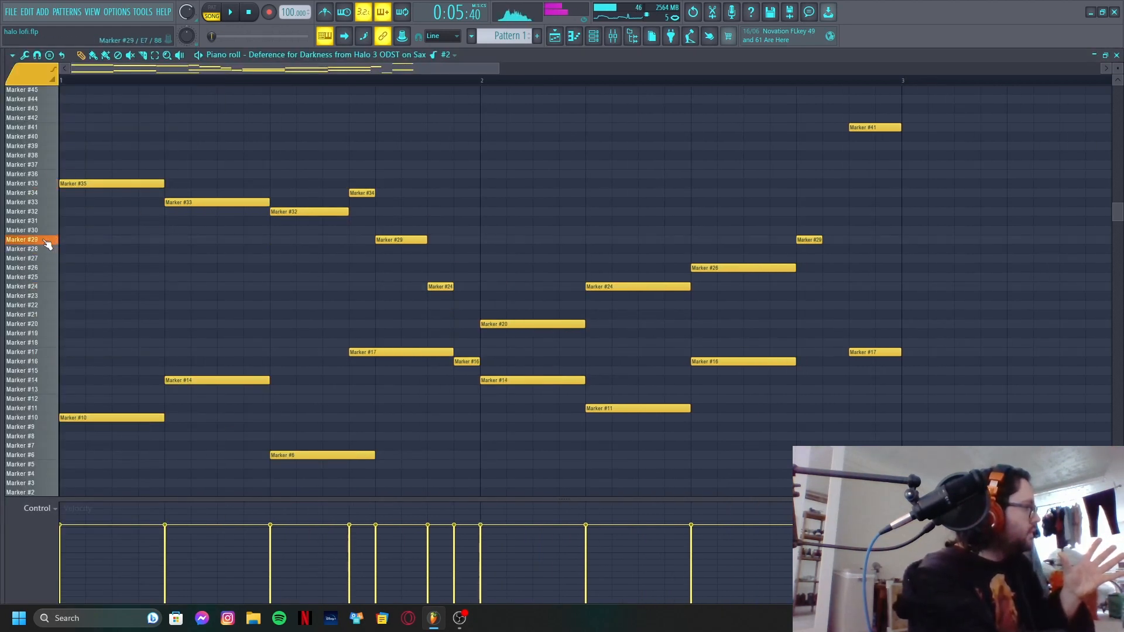
{"action": "left_click", "coordinate": [44, 286]}
{"action": "left_click", "coordinate": [43, 343]}
- Return to the playlist and play the isolated Sax Slice and Sax Chops tracks from the Intro and 808 markers
{"action": "key", "text": "F5"}
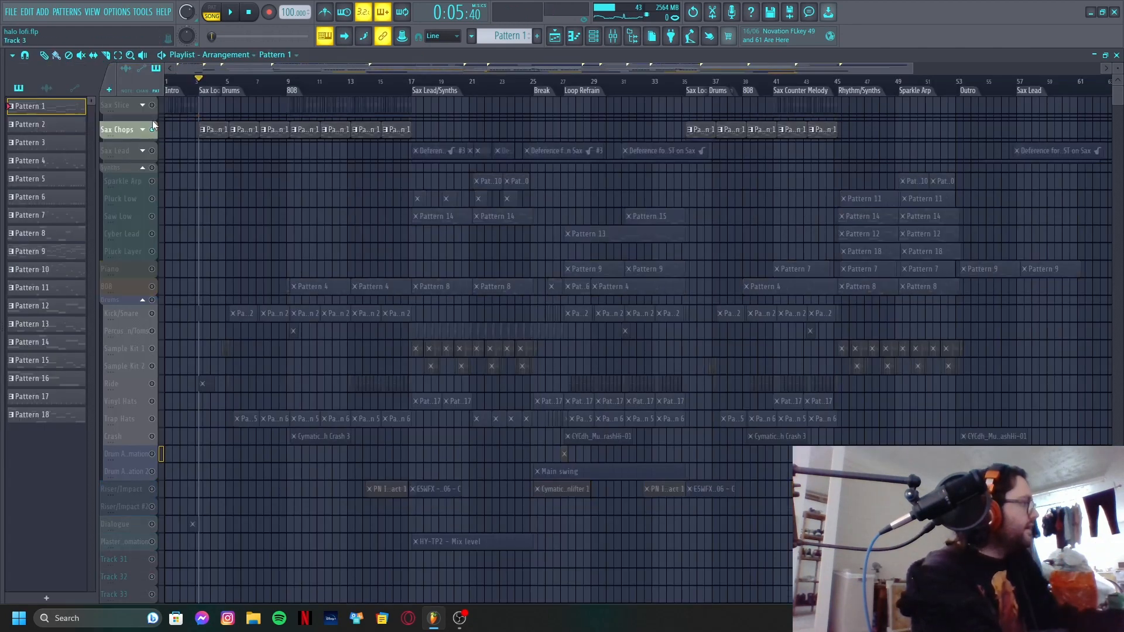
{"action": "left_click", "coordinate": [169, 89]}
{"action": "key", "text": "space"}
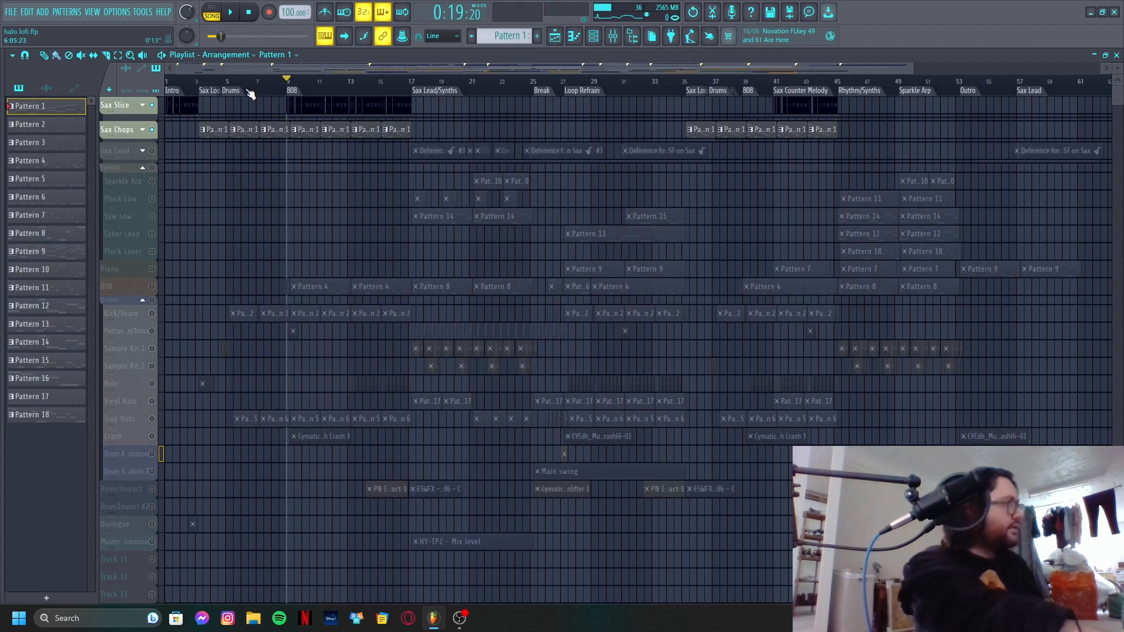
{"action": "key", "text": "space"}
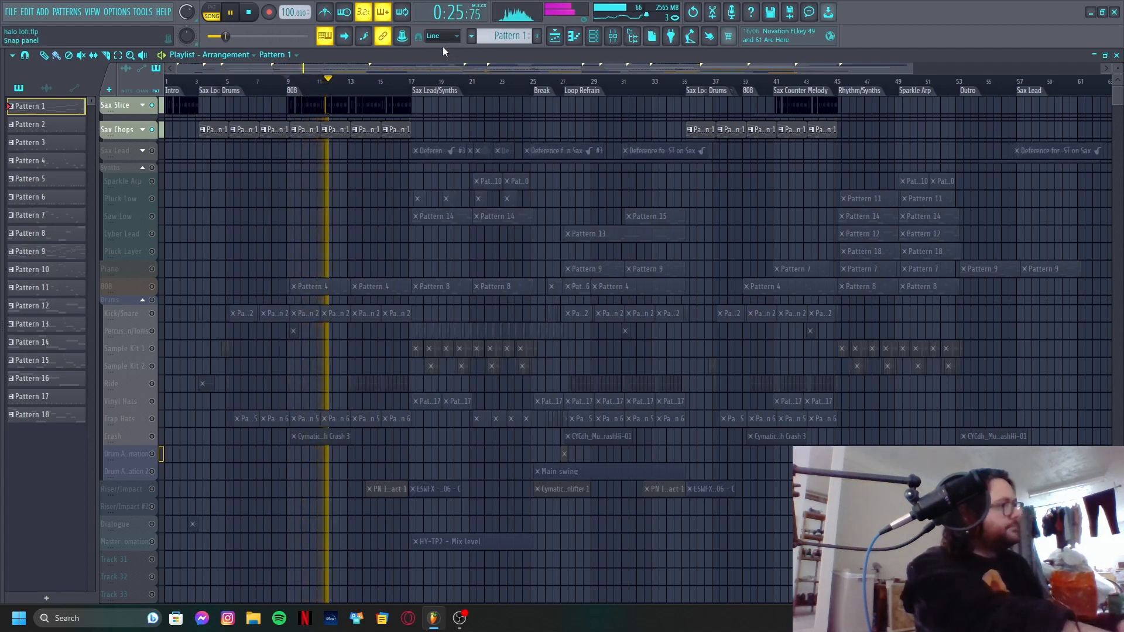
{"action": "key", "text": "space"}
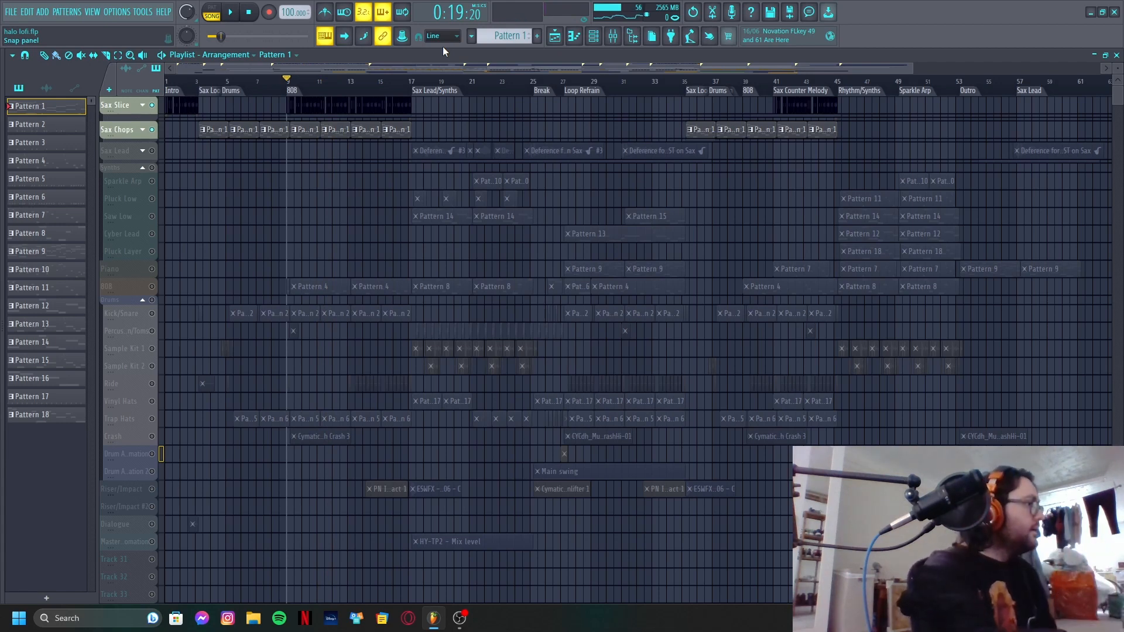
- Play the Sax Lead track from the Sax Lead/Synths marker with all other instruments muted
{"action": "left_click", "coordinate": [436, 91]}
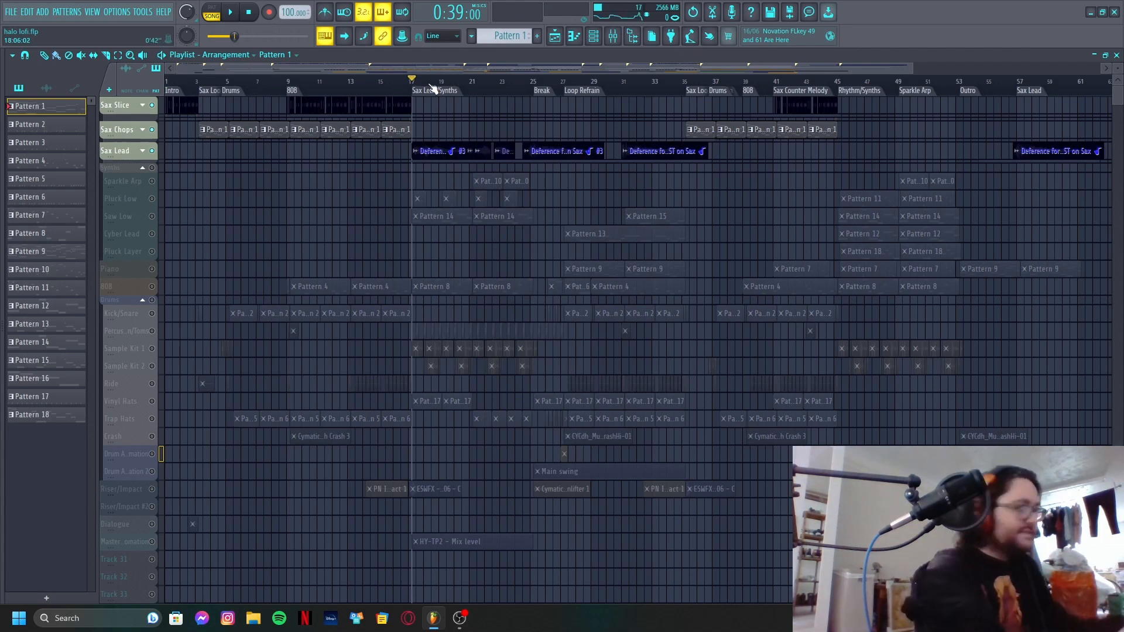
{"action": "key", "text": "space"}
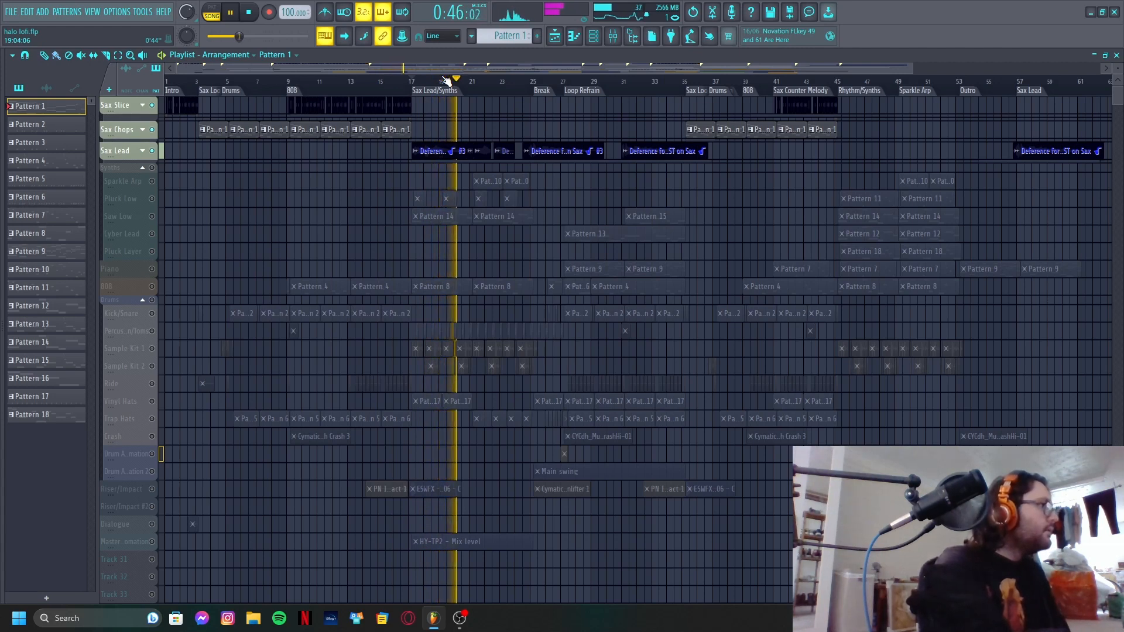
{"action": "key", "text": "space"}
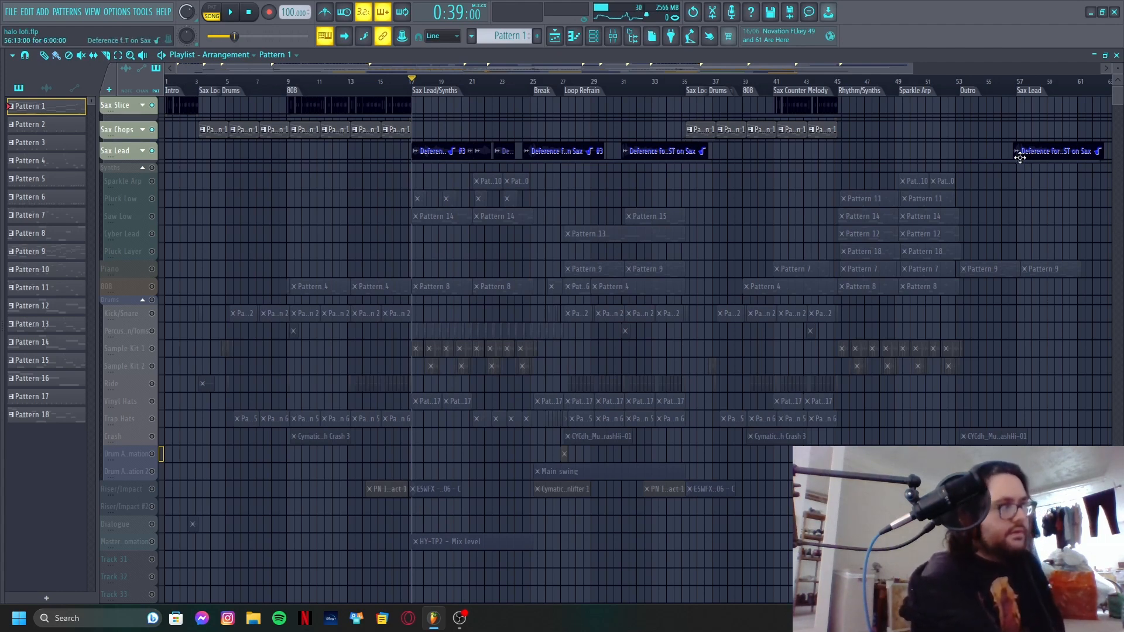
- Mute the sax tracks and solo the Kick/Snare track in the Drums group
{"action": "left_click", "coordinate": [151, 130]}
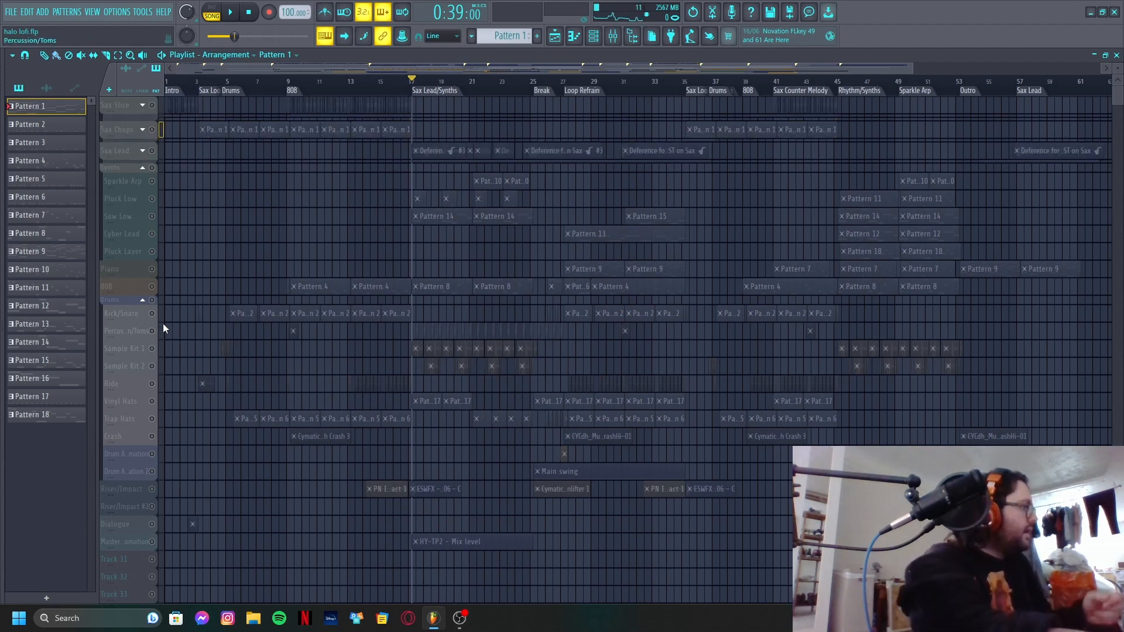
{"action": "left_click", "coordinate": [156, 300]}
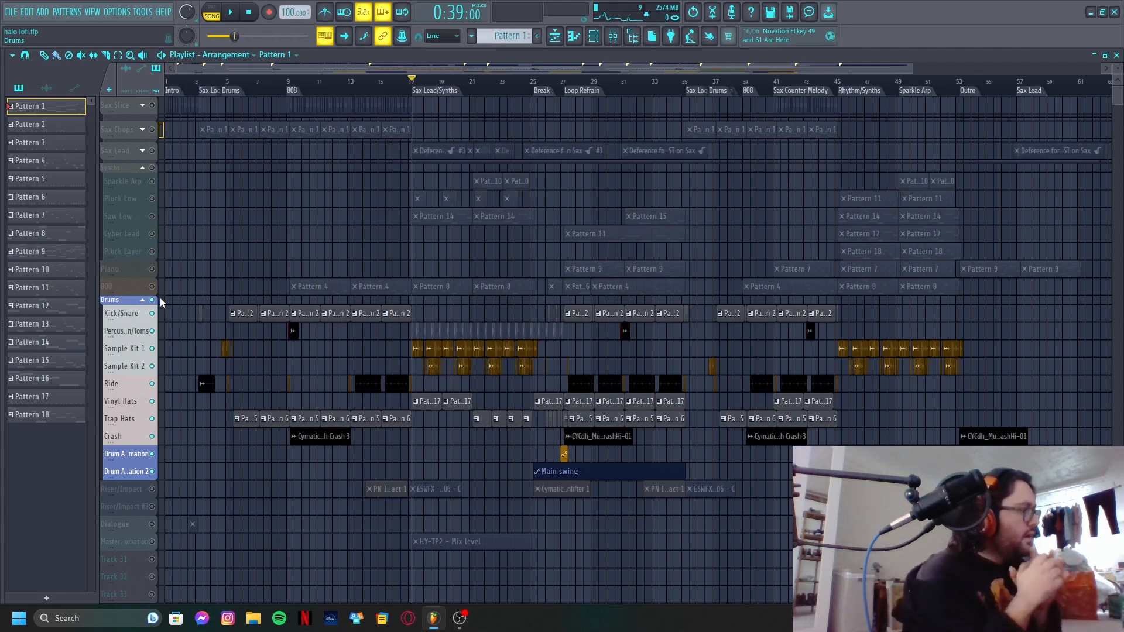
{"action": "right_click", "coordinate": [151, 313]}
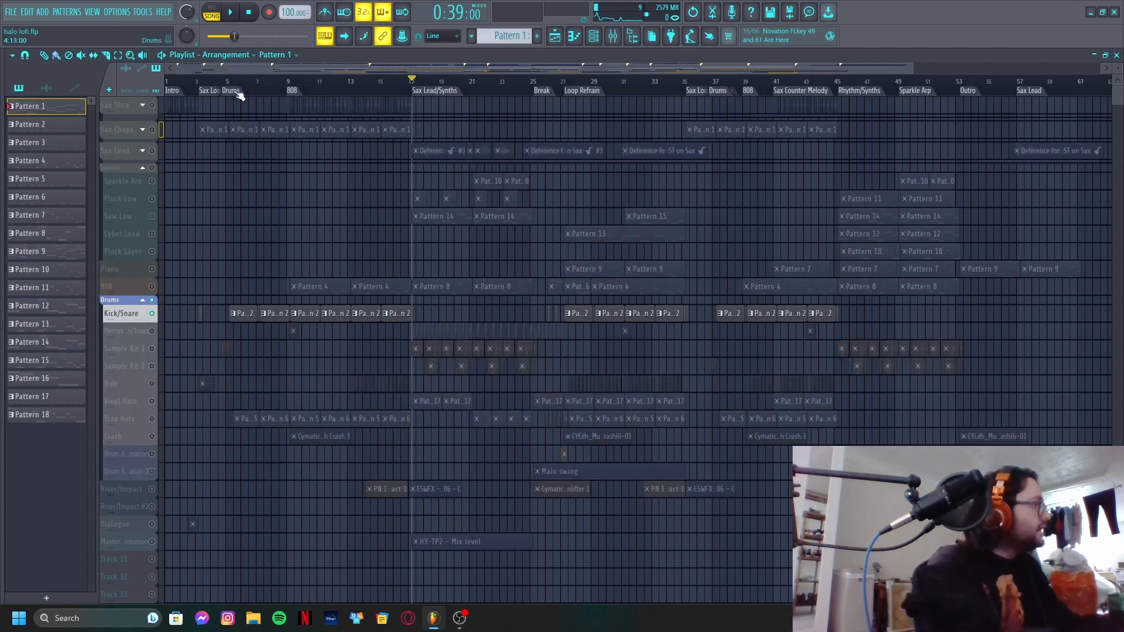
- Play the soloed Kick/Snare track from the Drums marker
{"action": "left_click", "coordinate": [236, 91]}
{"action": "key", "text": "space"}
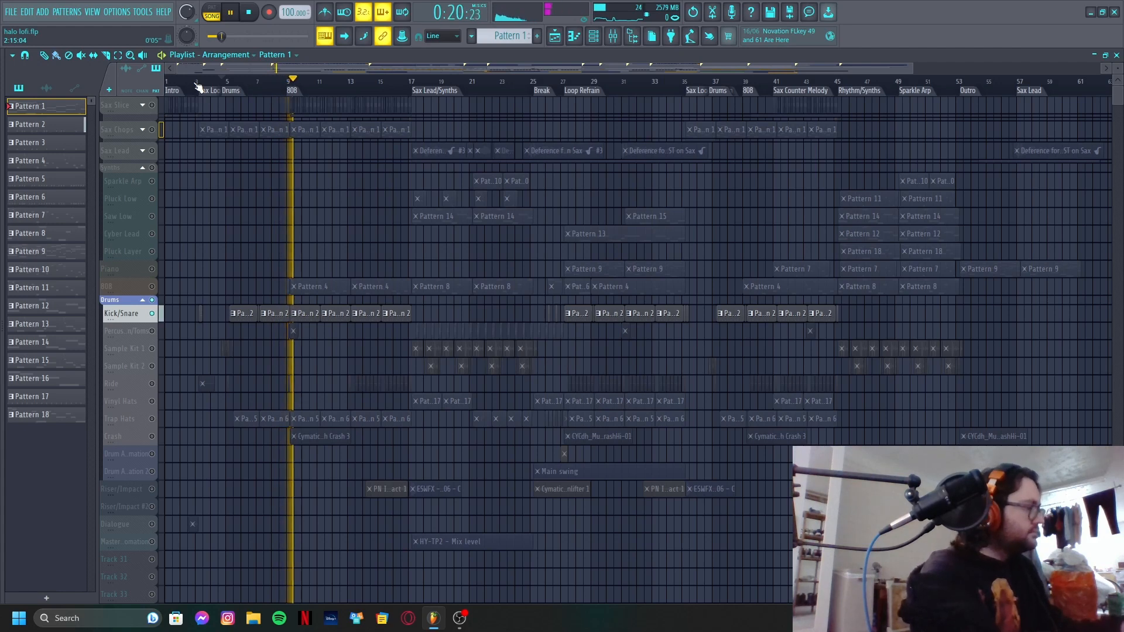
{"action": "key", "text": "space"}
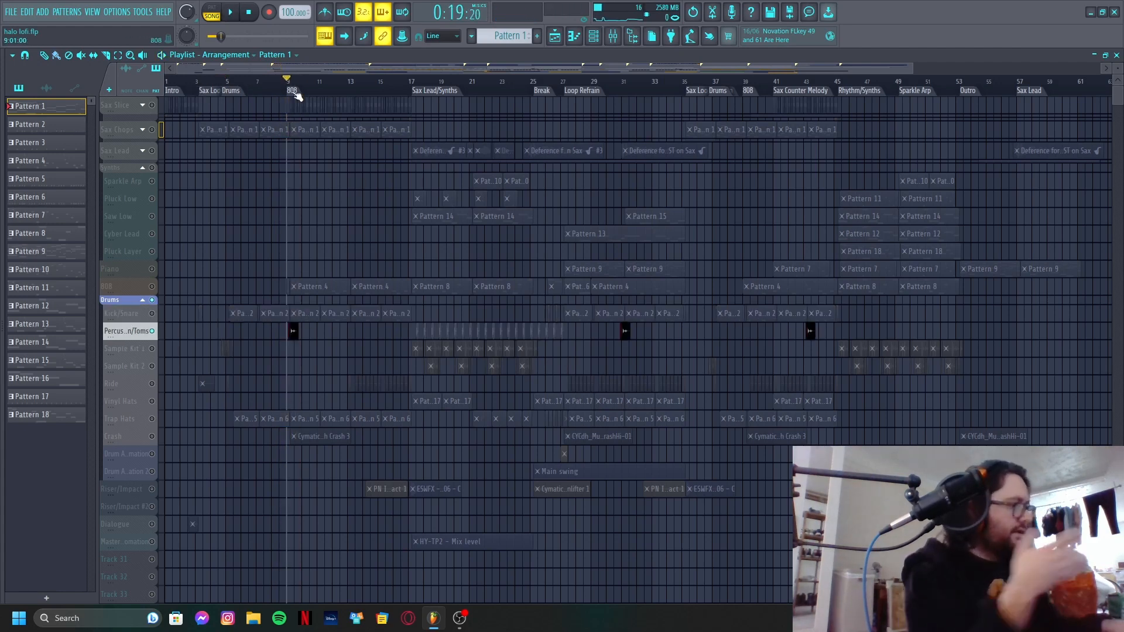
- Play the isolated Percussion/Toms track from the 808 marker and again from the Sax Lead/Synths marker
{"action": "key", "text": "space"}
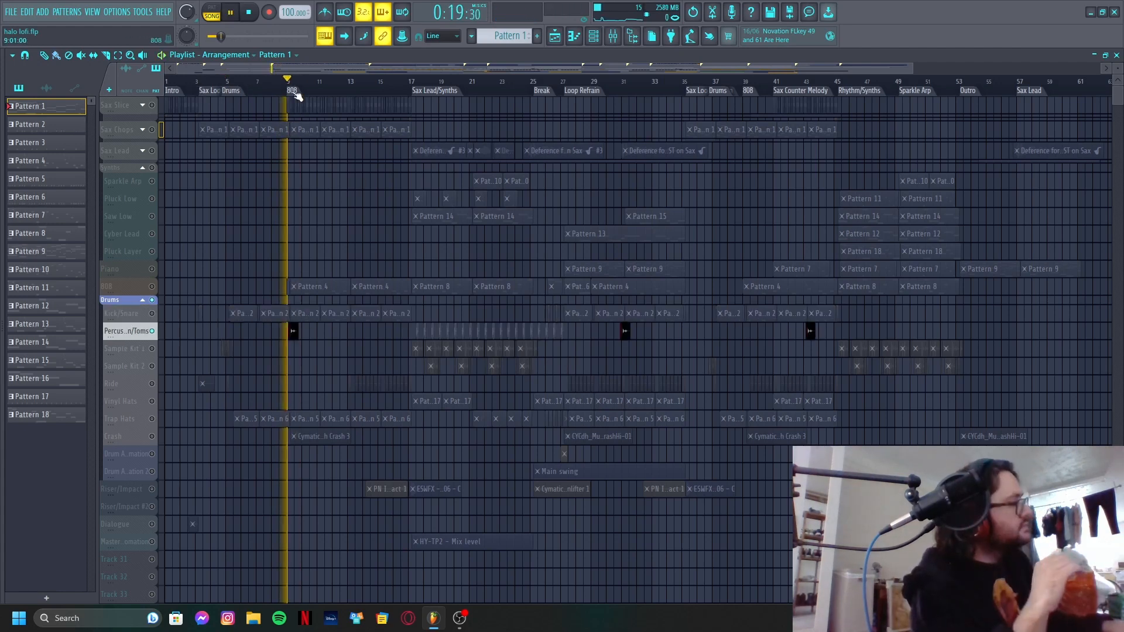
{"action": "key", "text": "space"}
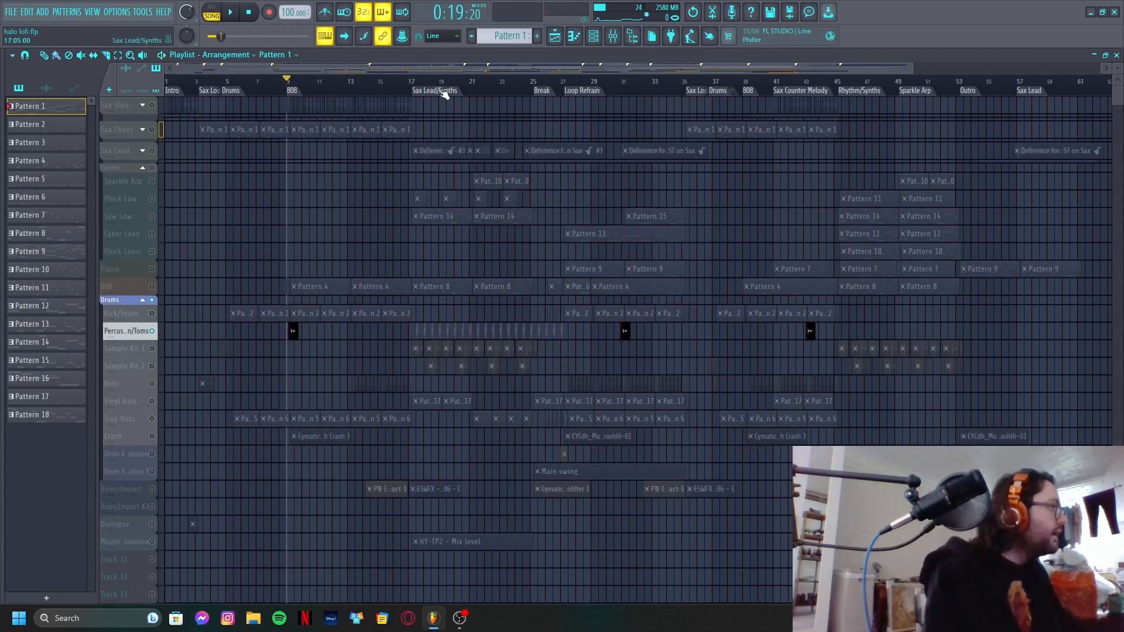
{"action": "left_click", "coordinate": [443, 95]}
{"action": "key", "text": "space"}
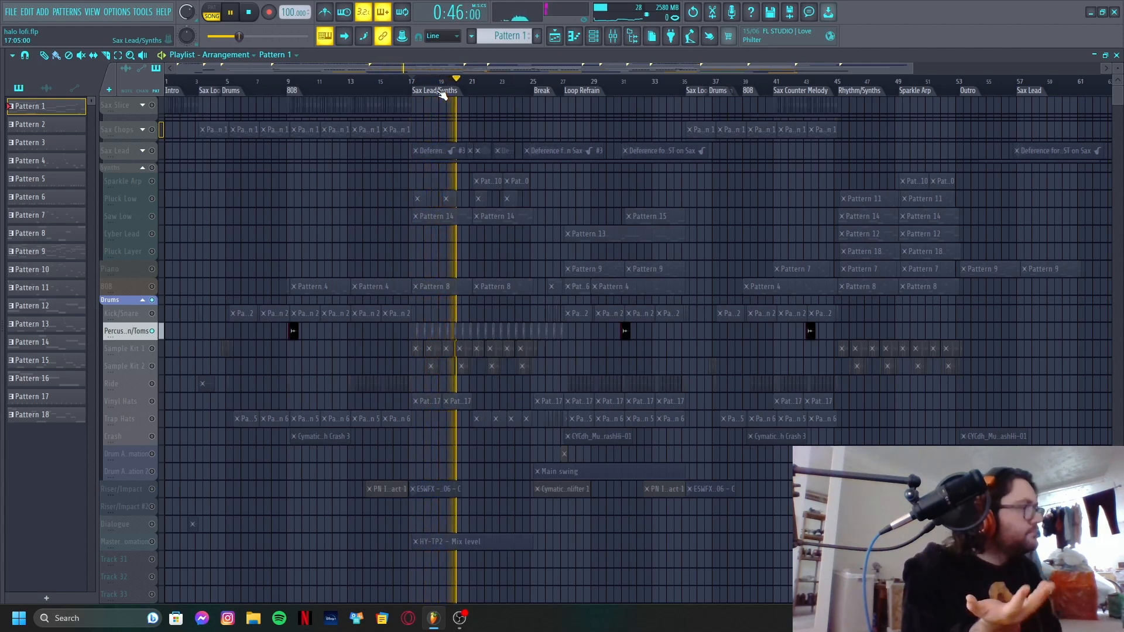
{"action": "key", "text": "space"}
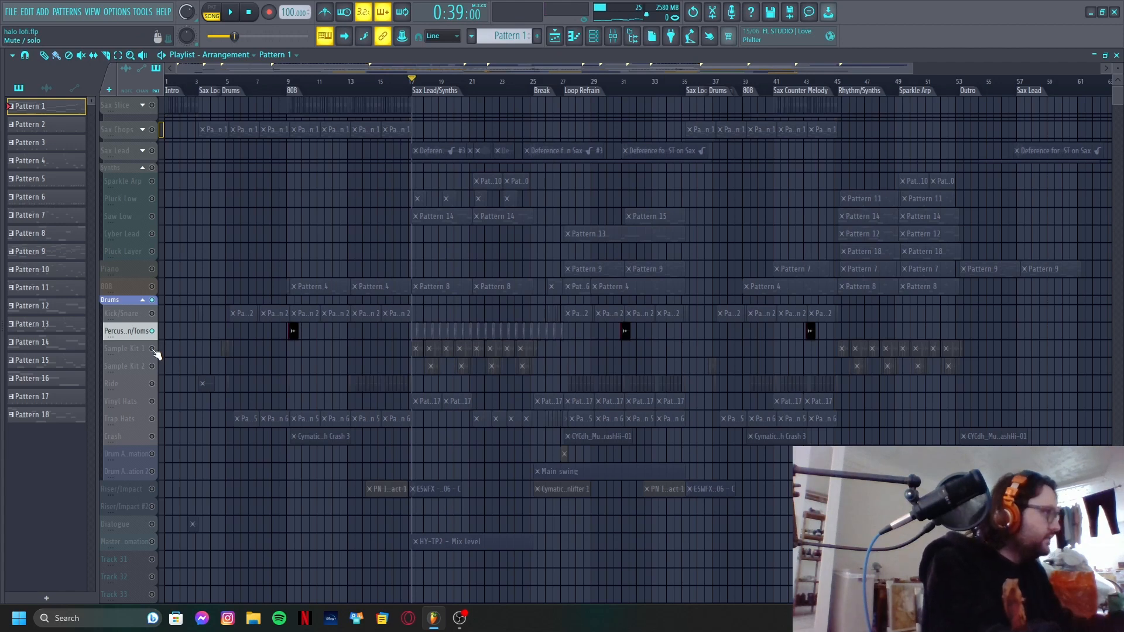
- Isolate the Sample Kit 1 and Sample Kit 2 tracks and play their chopped breaks from the Sax Lead/Synths marker
{"action": "left_click", "coordinate": [156, 352]}
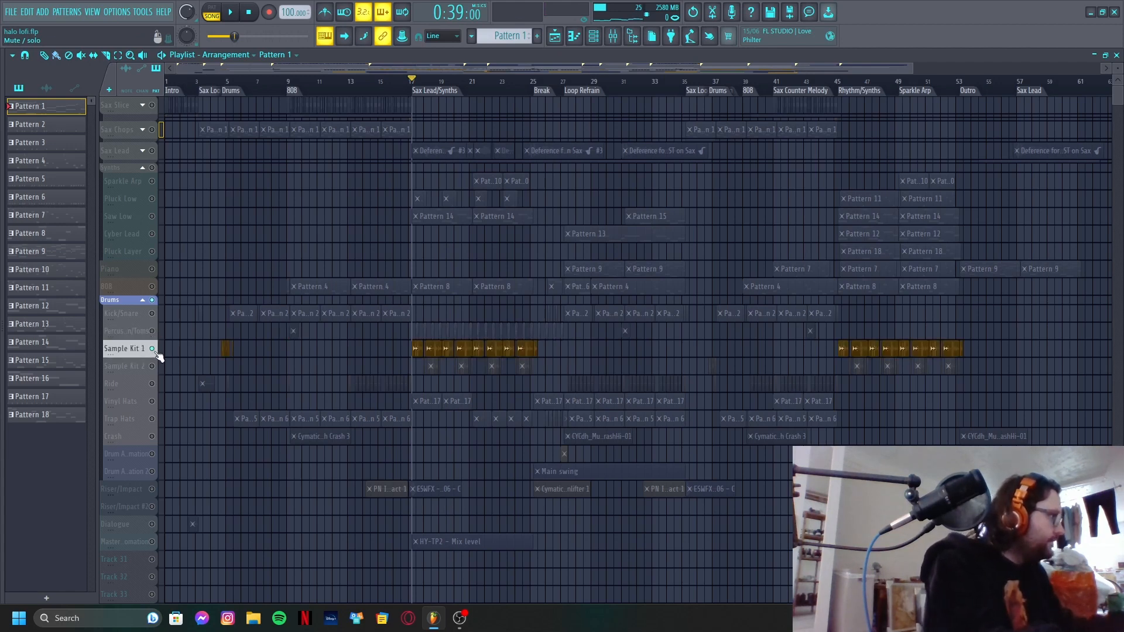
{"action": "left_click", "coordinate": [156, 367], "text": "ctrl"}
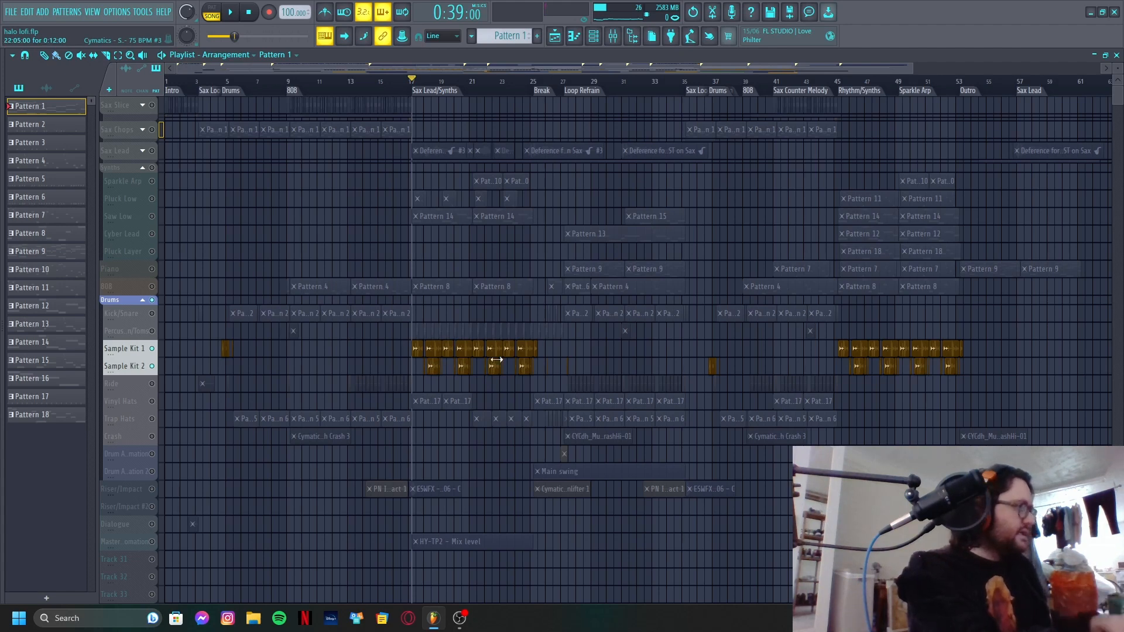
{"action": "key", "text": "space"}
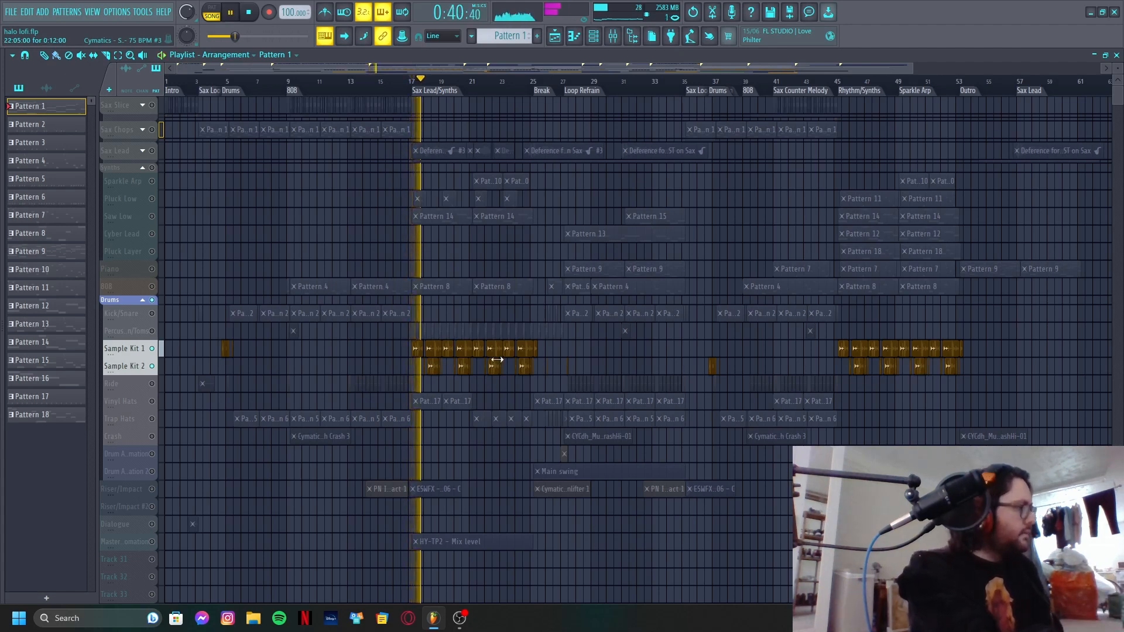
{"action": "left_click_drag", "start_coordinate": [412, 371], "coordinate": [565, 359]}
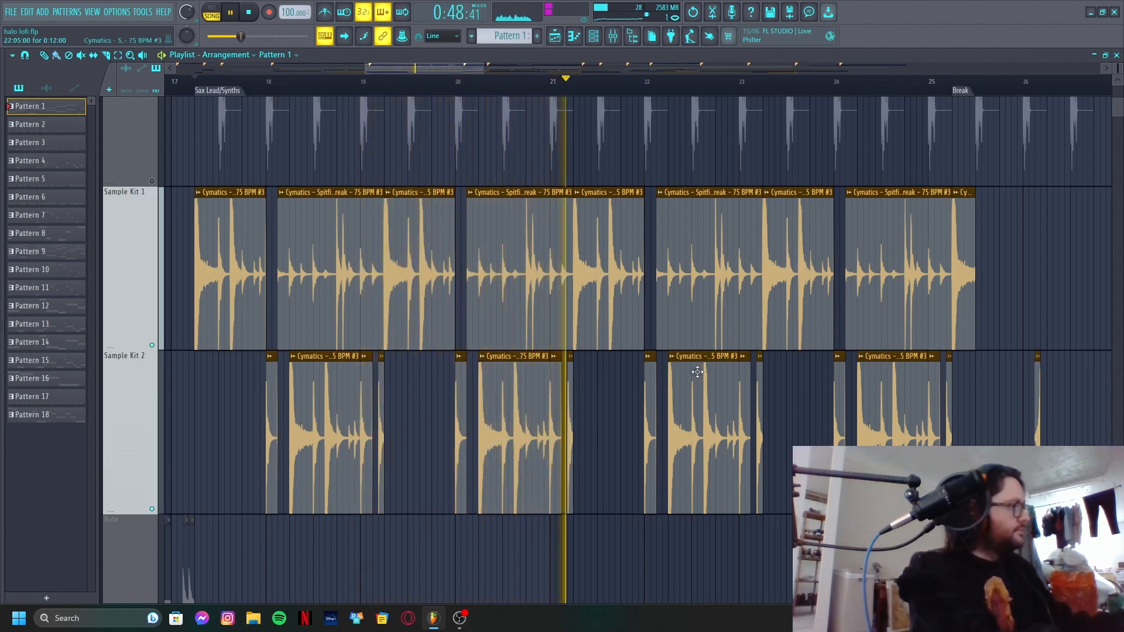
{"action": "key", "text": "space"}
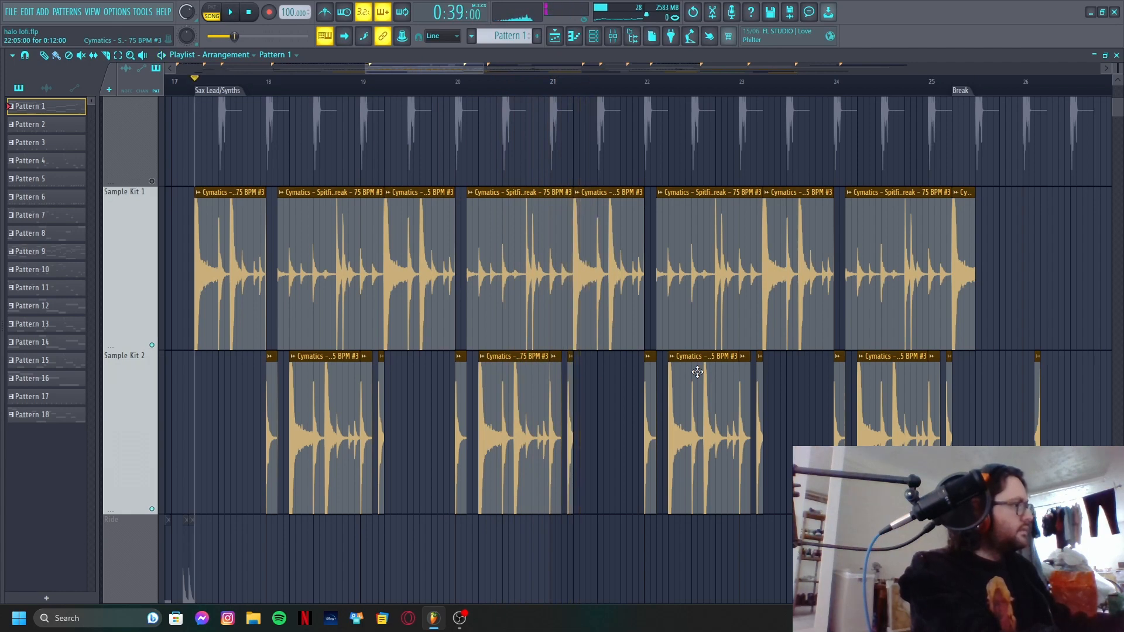
- Solo the Ride track and play its clips from about bar 13
{"action": "right_click", "coordinate": [469, 278], "text": "ctrl"}
{"action": "left_click", "coordinate": [152, 385]}
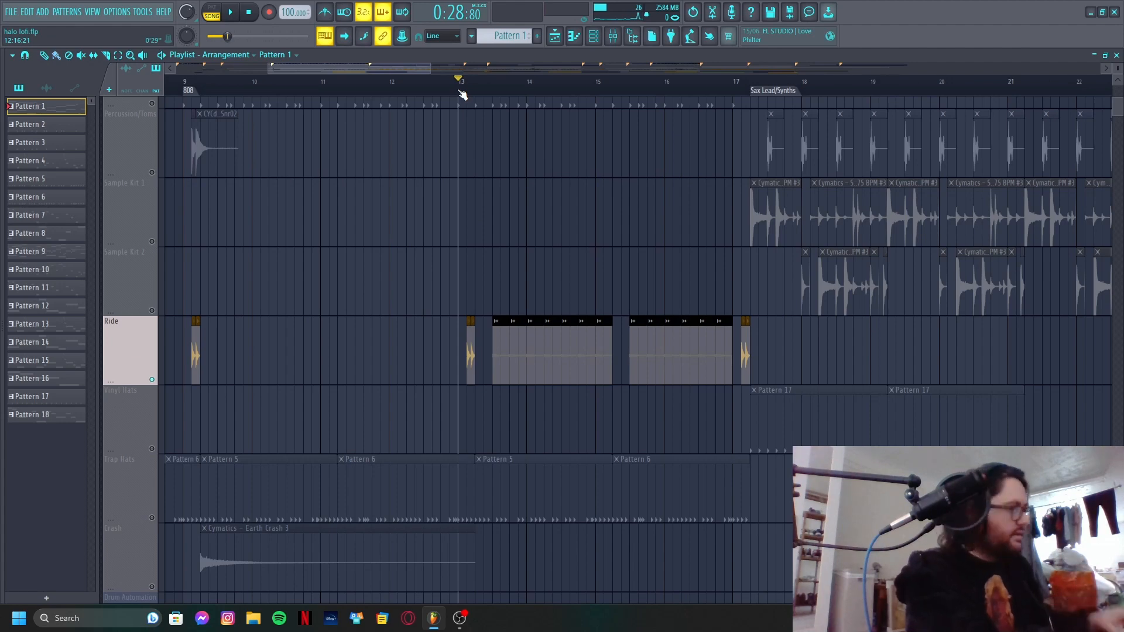
{"action": "key", "text": "space"}
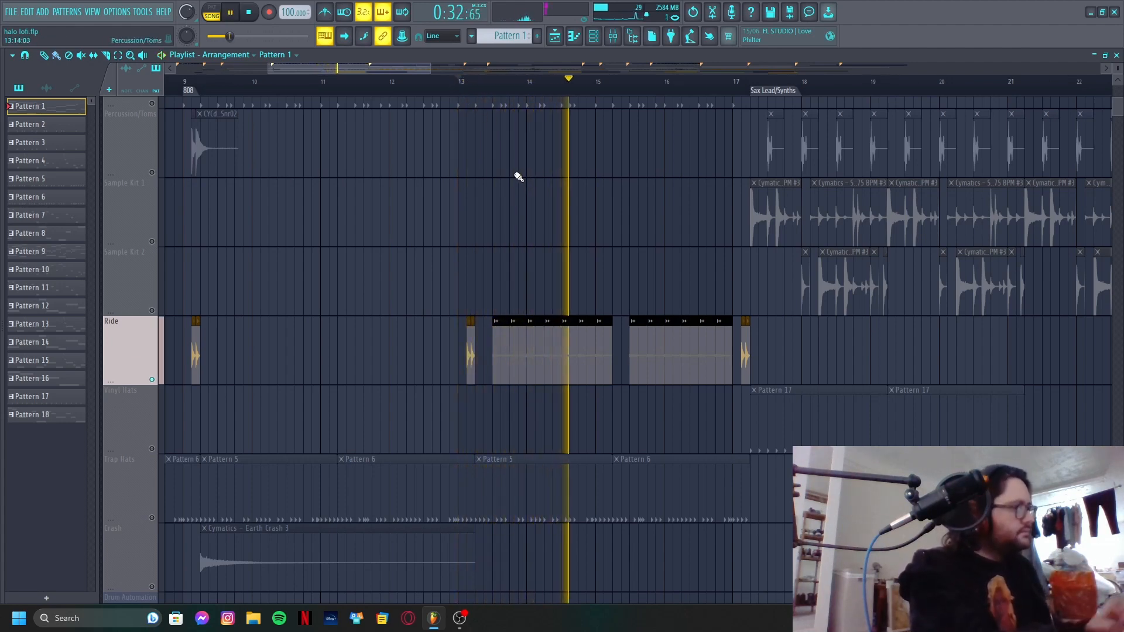
{"action": "key", "text": "space"}
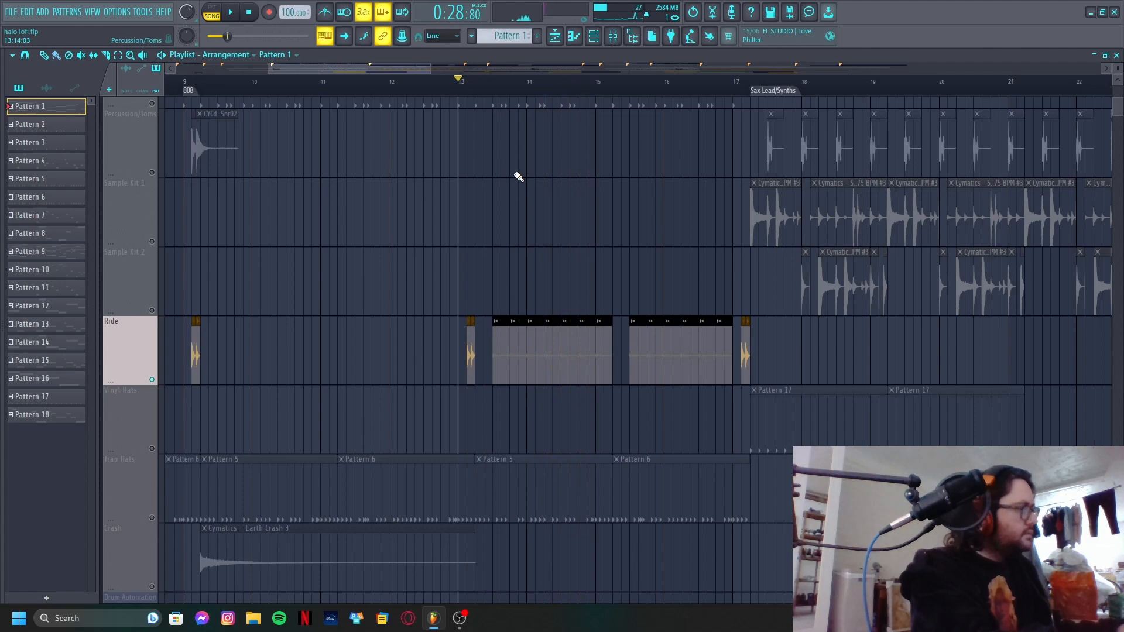
- Switch the solo from the Ride to the Vinyl Hats track and play it from the Sax Lead/Synths marker
{"action": "left_click", "coordinate": [152, 380]}
{"action": "left_click", "coordinate": [152, 450]}
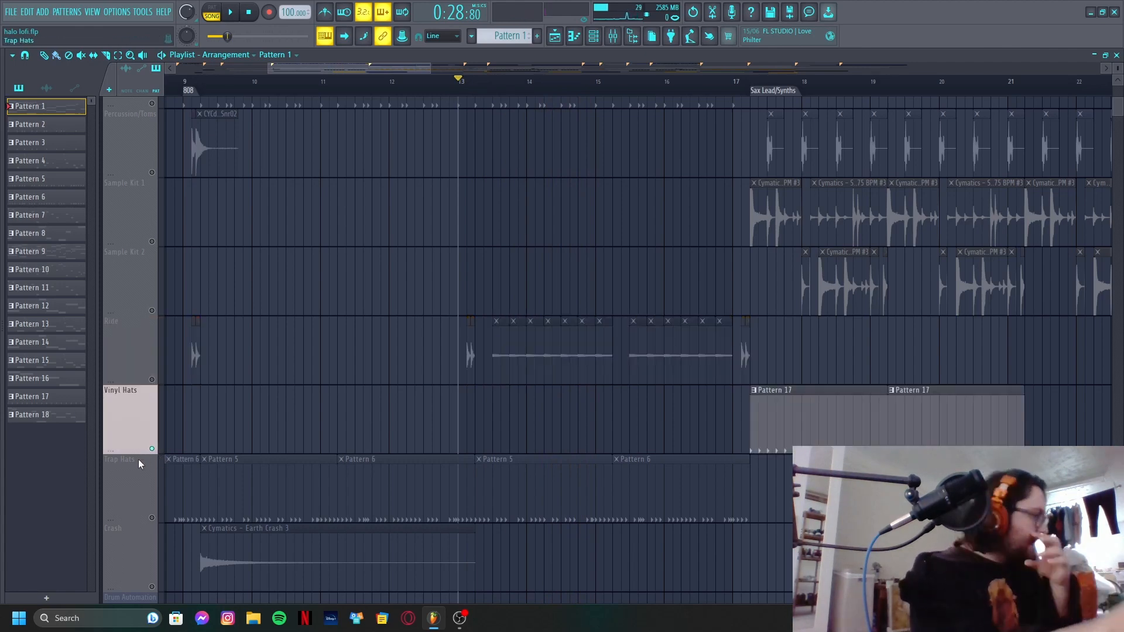
{"action": "left_click", "coordinate": [774, 92]}
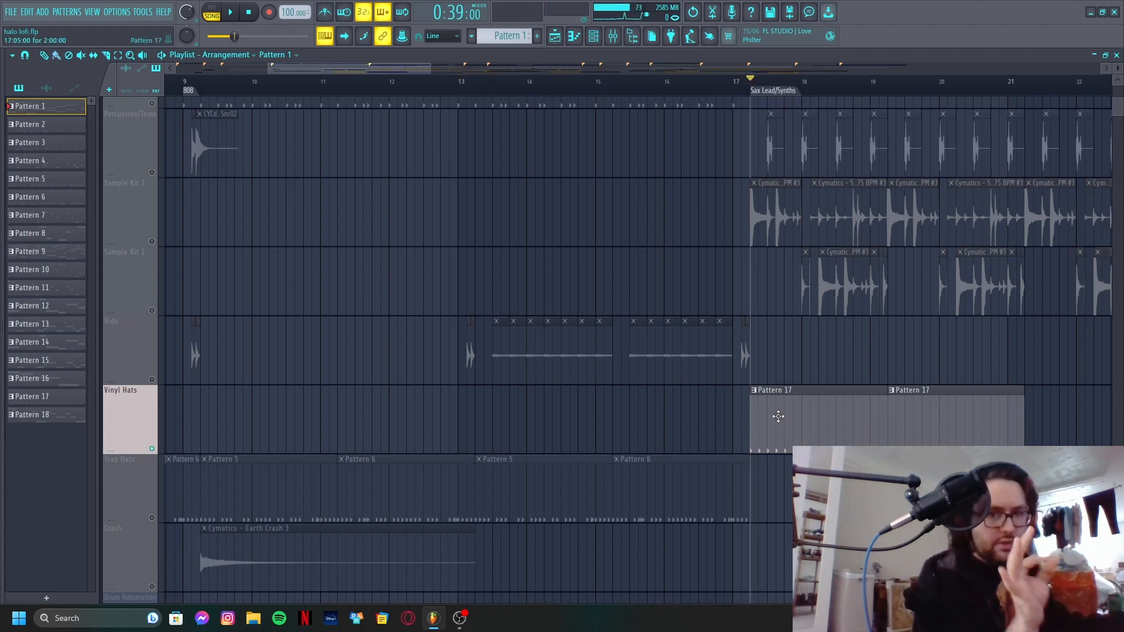
{"action": "key", "text": "space"}
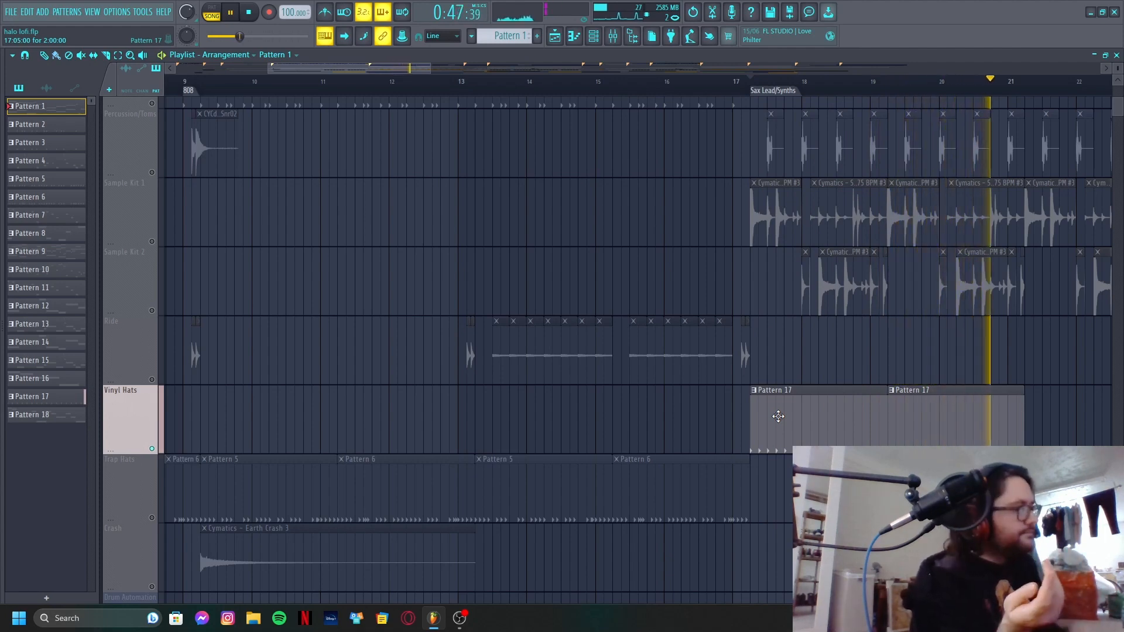
{"action": "key", "text": "space"}
- Isolate the Trap Hats track and play its patterns from about bar 15
{"action": "right_click", "coordinate": [263, 355], "text": "ctrl"}
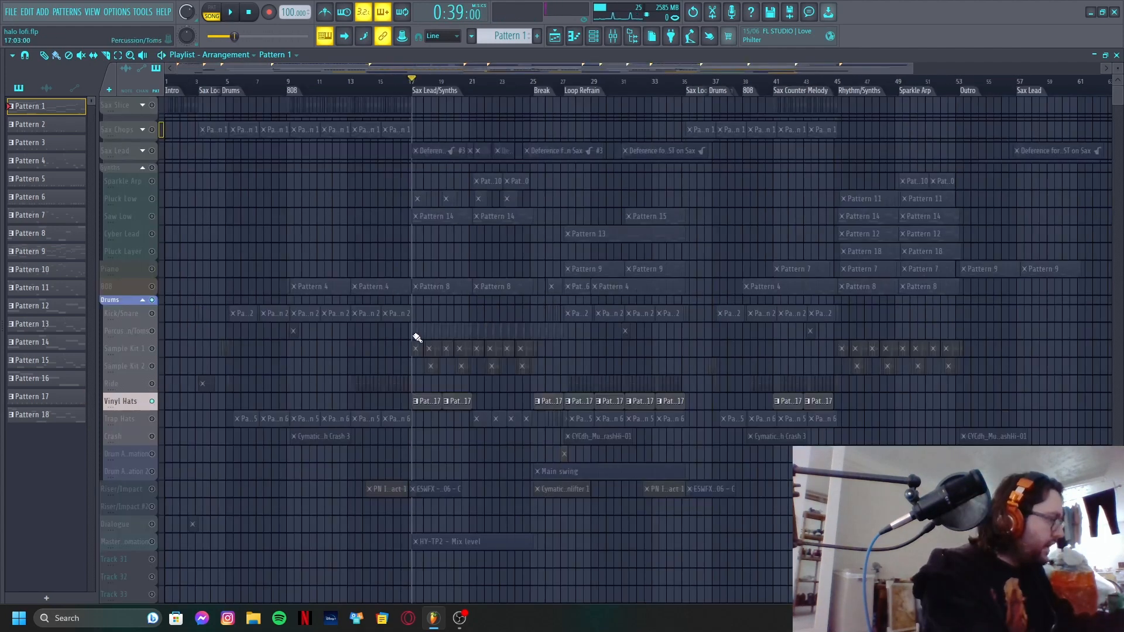
{"action": "left_click", "coordinate": [152, 402]}
{"action": "left_click", "coordinate": [153, 419]}
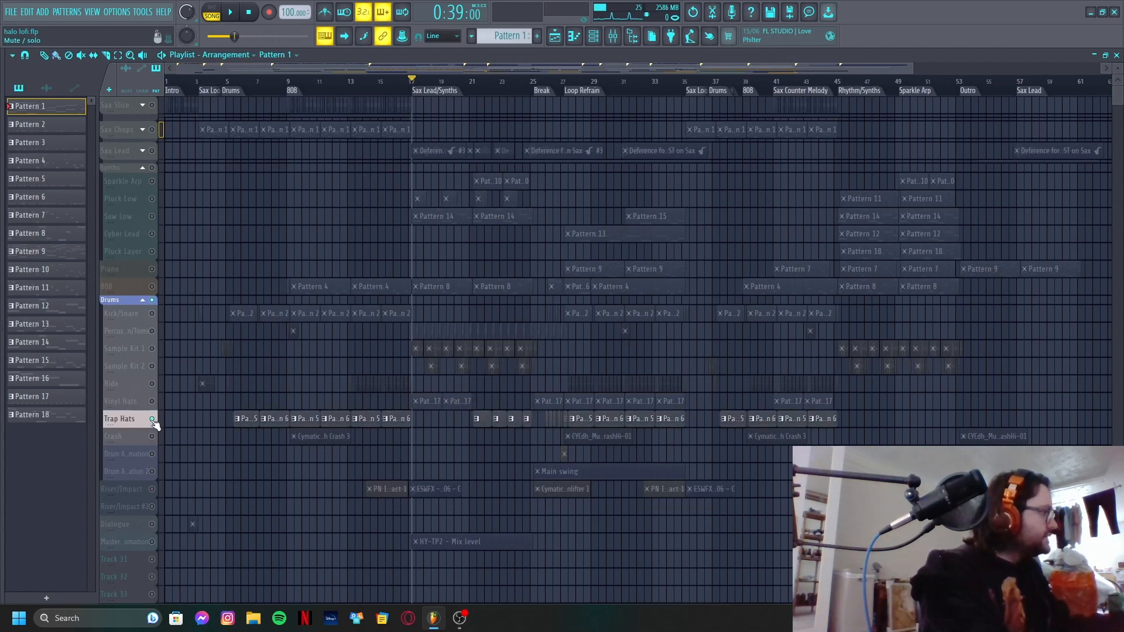
{"action": "left_click_drag", "start_coordinate": [326, 458], "coordinate": [609, 339]}
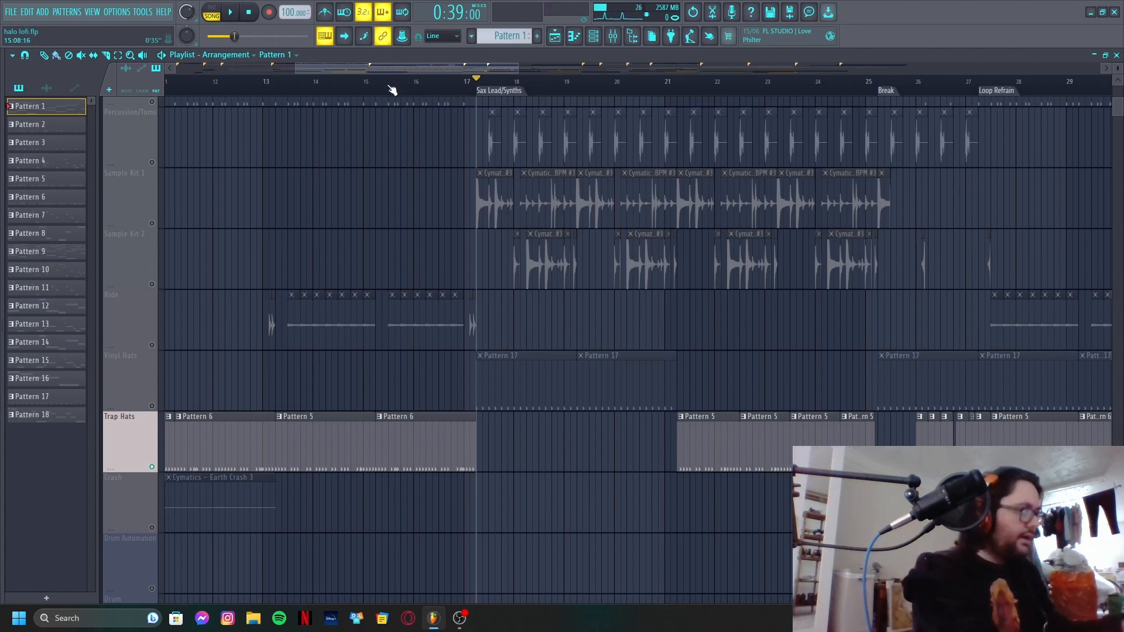
{"action": "left_click", "coordinate": [381, 84]}
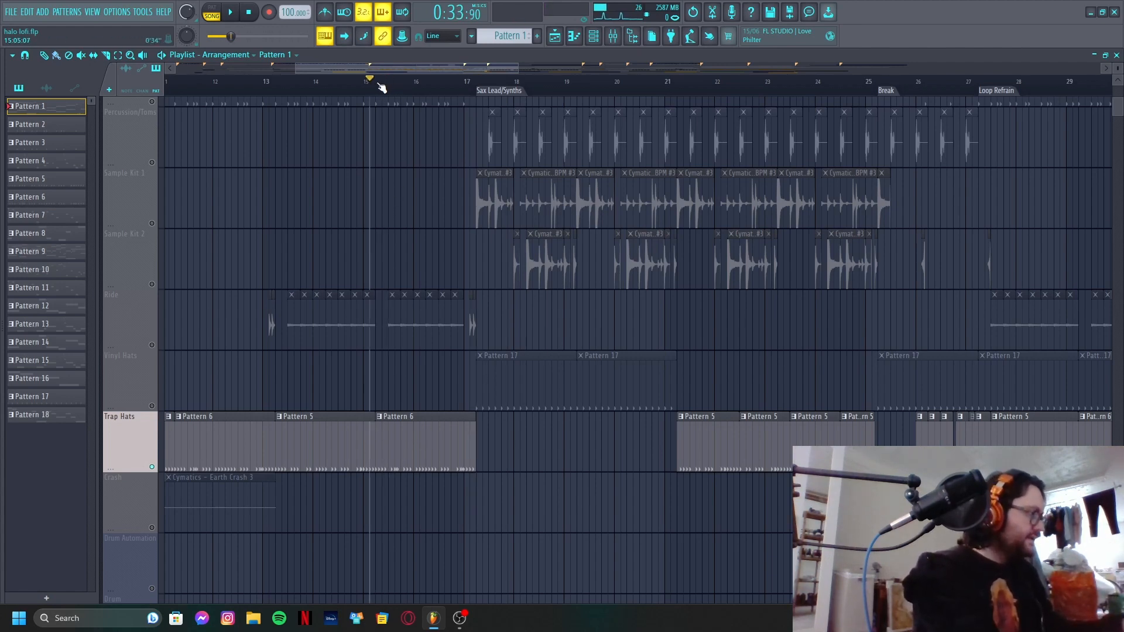
{"action": "key", "text": "space"}
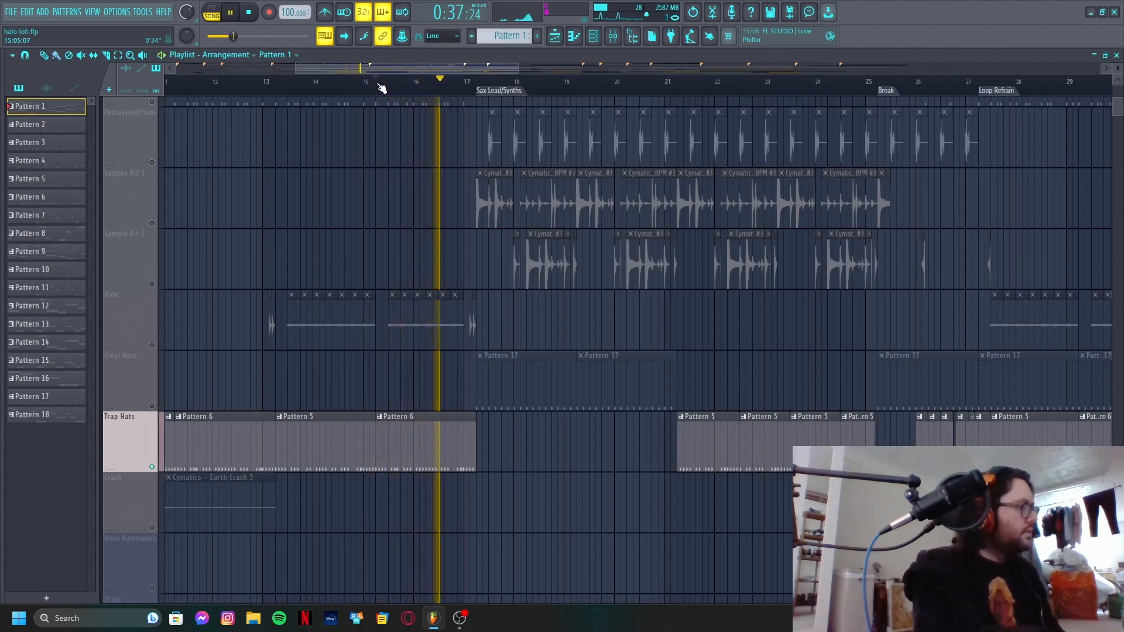
{"action": "key", "text": "space"}
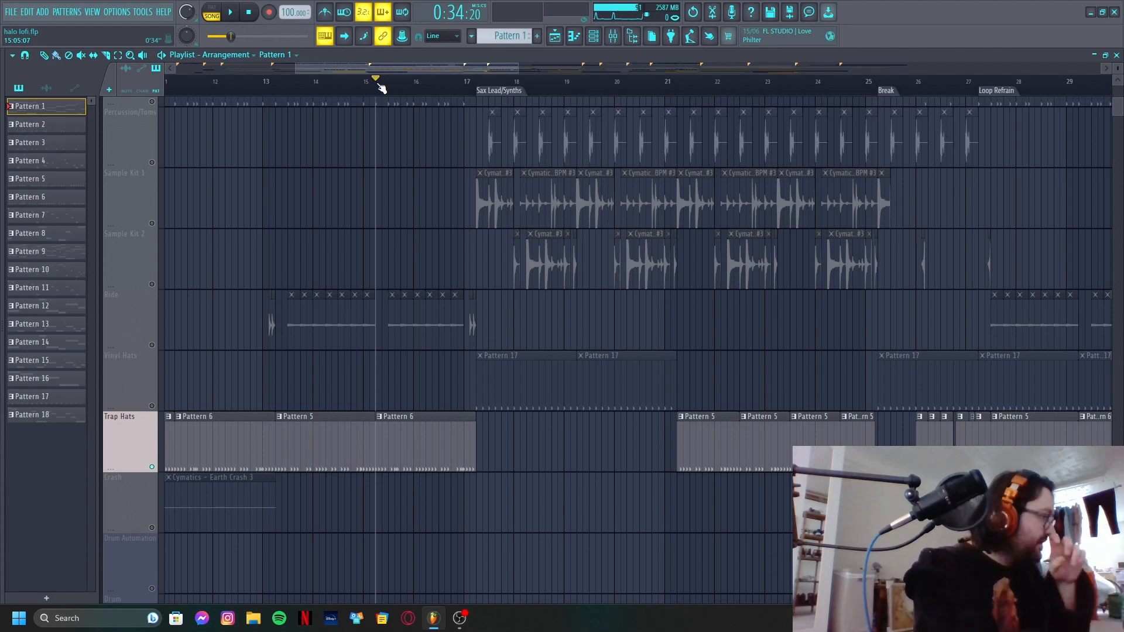
- Add the Vinyl Hats to the soloed Trap Hats and play both from the Loop Refrain marker
{"action": "left_click_drag", "start_coordinate": [479, 71], "coordinate": [590, 71]}
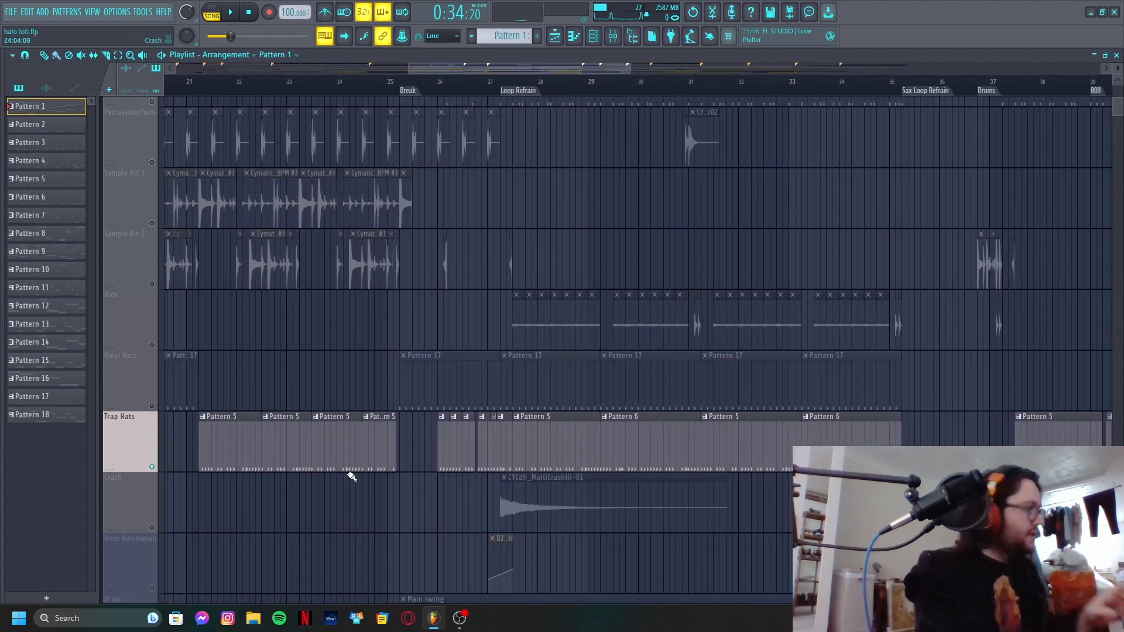
{"action": "left_click", "coordinate": [152, 407]}
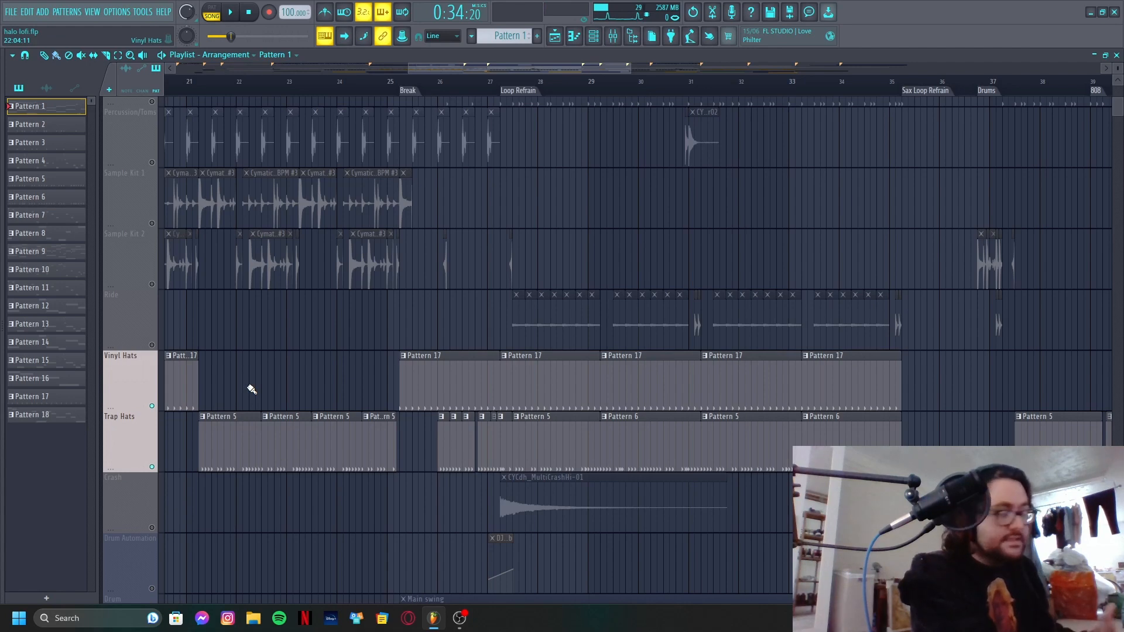
{"action": "left_click", "coordinate": [401, 85]}
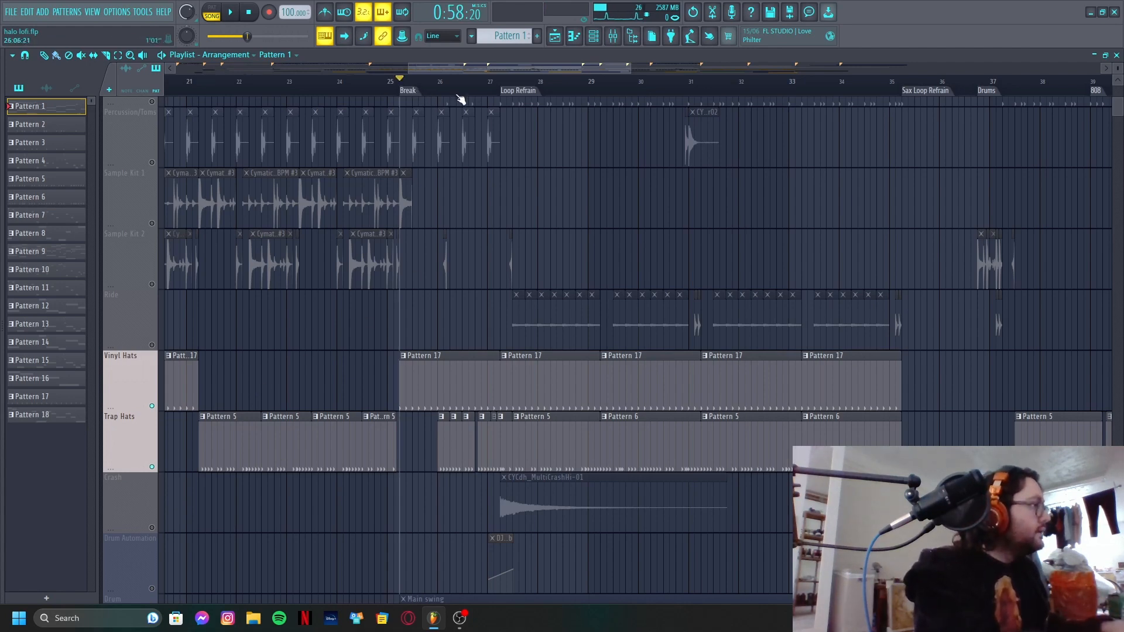
{"action": "left_click", "coordinate": [524, 97]}
{"action": "key", "text": "space"}
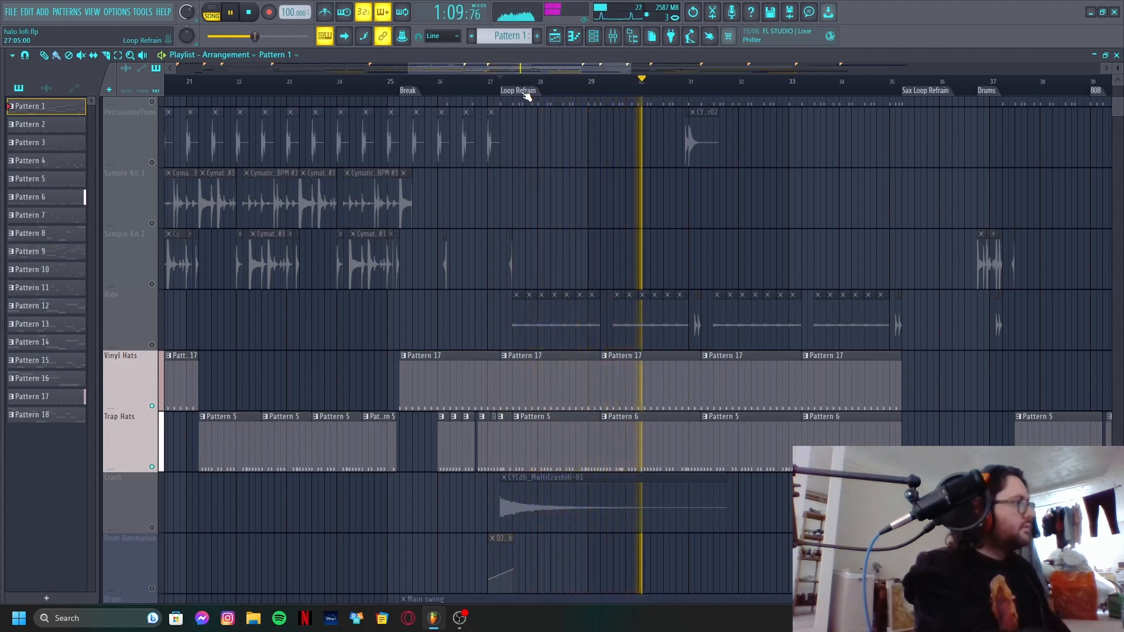
{"action": "key", "text": "space"}
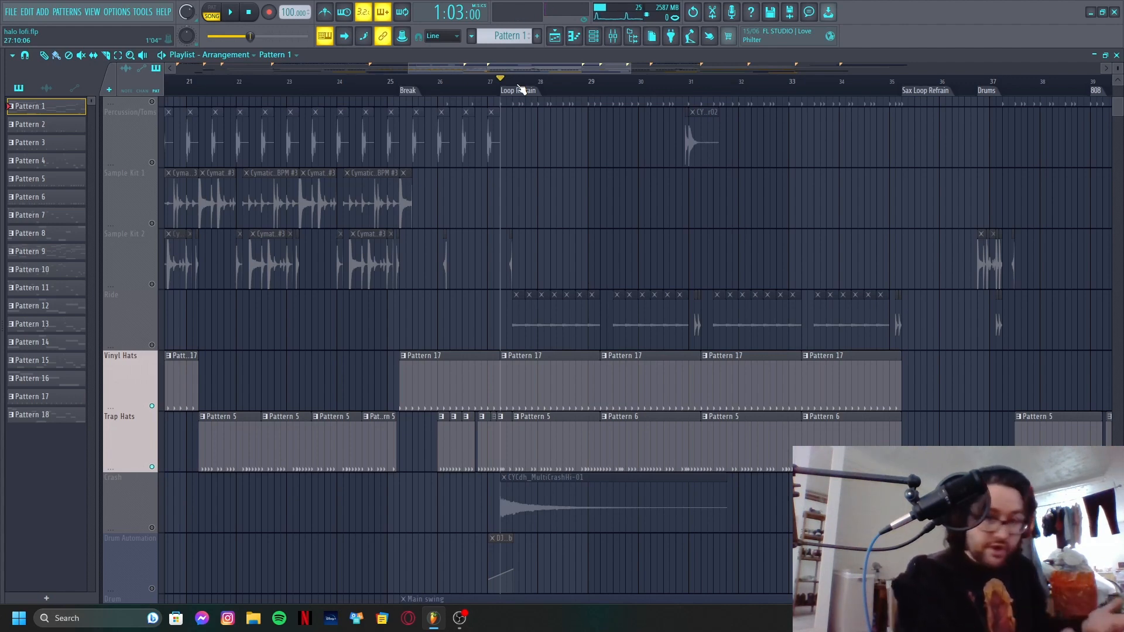
- Isolate the Crash track and play its crash samples at the 808 and Outro markers
{"action": "left_click", "coordinate": [152, 437]}
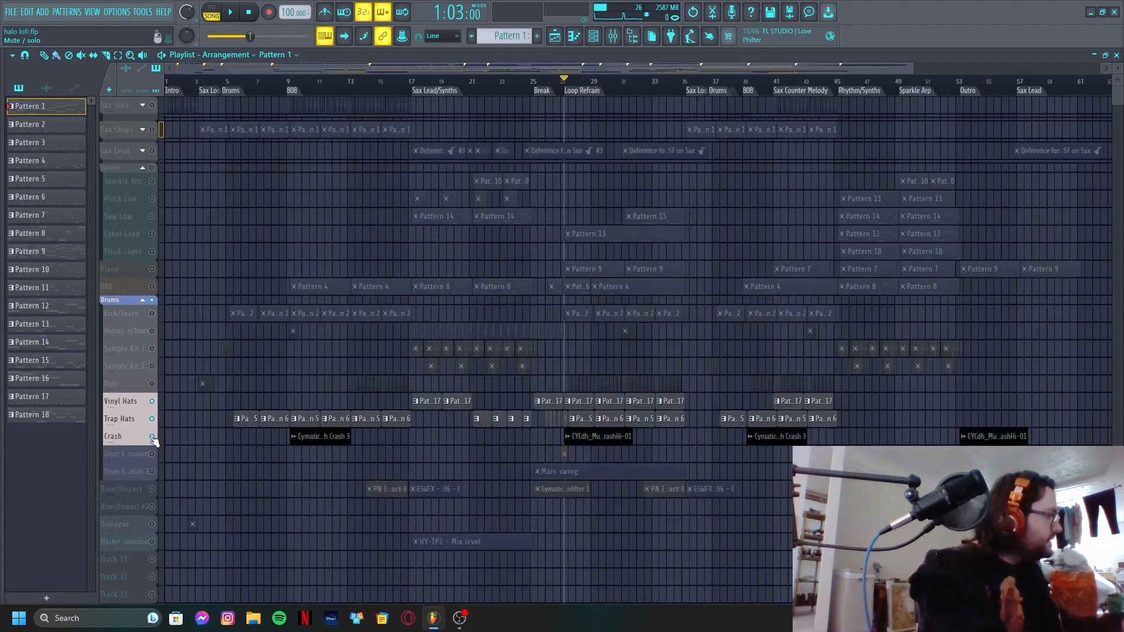
{"action": "left_click", "coordinate": [152, 419]}
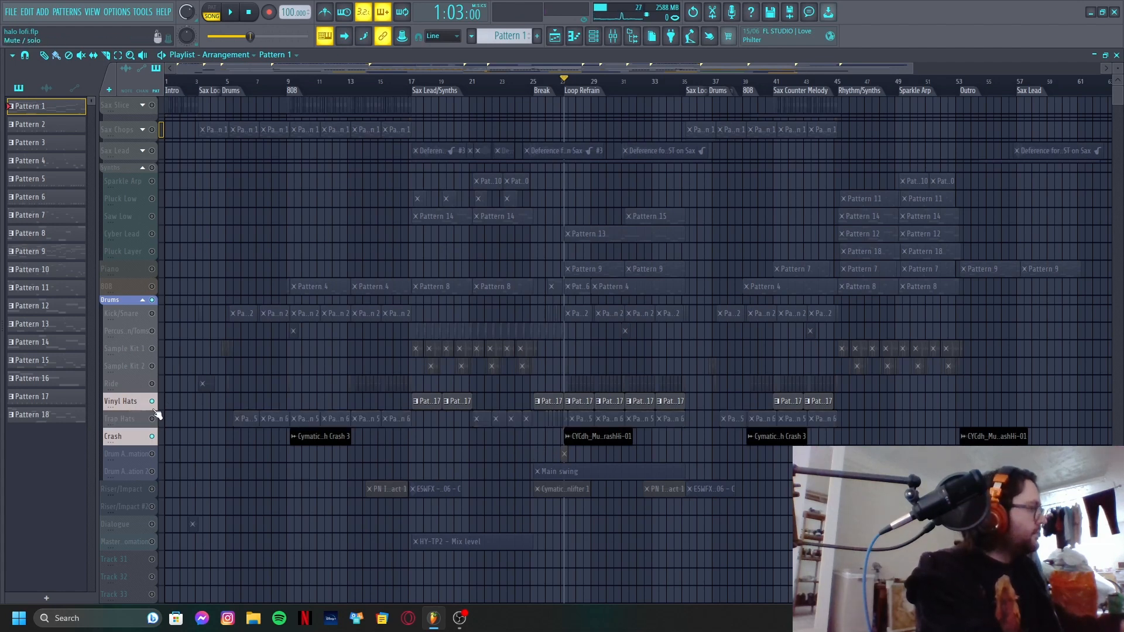
{"action": "left_click", "coordinate": [151, 401]}
{"action": "left_click_drag", "start_coordinate": [554, 492], "coordinate": [718, 393]}
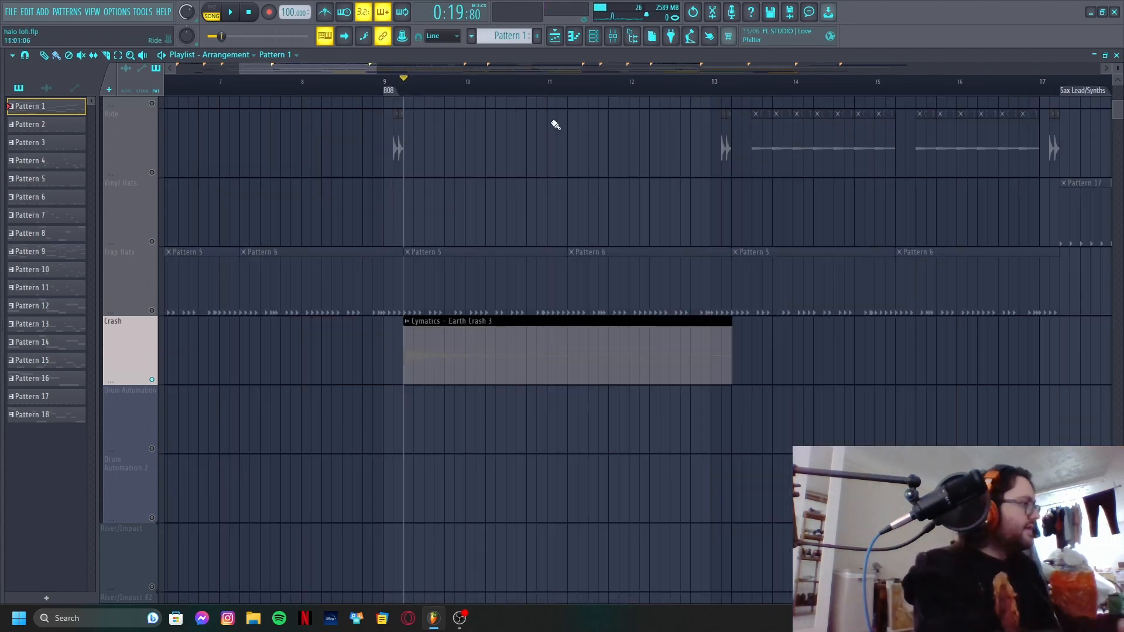
{"action": "key", "text": "space"}
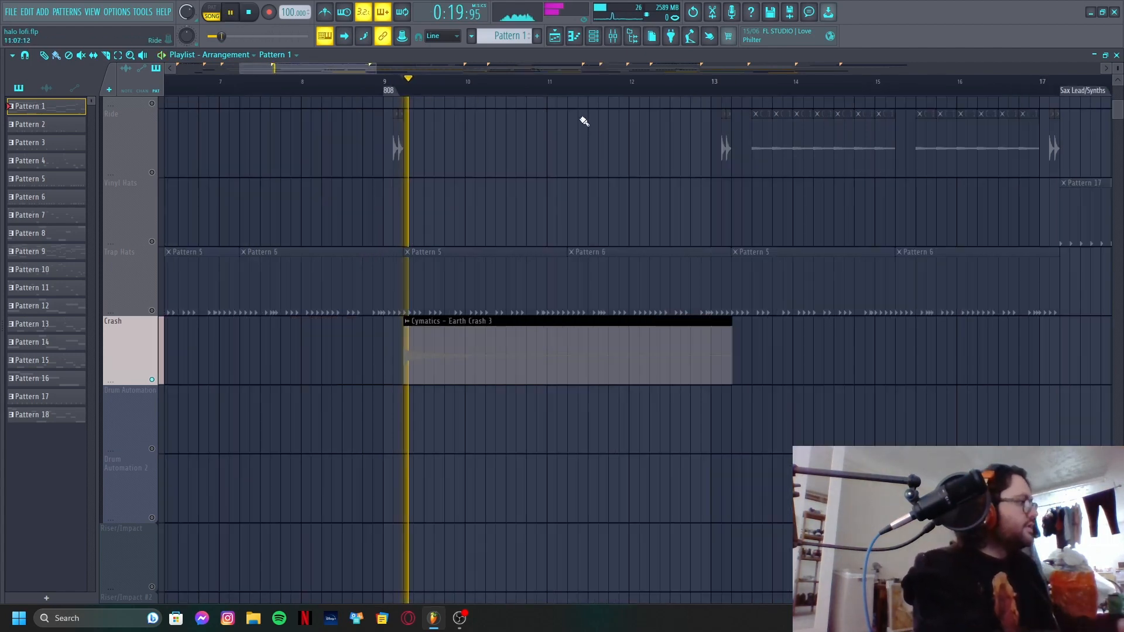
{"action": "key", "text": "space"}
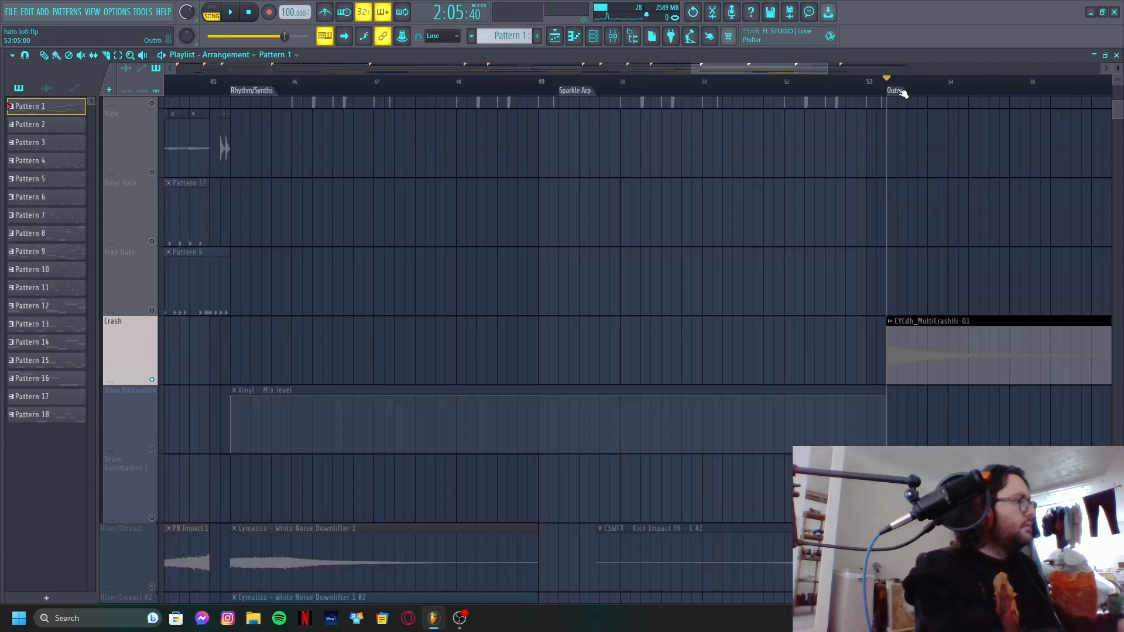
{"action": "key", "text": "space"}
{"action": "key", "text": "space"}
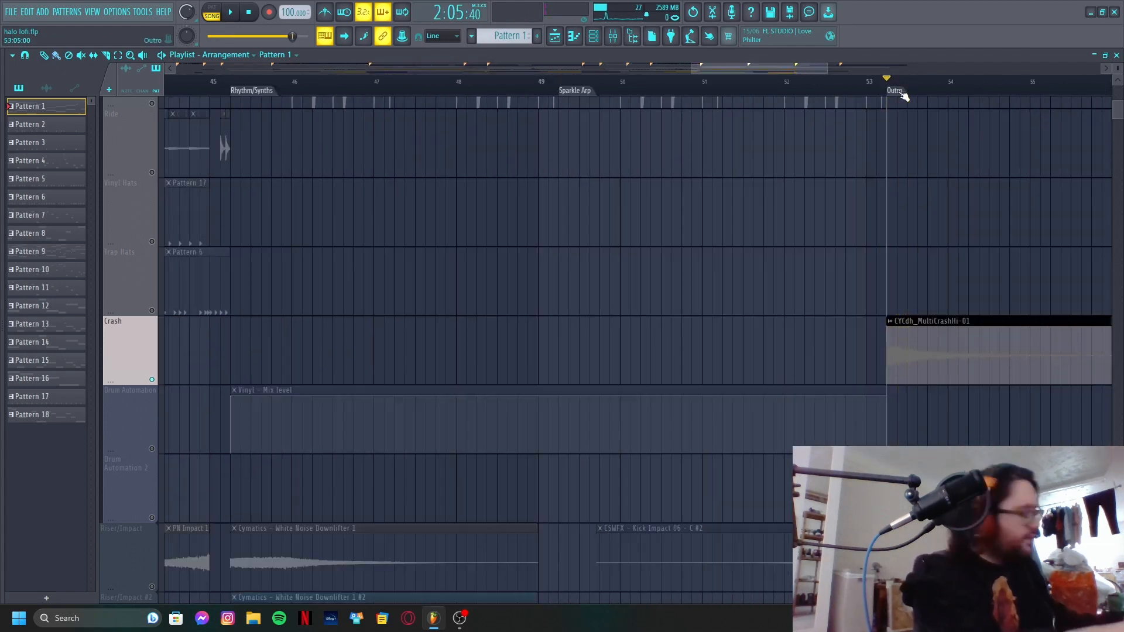
- Unmute all drum tracks and both drum automation tracks, and play the full drums from the Loop Refrain marker
{"action": "right_click", "coordinate": [904, 96], "text": "ctrl"}
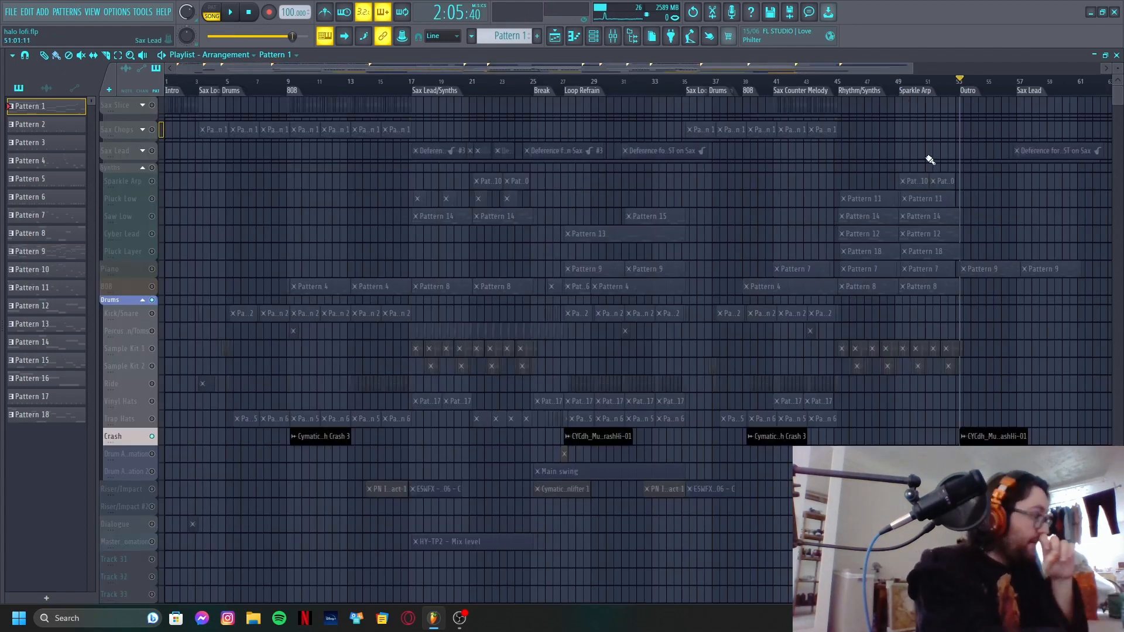
{"action": "left_click_drag", "start_coordinate": [151, 419], "coordinate": [154, 317]}
{"action": "left_click_drag", "start_coordinate": [160, 456], "coordinate": [158, 469]}
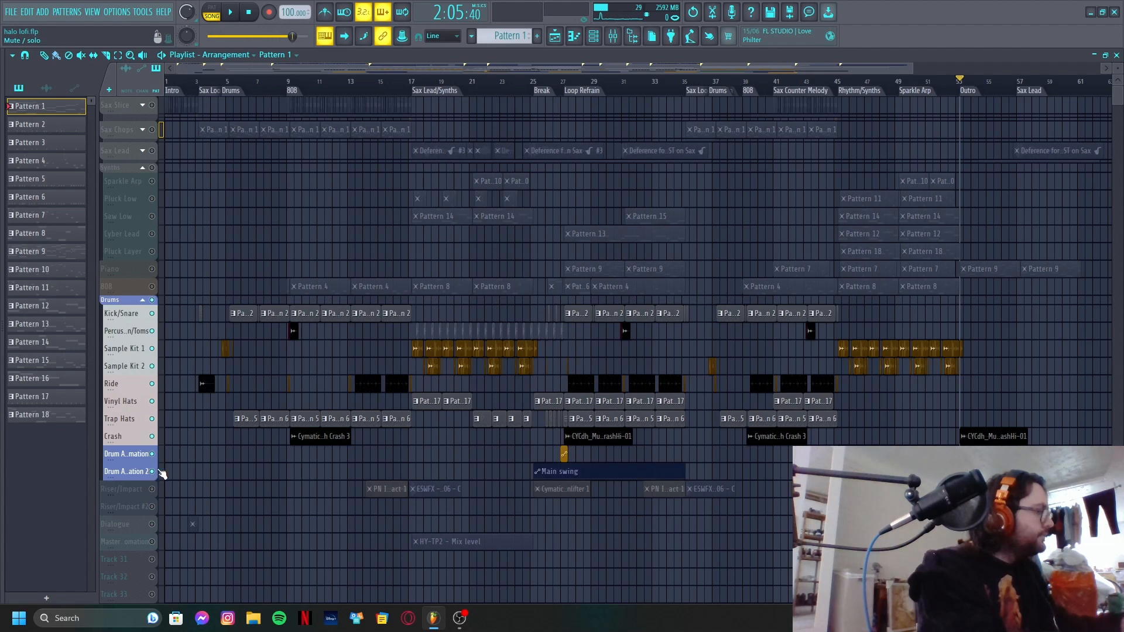
{"action": "left_click", "coordinate": [582, 90]}
{"action": "key", "text": "space"}
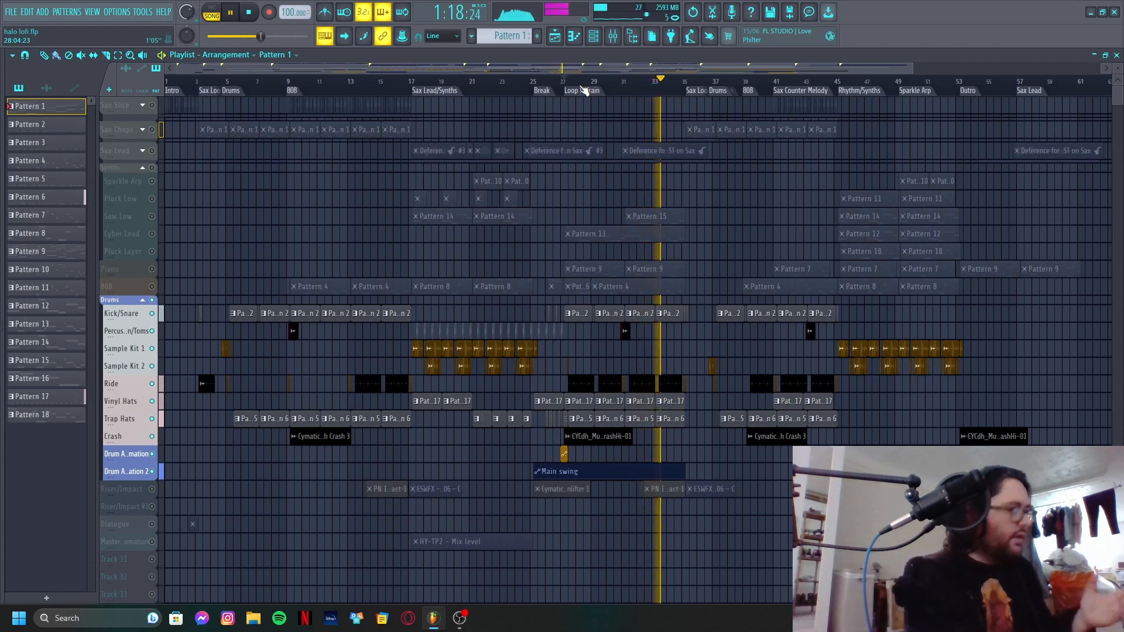
{"action": "key", "text": "space"}
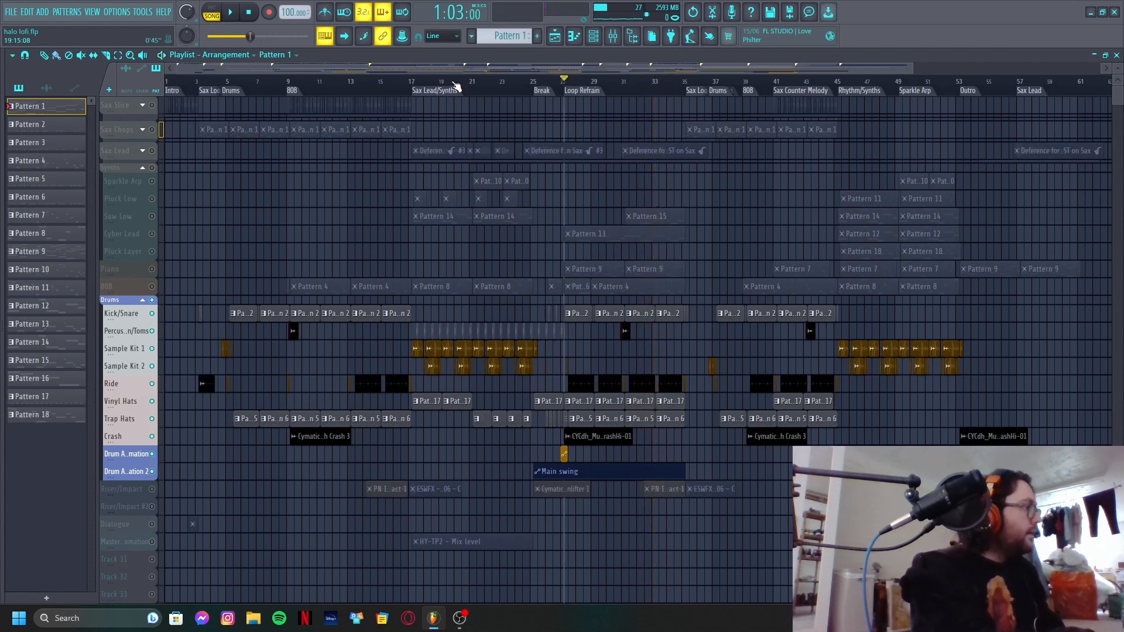
- Play the full drum group from the Sax Lead/Synths marker
{"action": "left_click", "coordinate": [439, 94]}
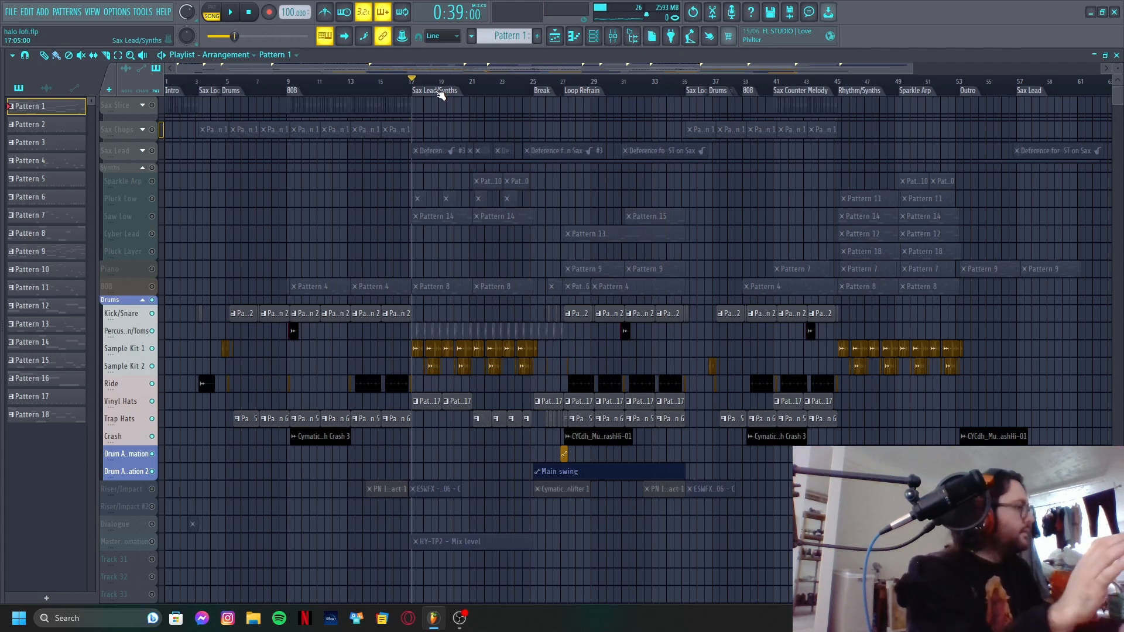
{"action": "key", "text": "space"}
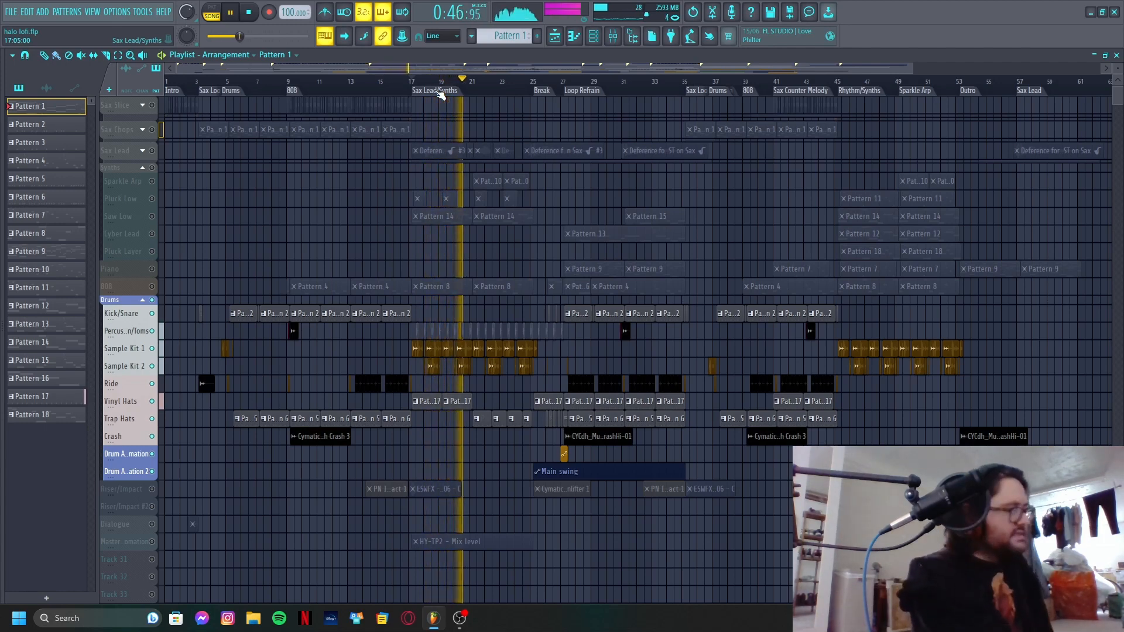
{"action": "key", "text": "space"}
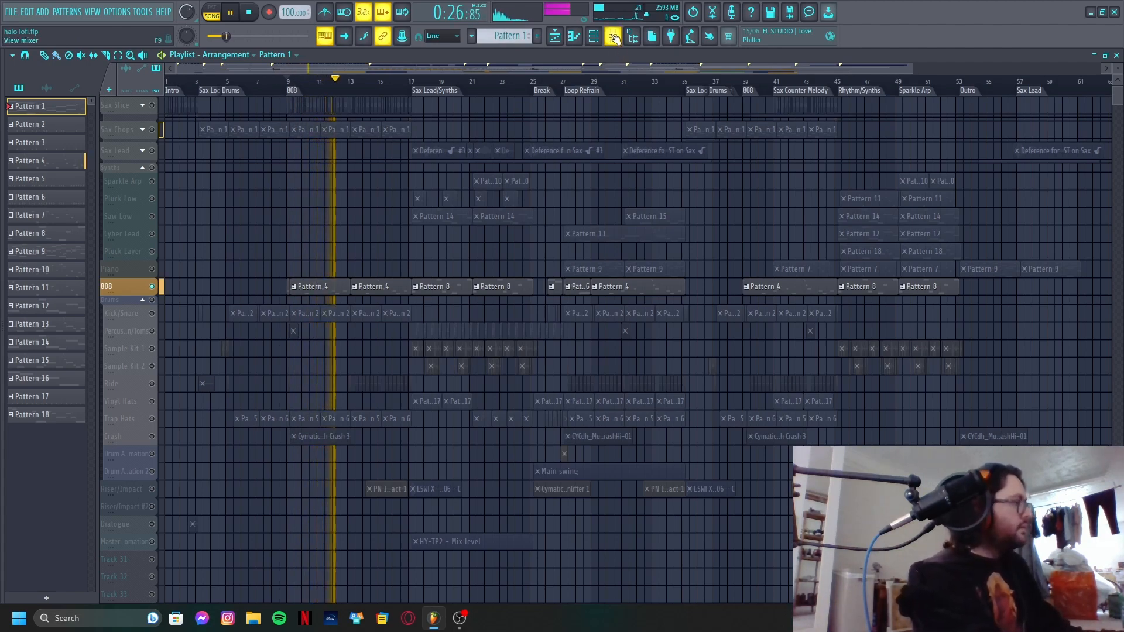
- Stop the soloed 808 and inspect the OTT compressor settings on its Serum mixer channel
{"action": "key", "text": "space"}
{"action": "left_click", "coordinate": [613, 37]}
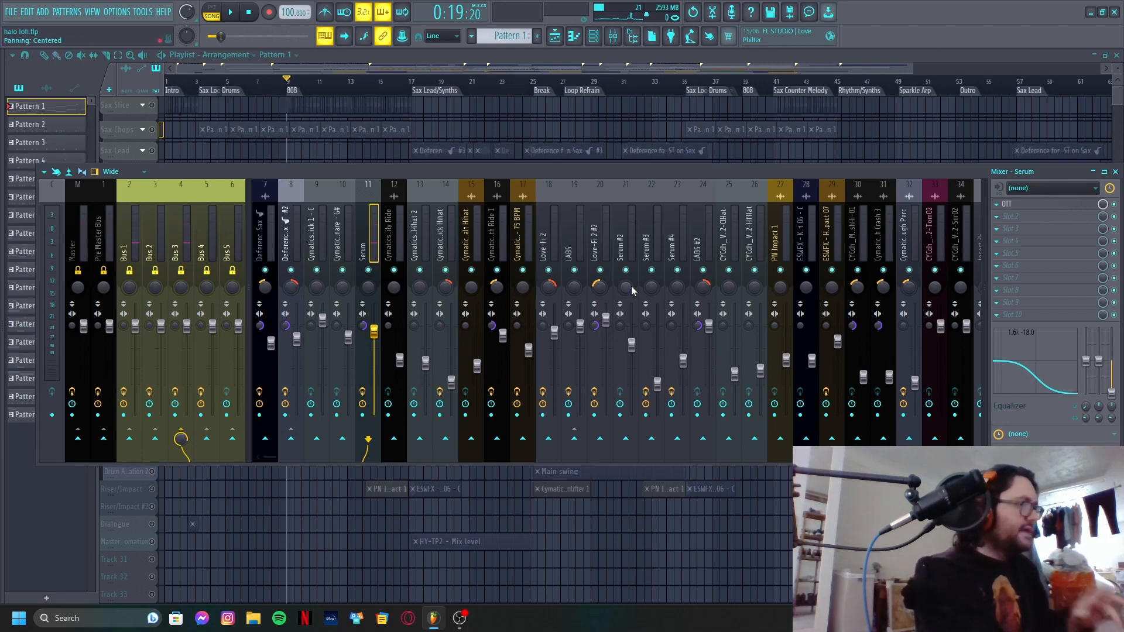
{"action": "left_click", "coordinate": [1007, 205]}
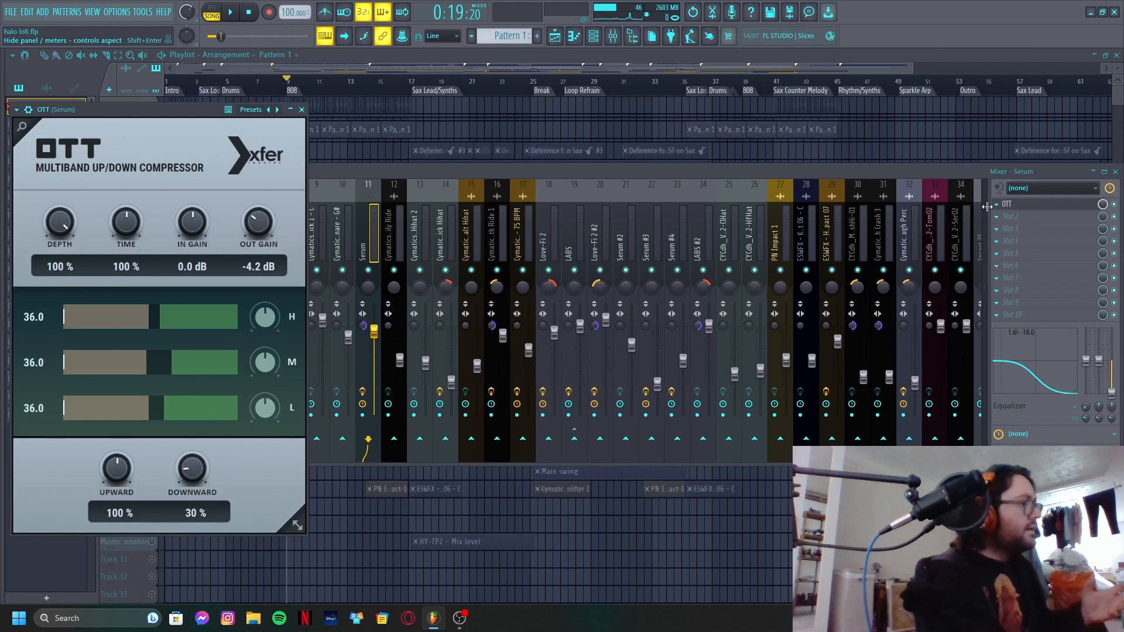
{"action": "left_click", "coordinate": [1026, 205]}
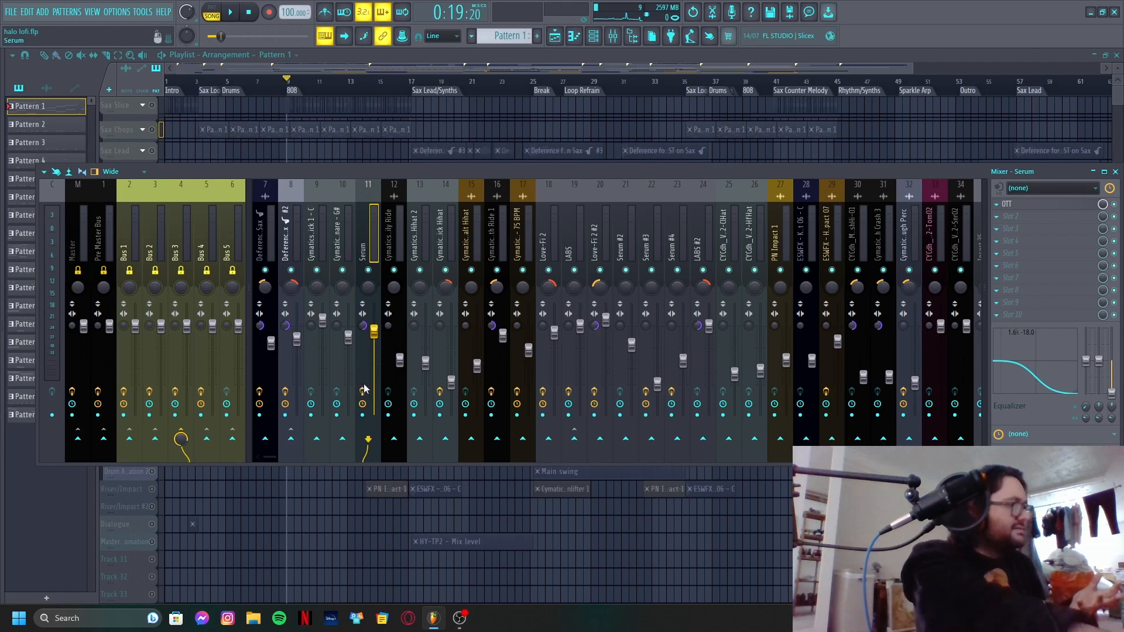
- Play the 808 from its marker twice to compare the Serum channel with and without effects, and close the mixer
{"action": "key", "text": "space"}
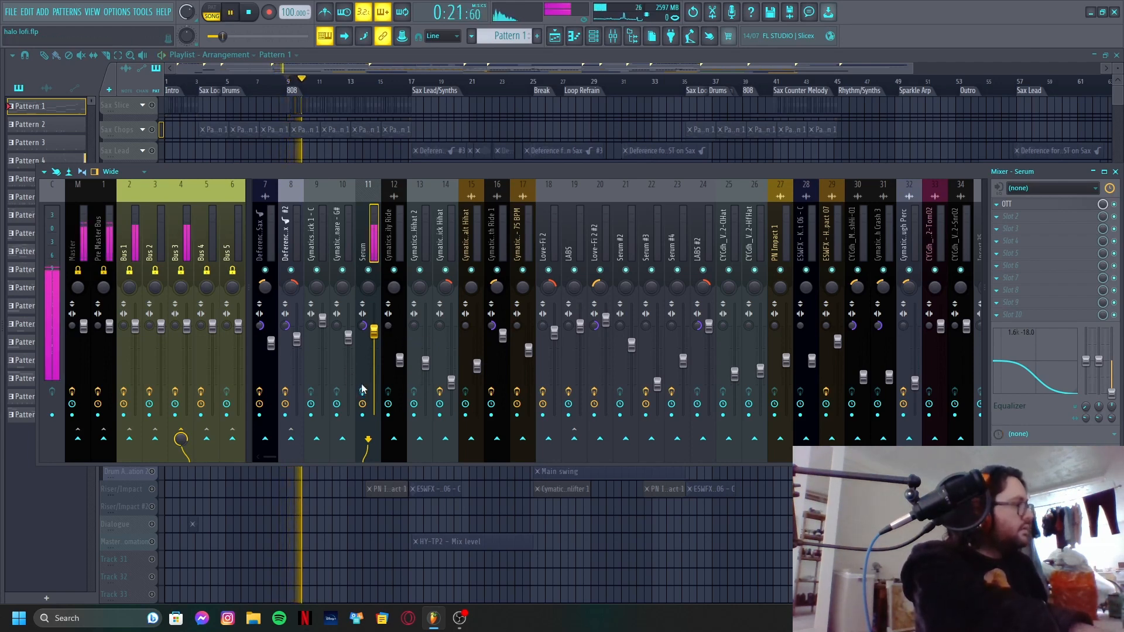
{"action": "key", "text": "space"}
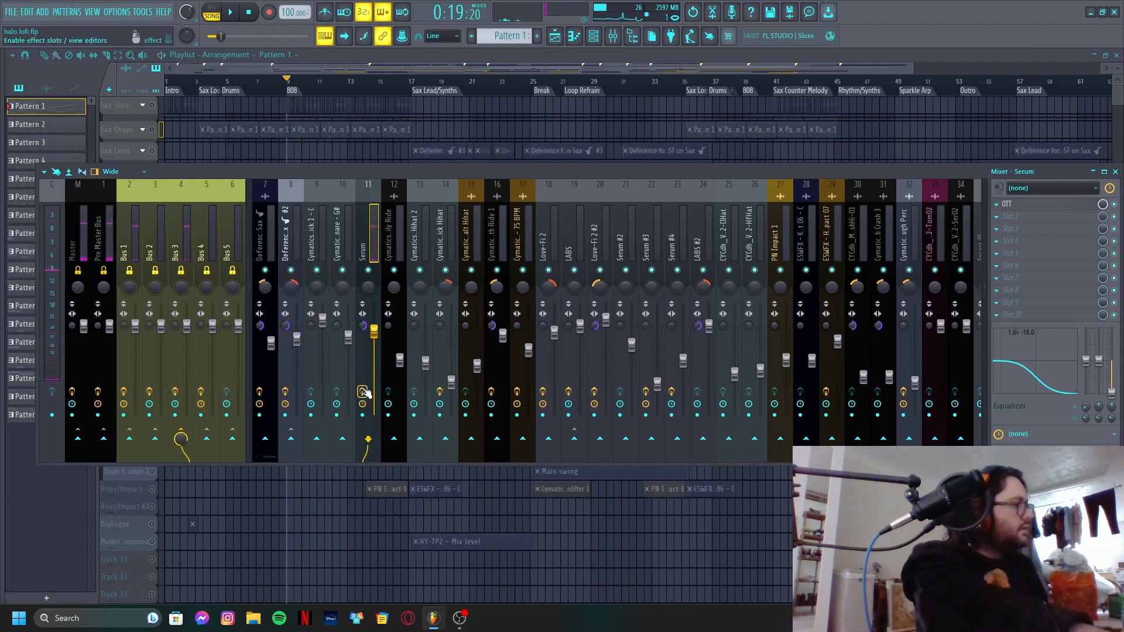
{"action": "key", "text": "space"}
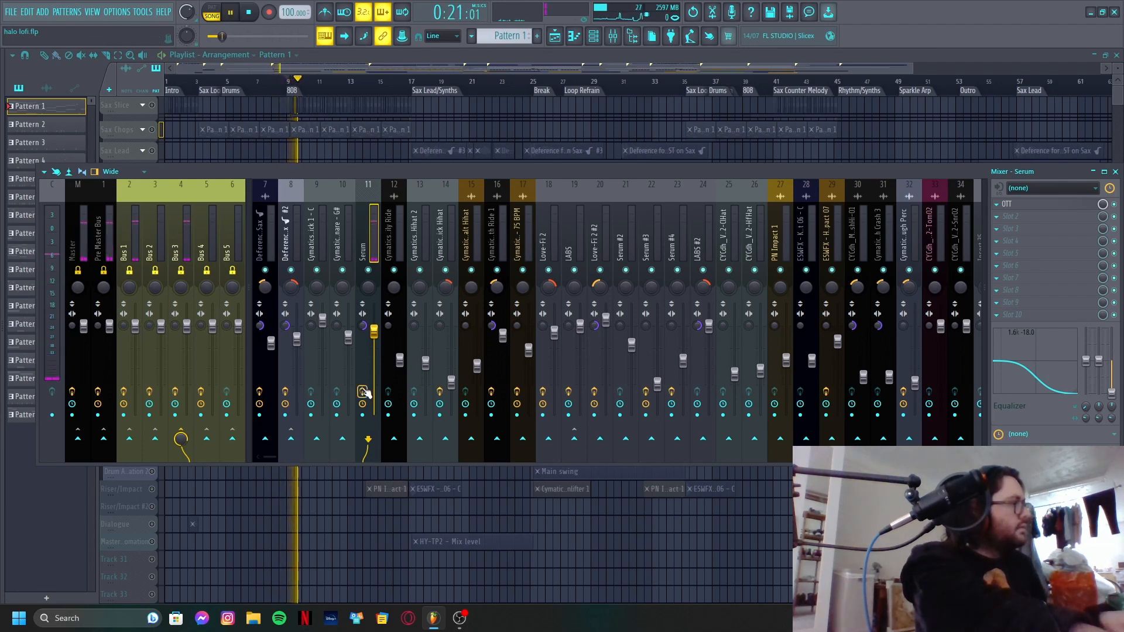
{"action": "key", "text": "space"}
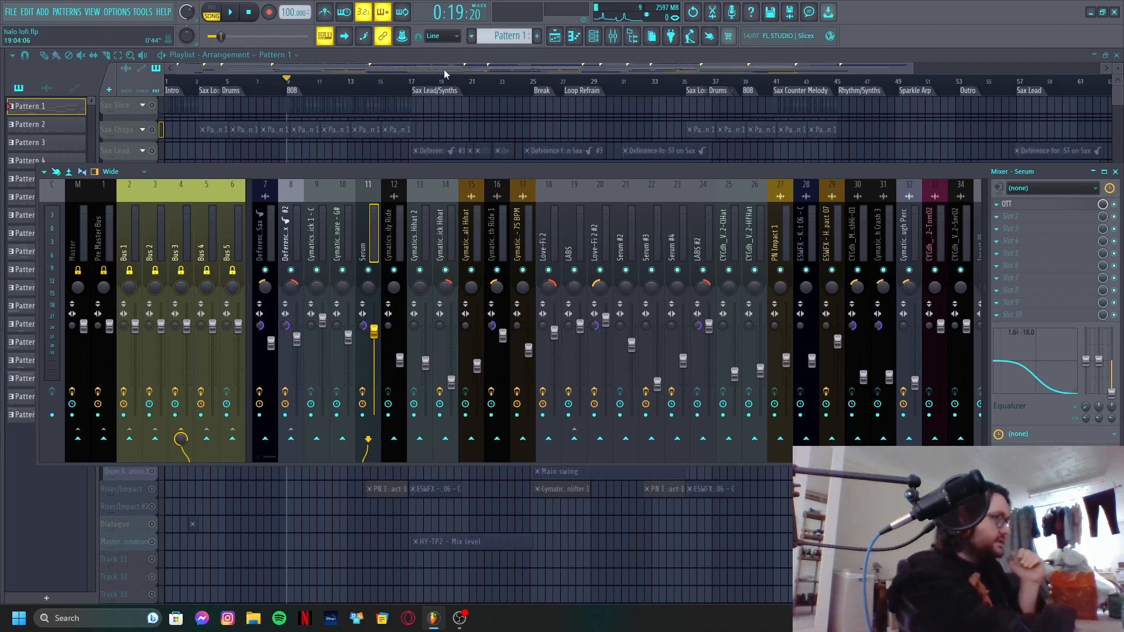
{"action": "key", "text": "F9"}
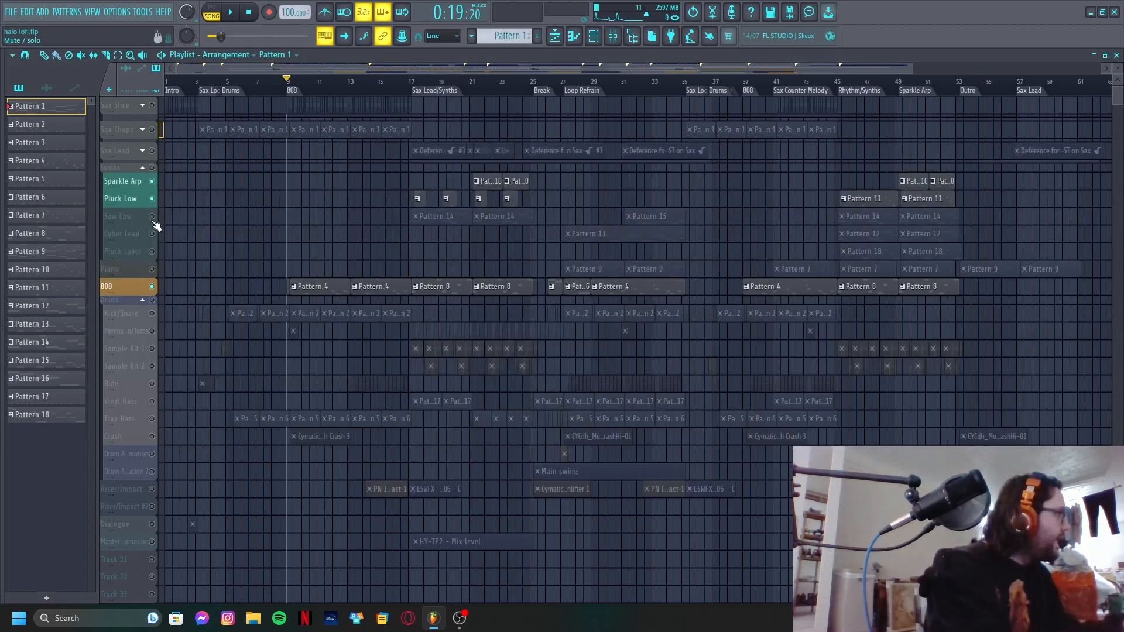
- Unmute the Saw Low, Cyber Lead and Pluck Layer tracks, mute the 808, and play the synths from the Sax Lead/Synths marker
{"action": "left_click_drag", "start_coordinate": [154, 222], "coordinate": [156, 260]}
{"action": "left_click", "coordinate": [153, 288]}
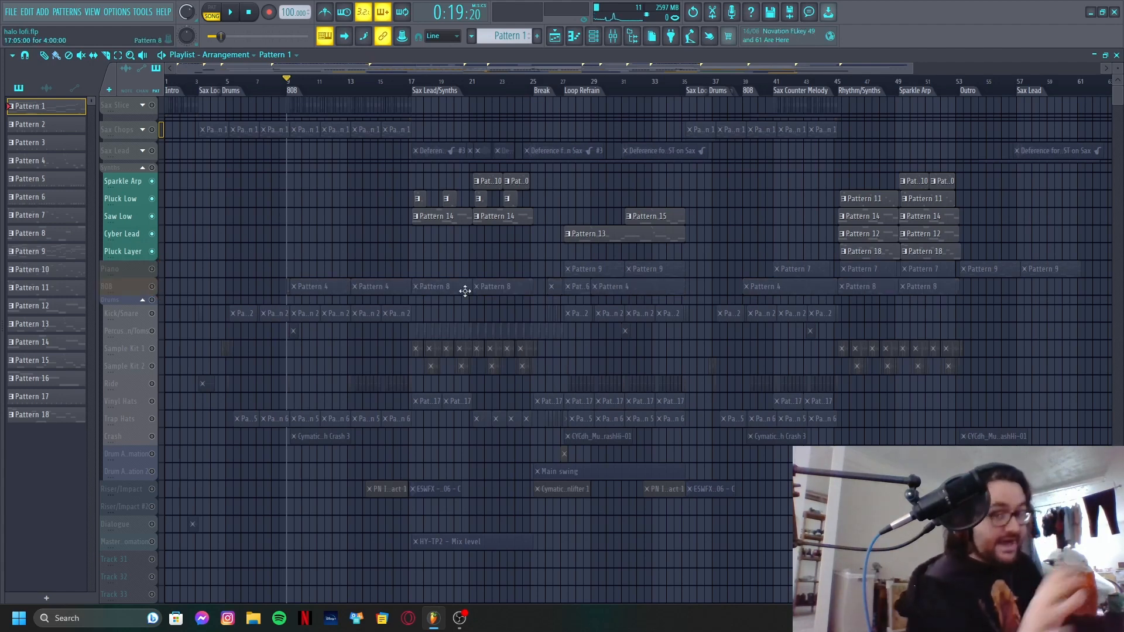
{"action": "left_click", "coordinate": [425, 94]}
{"action": "key", "text": "space"}
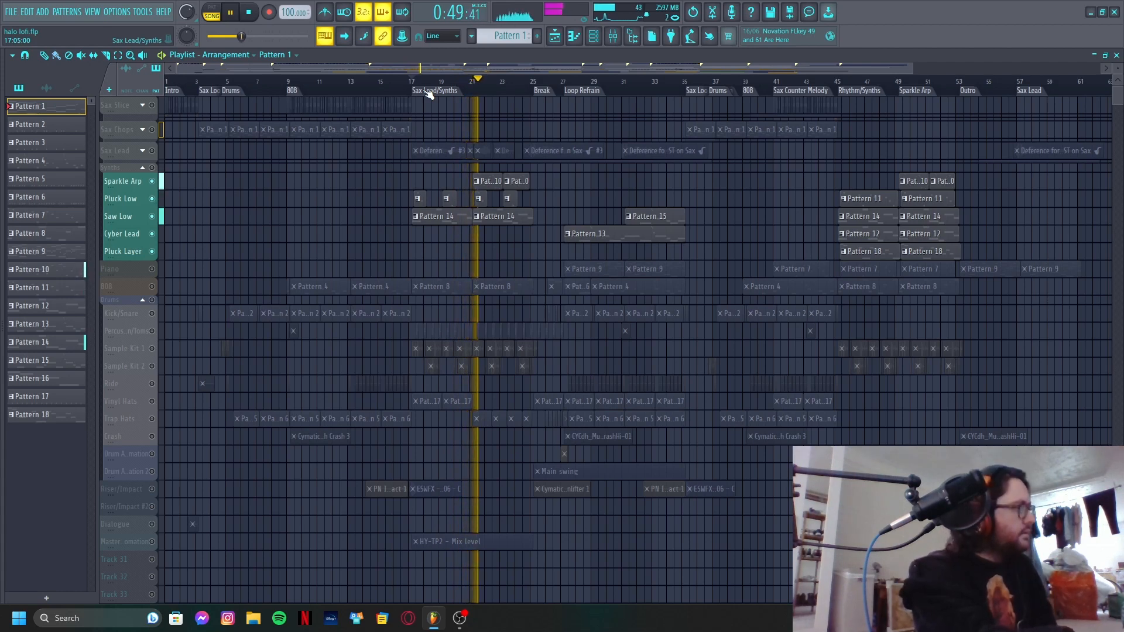
{"action": "key", "text": "space"}
- Unmute the Sax Lead track and play it together with the synths from the Sax Lead/Synths marker
{"action": "left_click", "coordinate": [154, 153]}
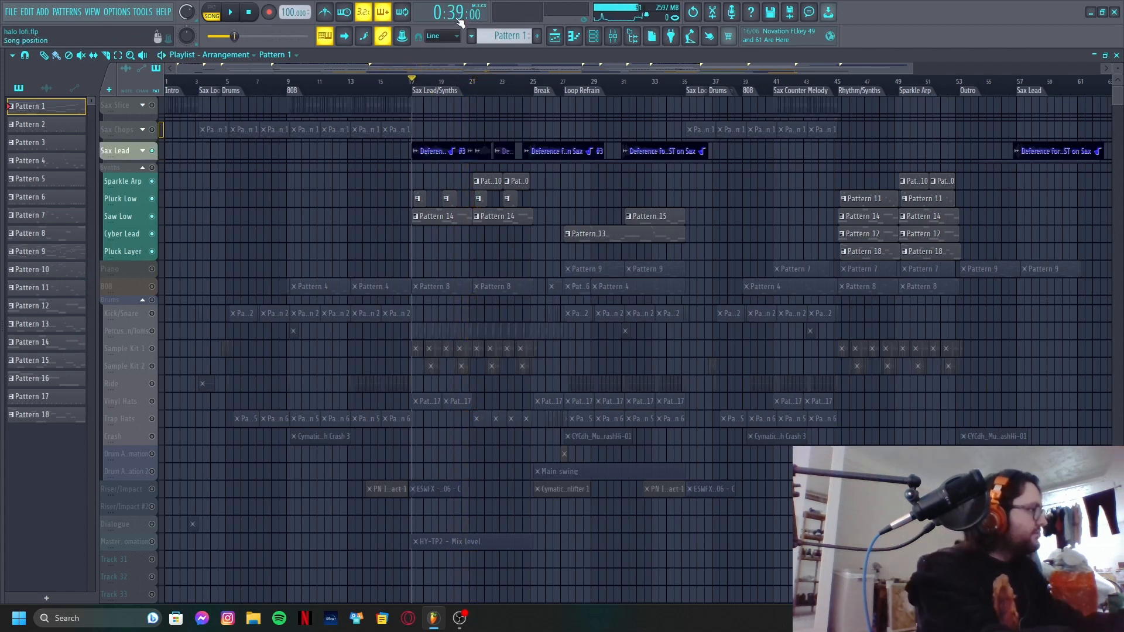
{"action": "key", "text": "space"}
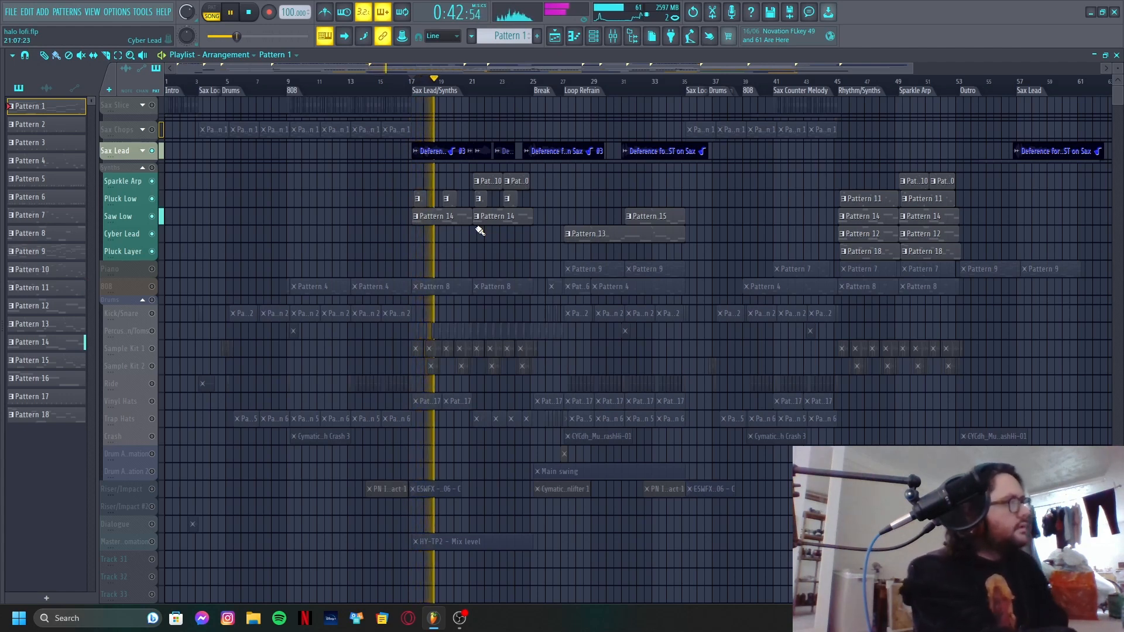
{"action": "key", "text": "space"}
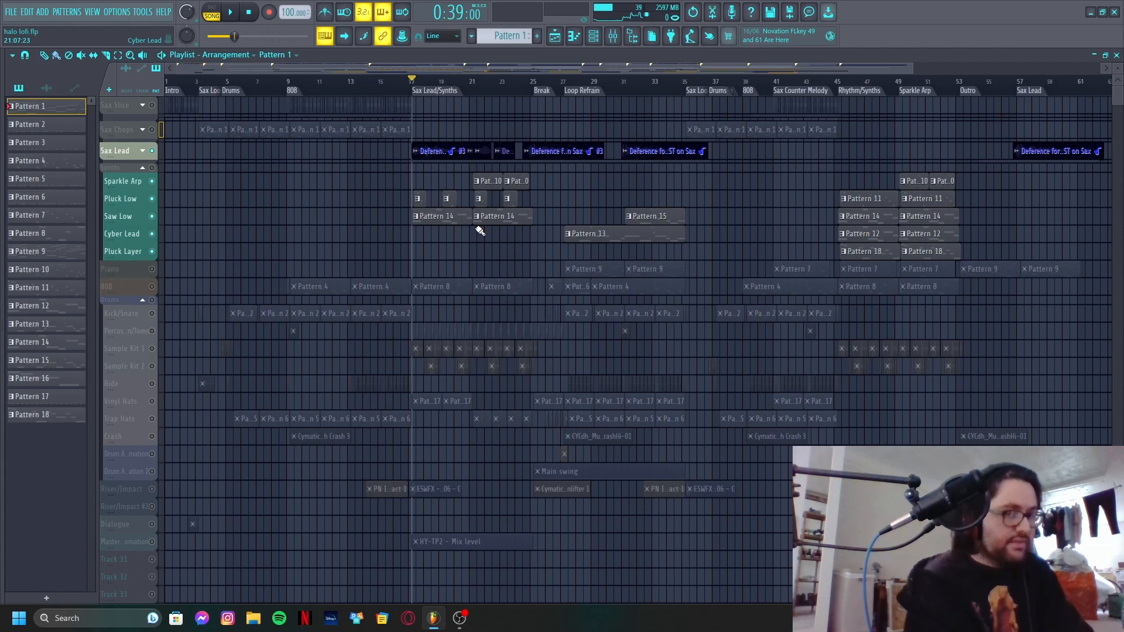
- Solo the Sparkle Arp track and play it from bar 21
{"action": "left_click", "coordinate": [476, 94]}
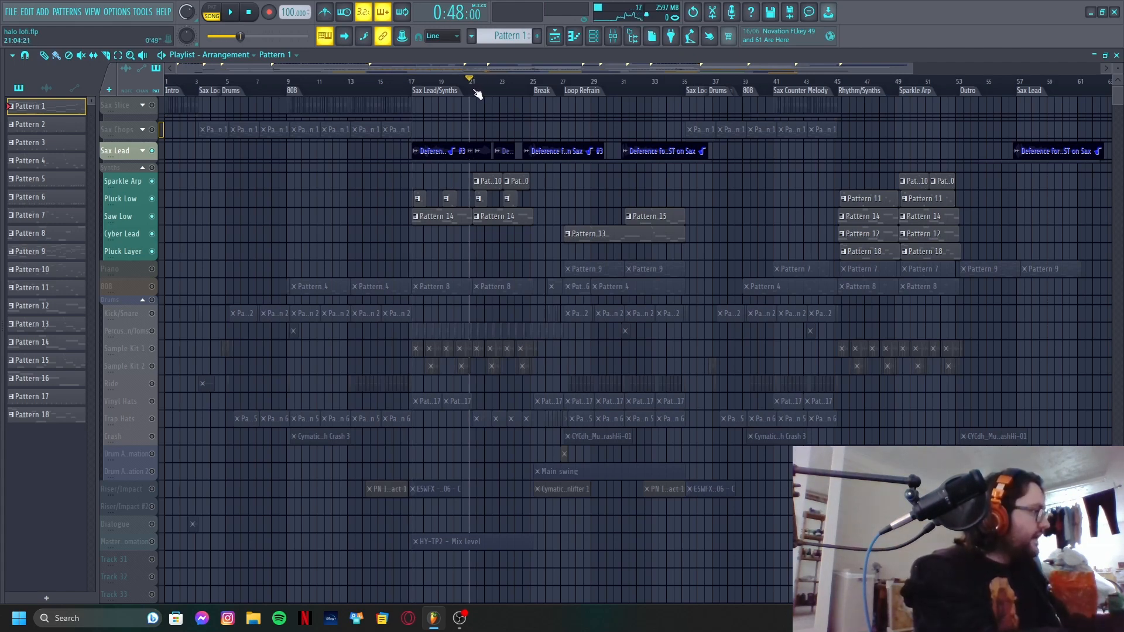
{"action": "right_click", "coordinate": [154, 182]}
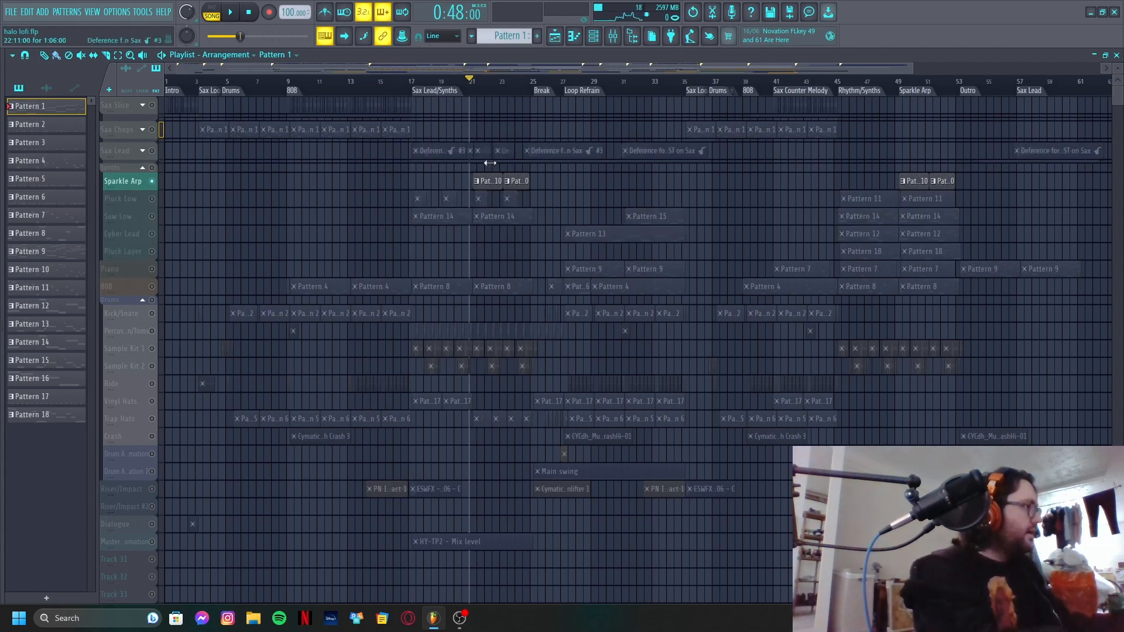
{"action": "key", "text": "space"}
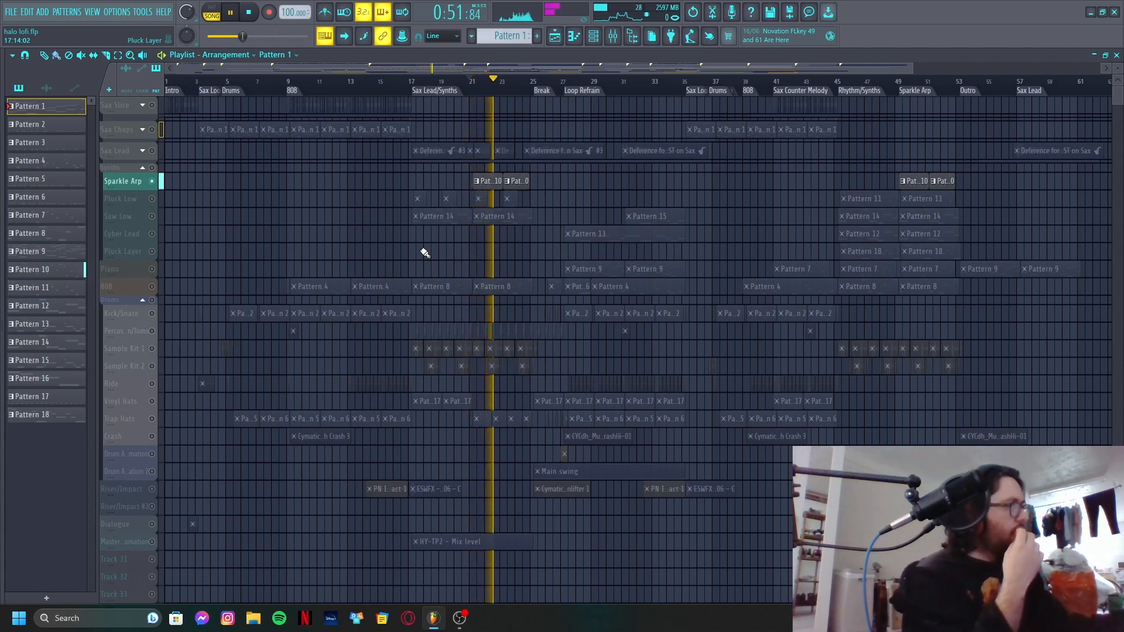
{"action": "key", "text": "space"}
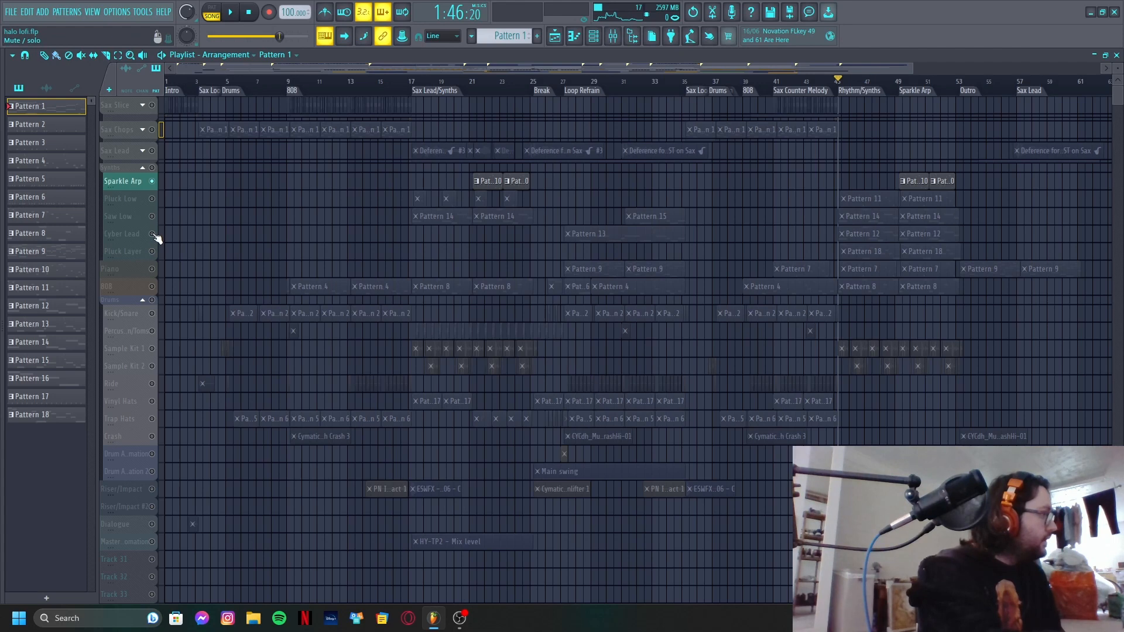
- Unmute the Cyber Lead and Pluck Layer tracks and play them together from the Rhythm/Synths marker
{"action": "left_click", "coordinate": [152, 234]}
{"action": "left_click", "coordinate": [152, 251]}
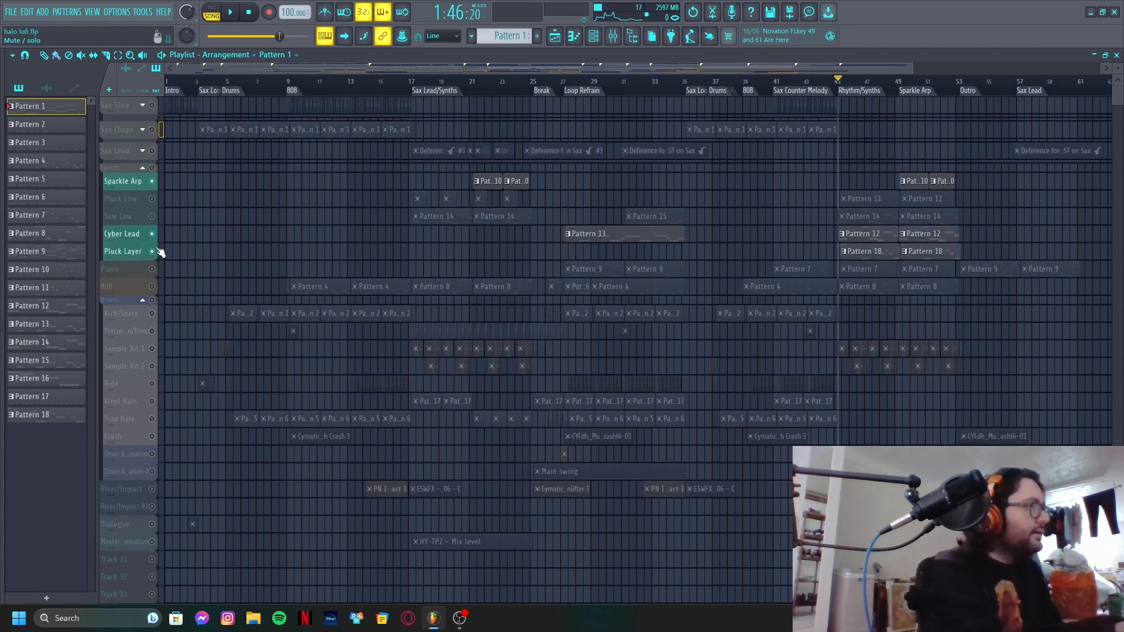
{"action": "key", "text": "space"}
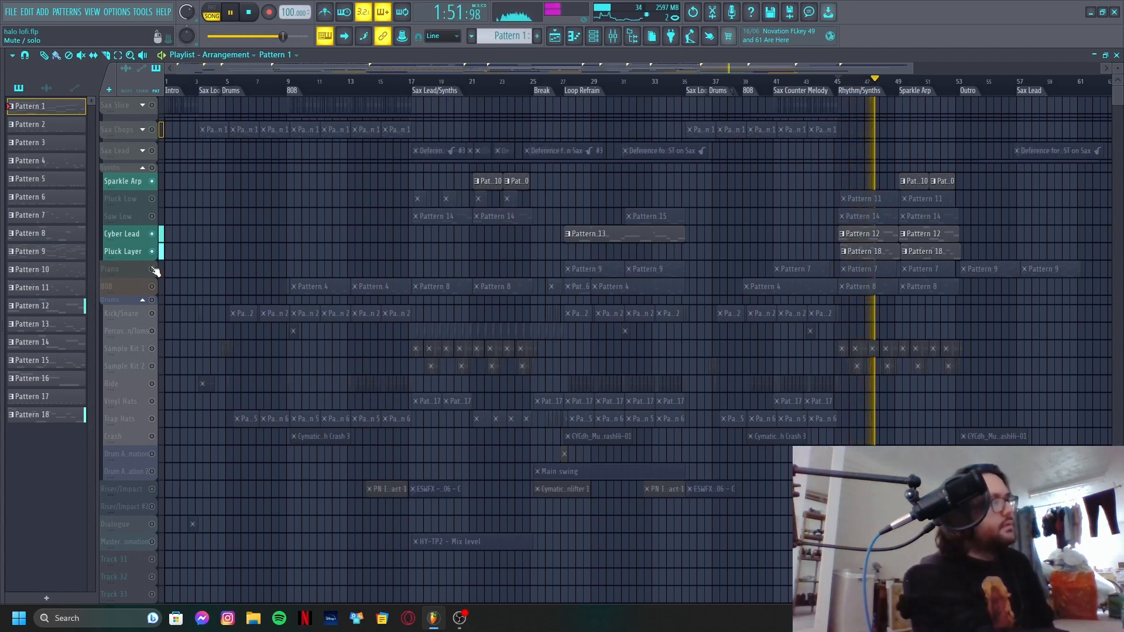
{"action": "key", "text": "space"}
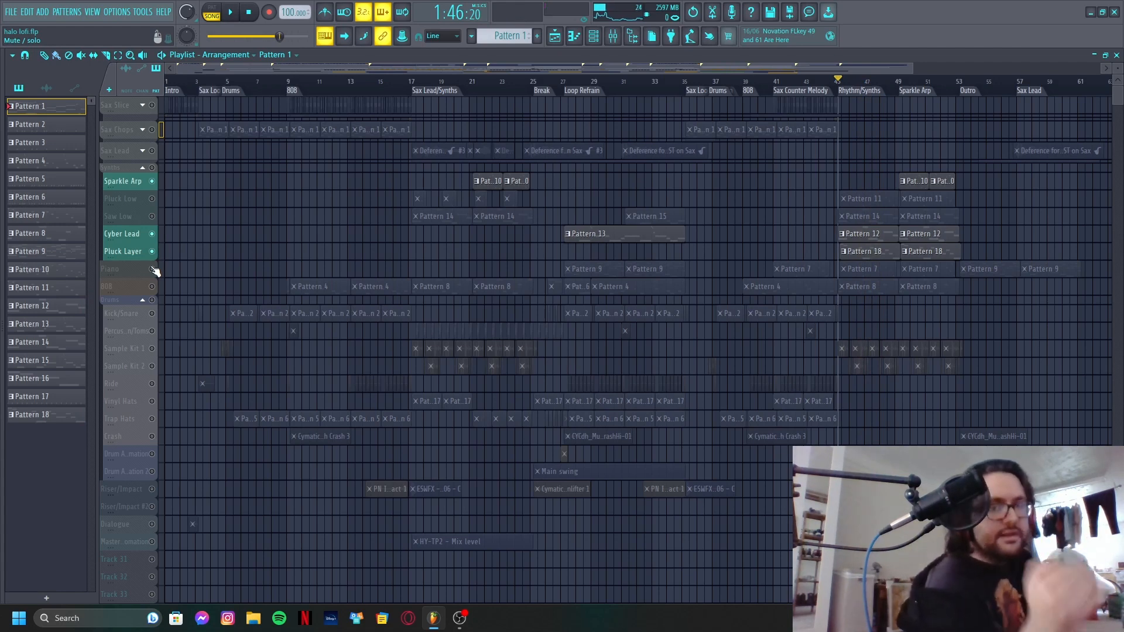
- Solo the Cyber Lead track and play it from the Rhythm/Synths marker
{"action": "right_click", "coordinate": [151, 234]}
{"action": "key", "text": "space"}
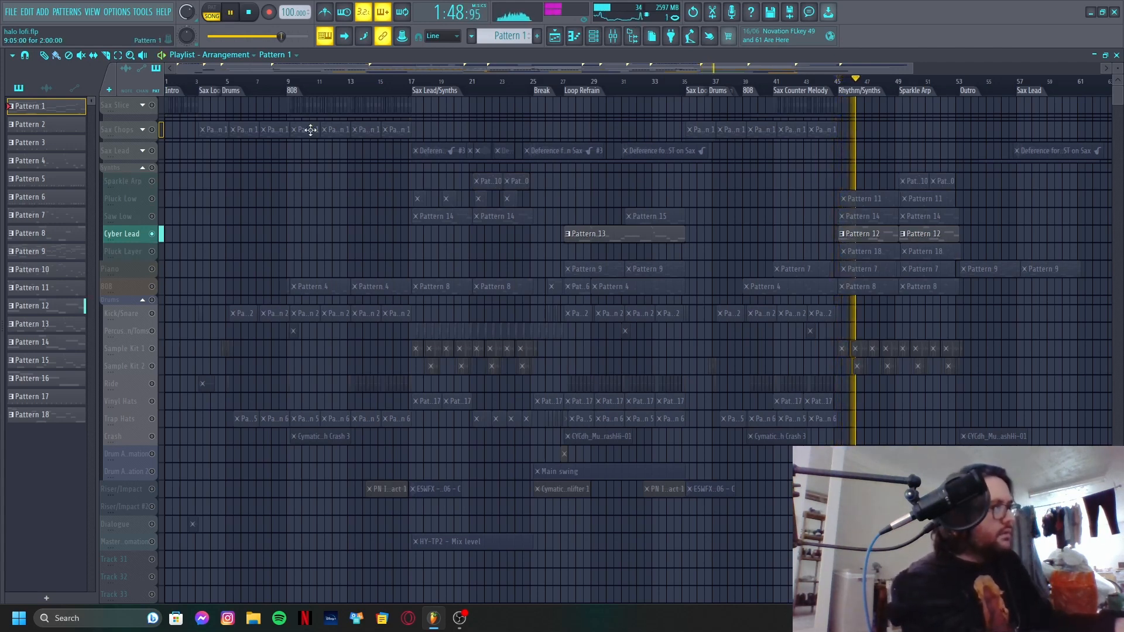
{"action": "key", "text": "space"}
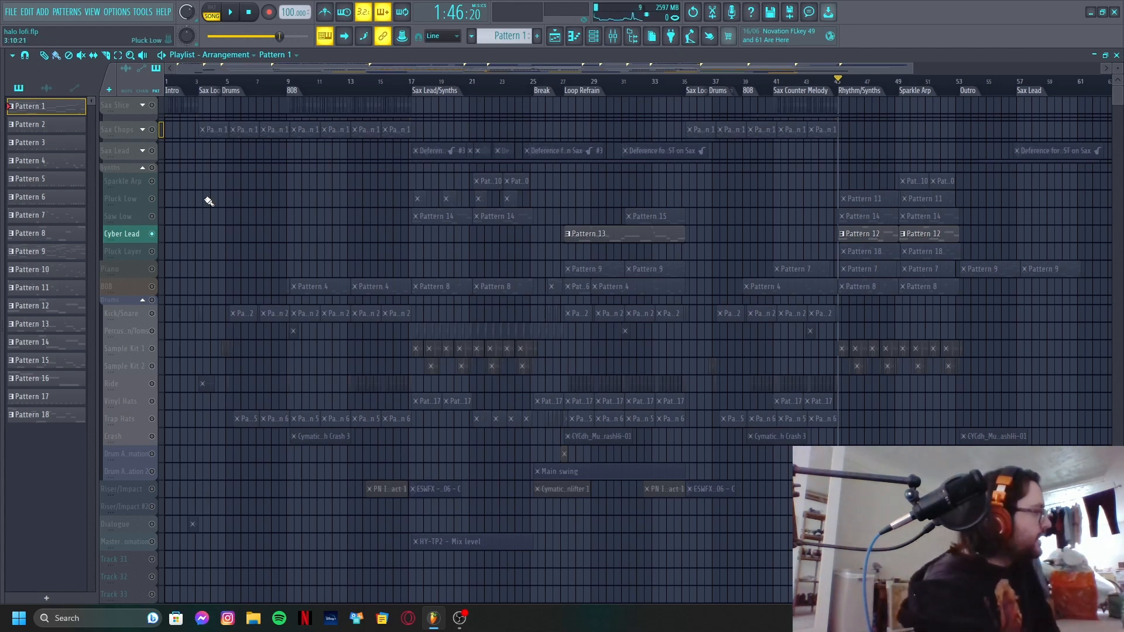
- Play the Pluck Layer track on its own from the Rhythm/Synths marker
{"action": "left_click", "coordinate": [155, 253]}
{"action": "key", "text": "space"}
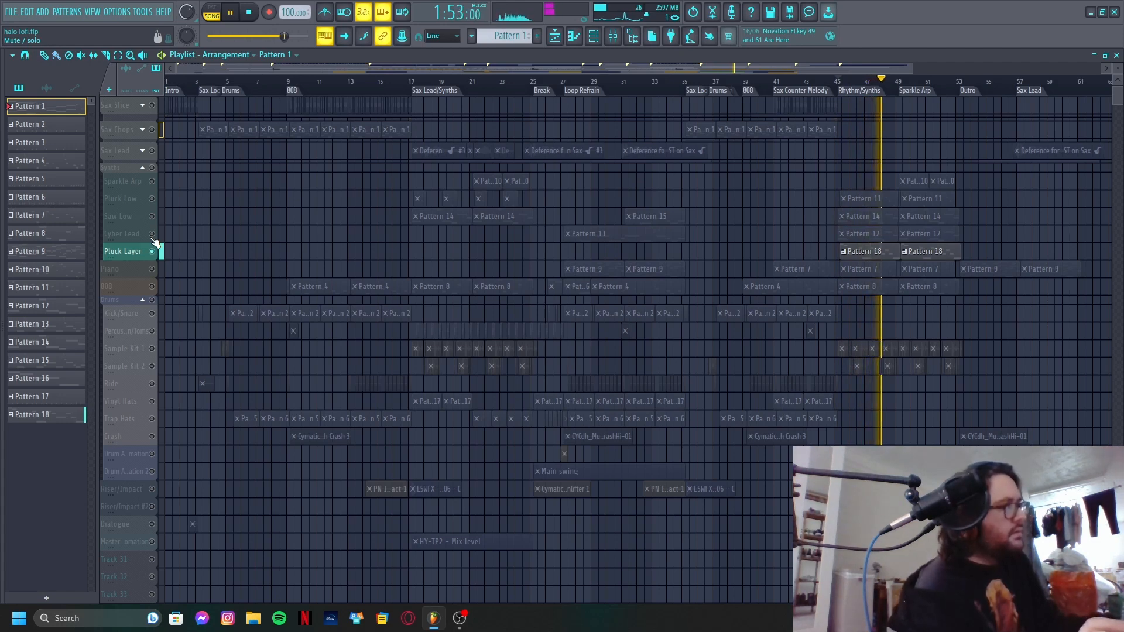
{"action": "key", "text": "space"}
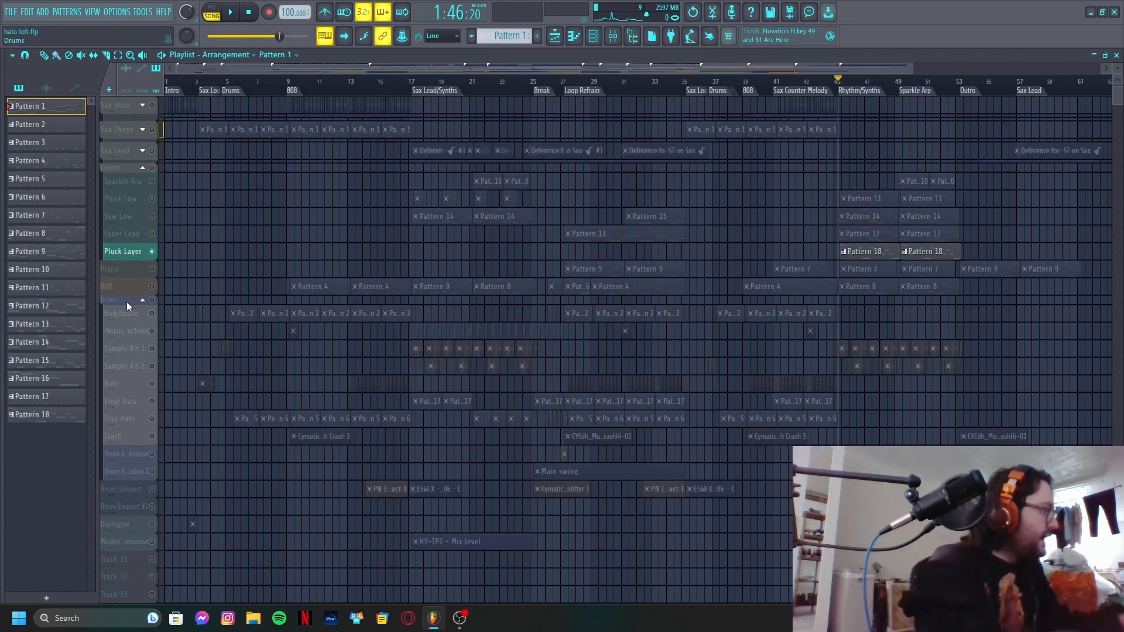
- Unmute the Piano track and play its part from the Loop Refrain marker
{"action": "left_click", "coordinate": [151, 269]}
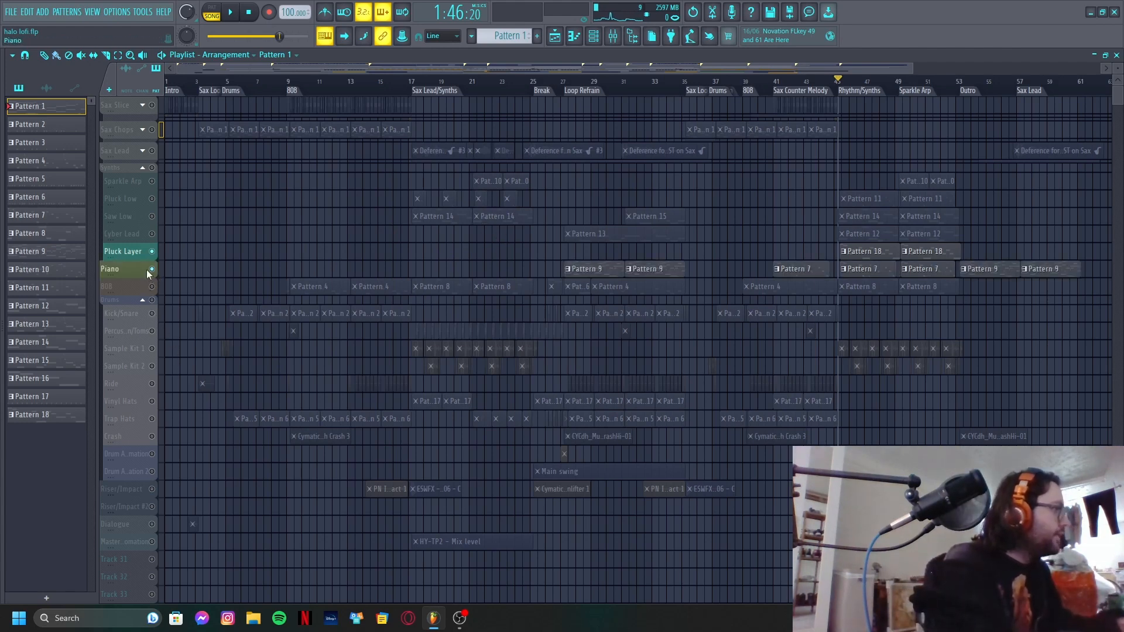
{"action": "left_click", "coordinate": [593, 92]}
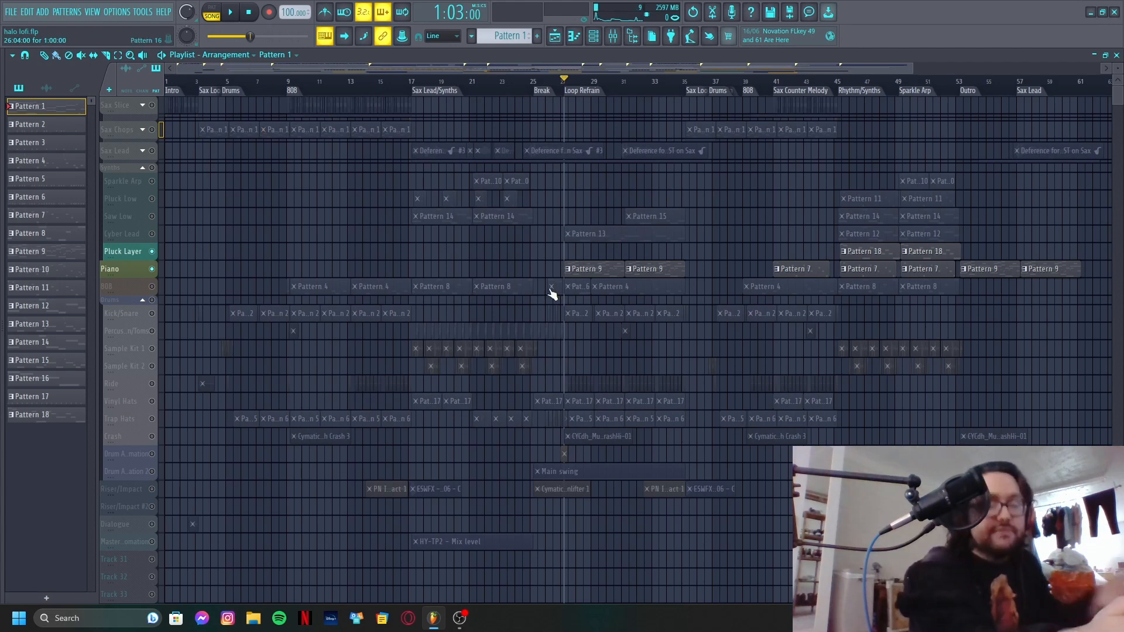
{"action": "key", "text": "space"}
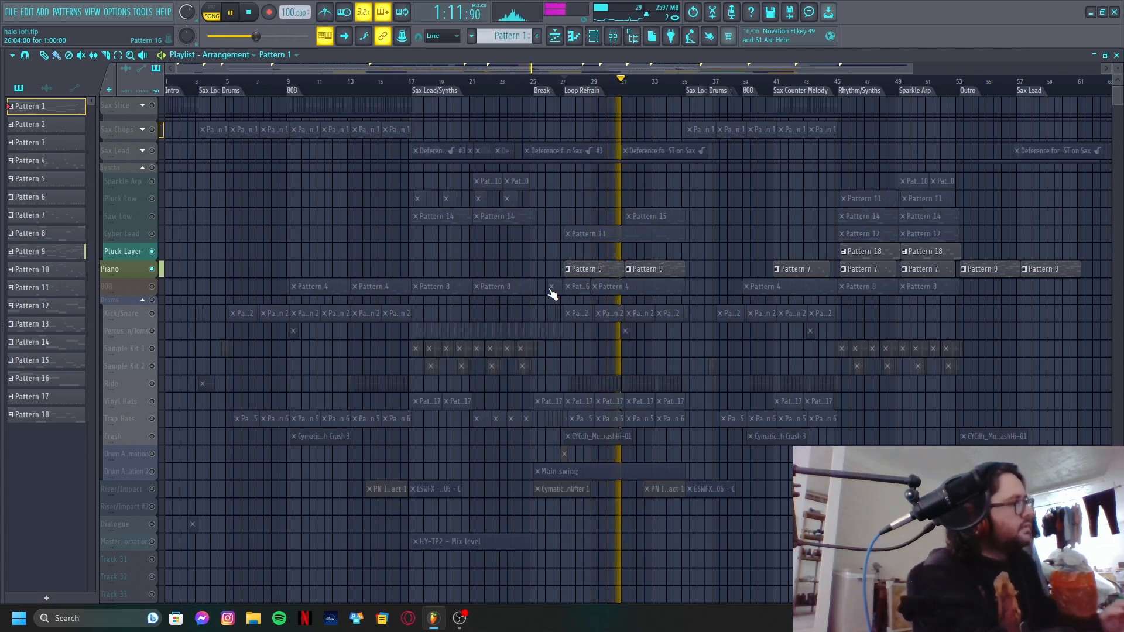
{"action": "key", "text": "space"}
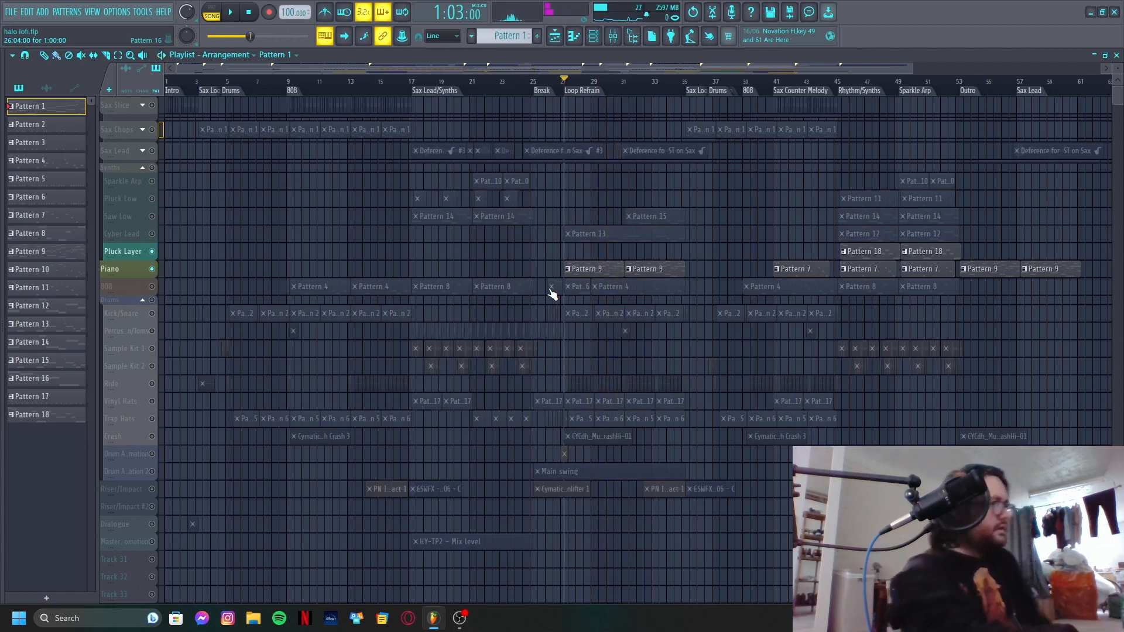
- Solo the Riser/Impact track and play the riser and impact leading into the Sax Lead/Synths section
{"action": "right_click", "coordinate": [154, 490]}
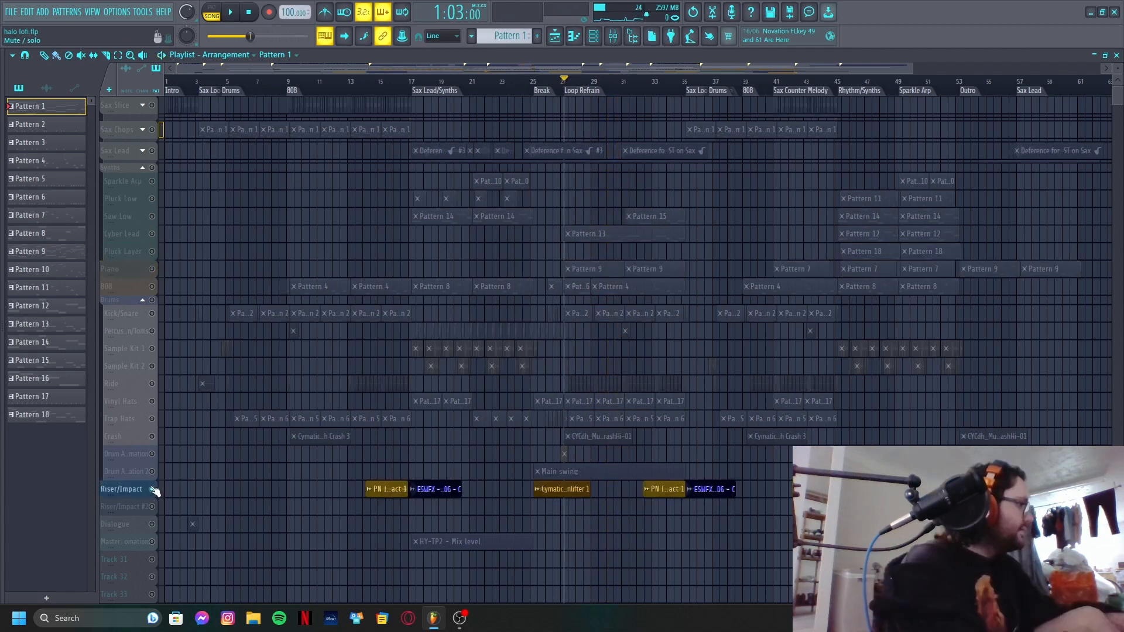
{"action": "left_click", "coordinate": [367, 85]}
{"action": "key", "text": "space"}
{"action": "left_click", "coordinate": [393, 95]}
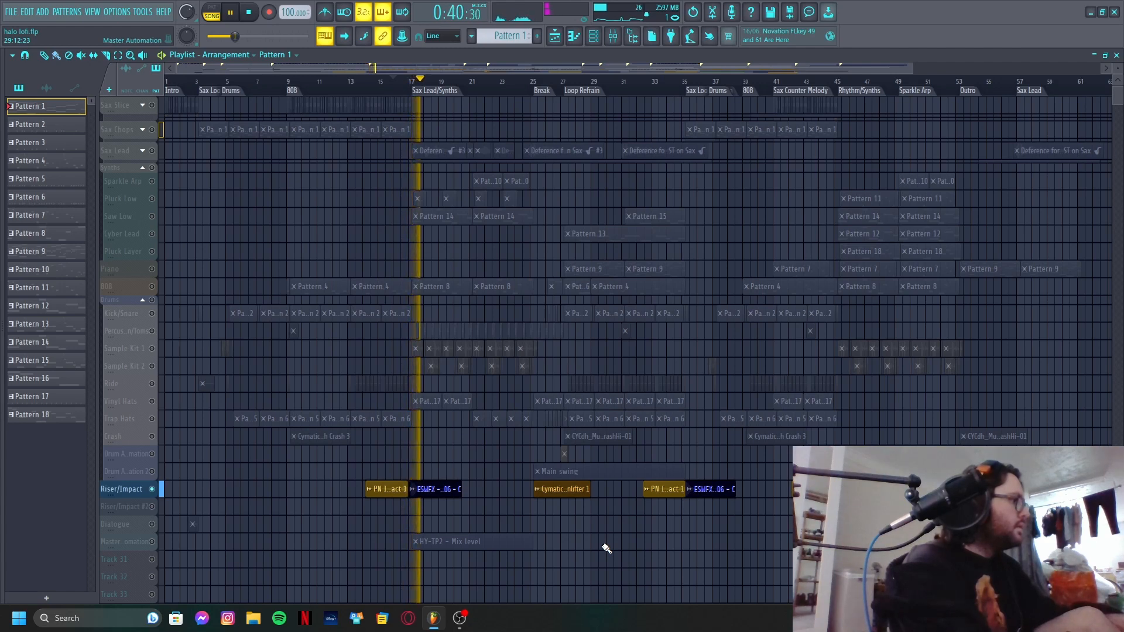
{"action": "key", "text": "space"}
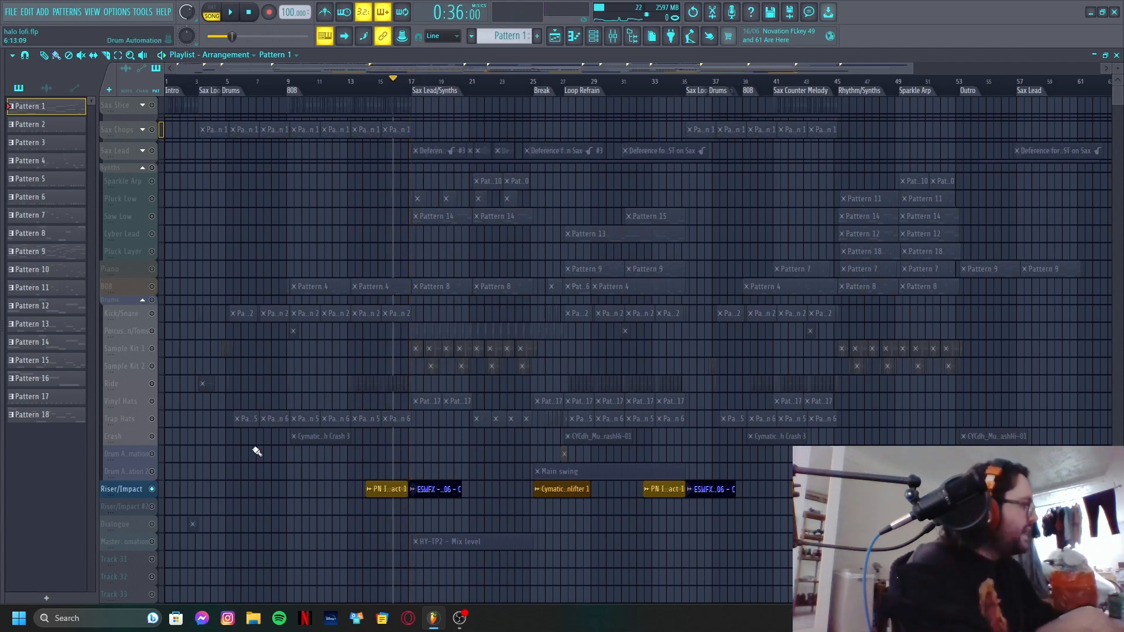
- Unmute the Dialogue track and play it with Riser/Impact from about bar 50 in the Sparkle Arp section
{"action": "left_click", "coordinate": [147, 531]}
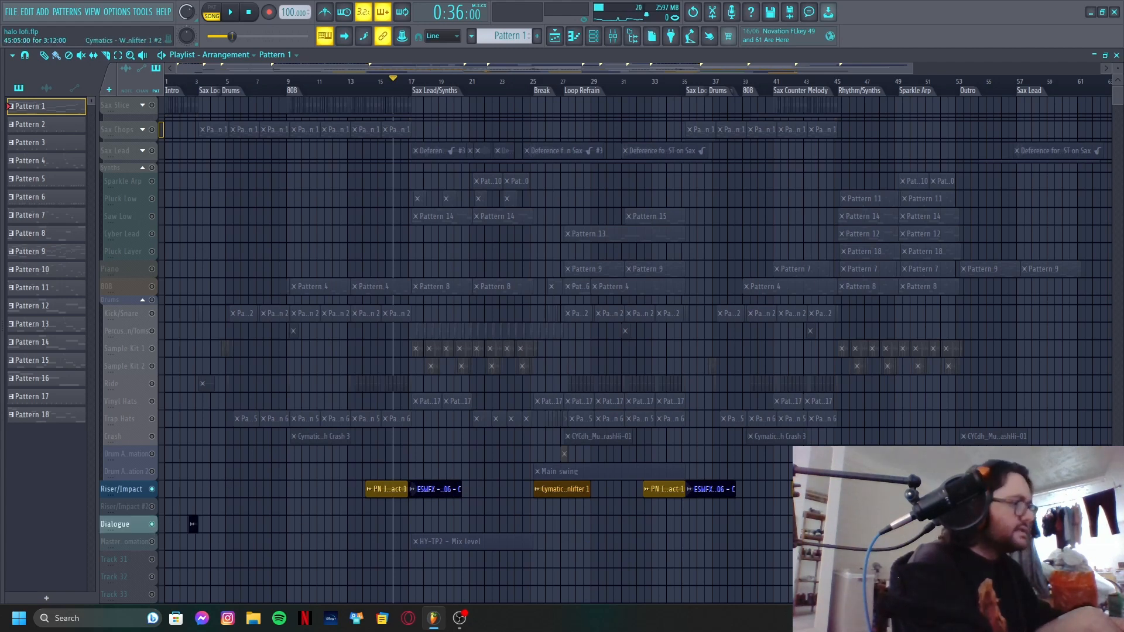
{"action": "scroll", "coordinate": [923, 82], "scroll_direction": "right", "scroll_amount": 1}
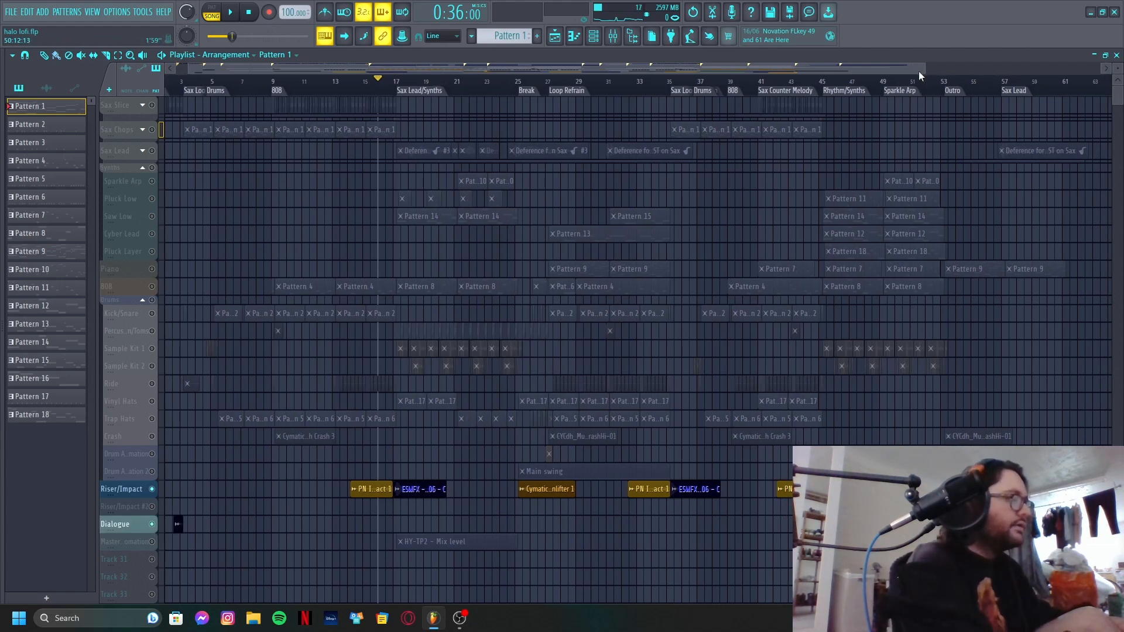
{"action": "left_click", "coordinate": [907, 87]}
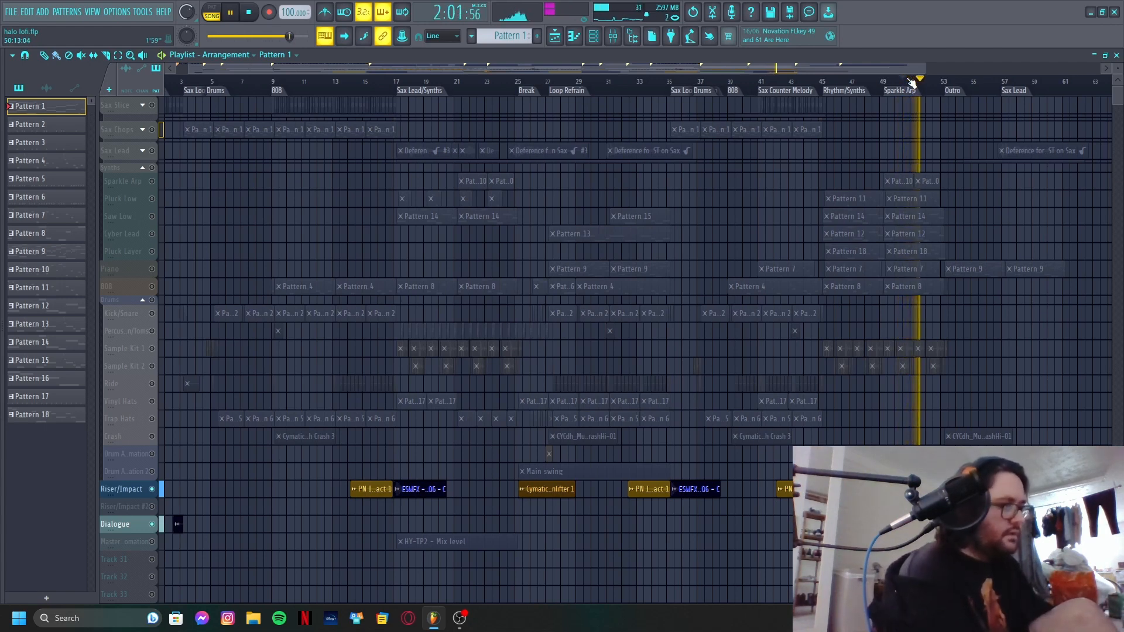
{"action": "key", "text": "space"}
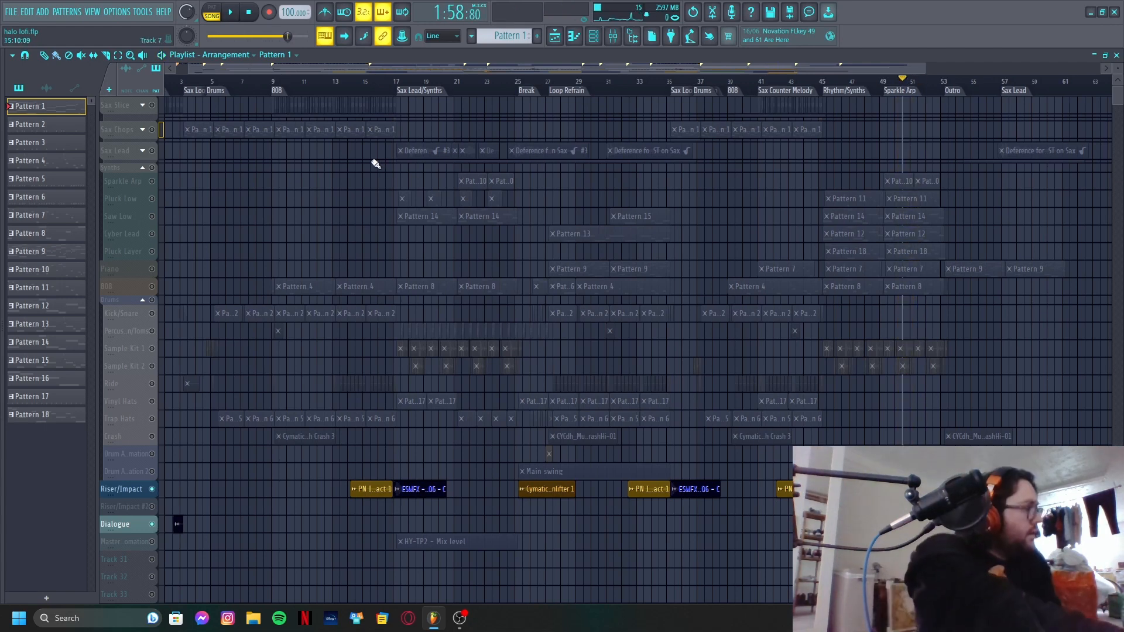
- Unmute all tracks, play the full mix from the 808 marker, and close the mixer
{"action": "left_click", "coordinate": [153, 130]}
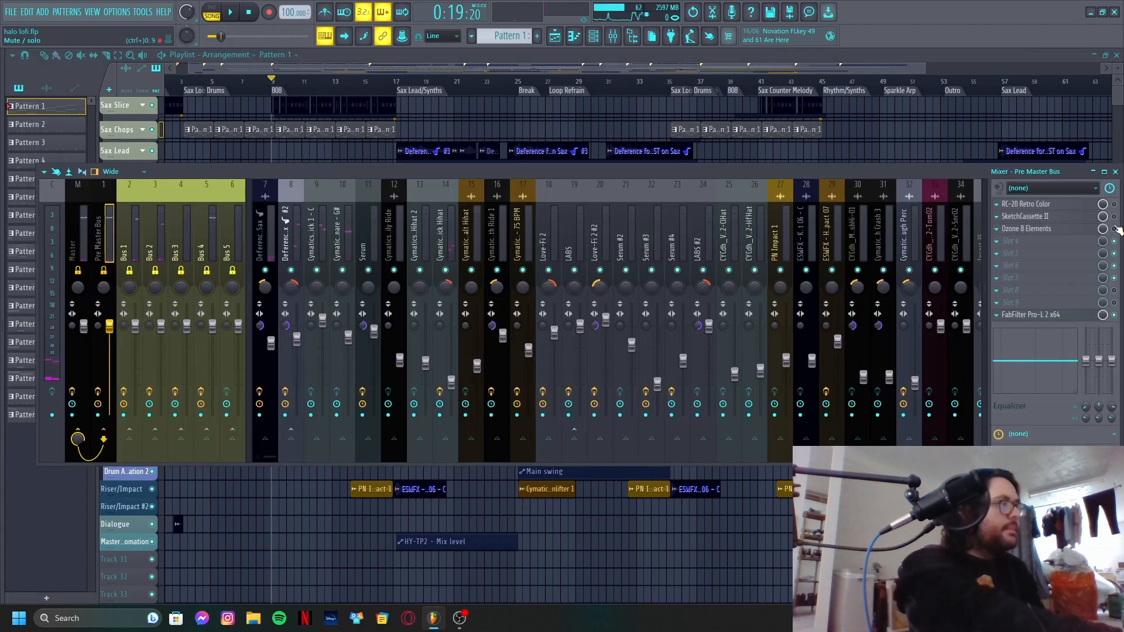
{"action": "key", "text": "space"}
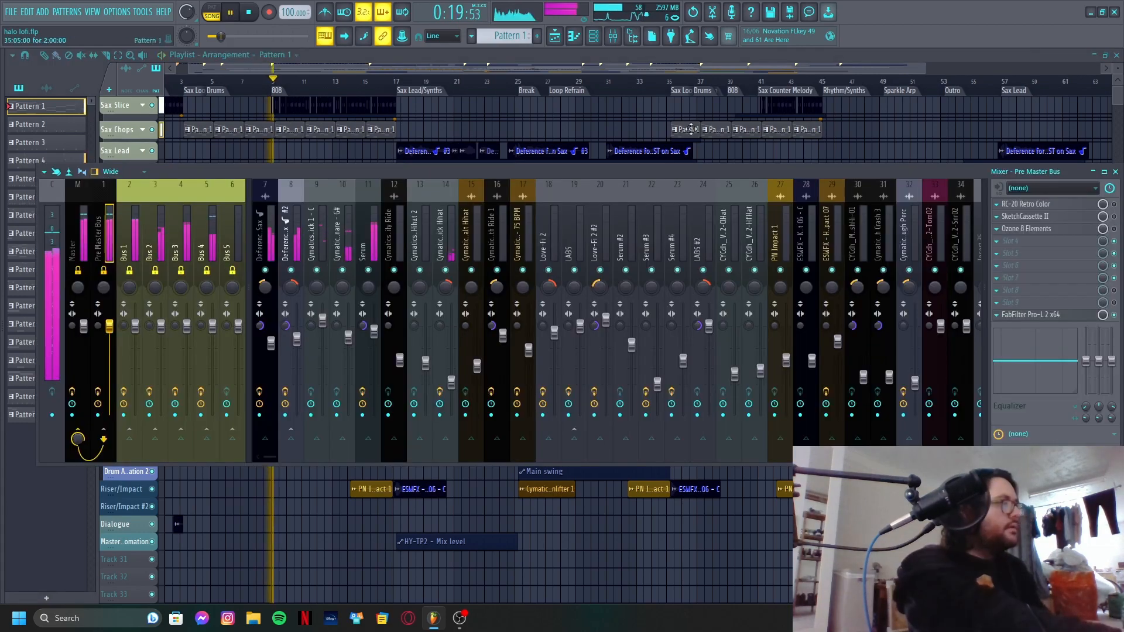
{"action": "key", "text": "F9"}
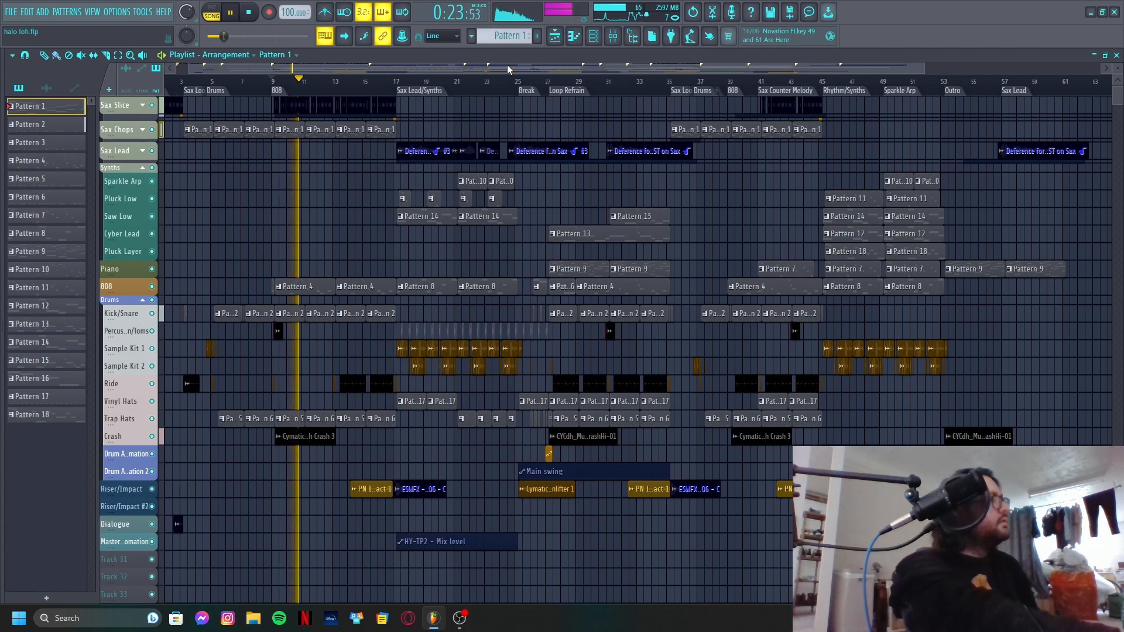
{"action": "key", "text": "space"}
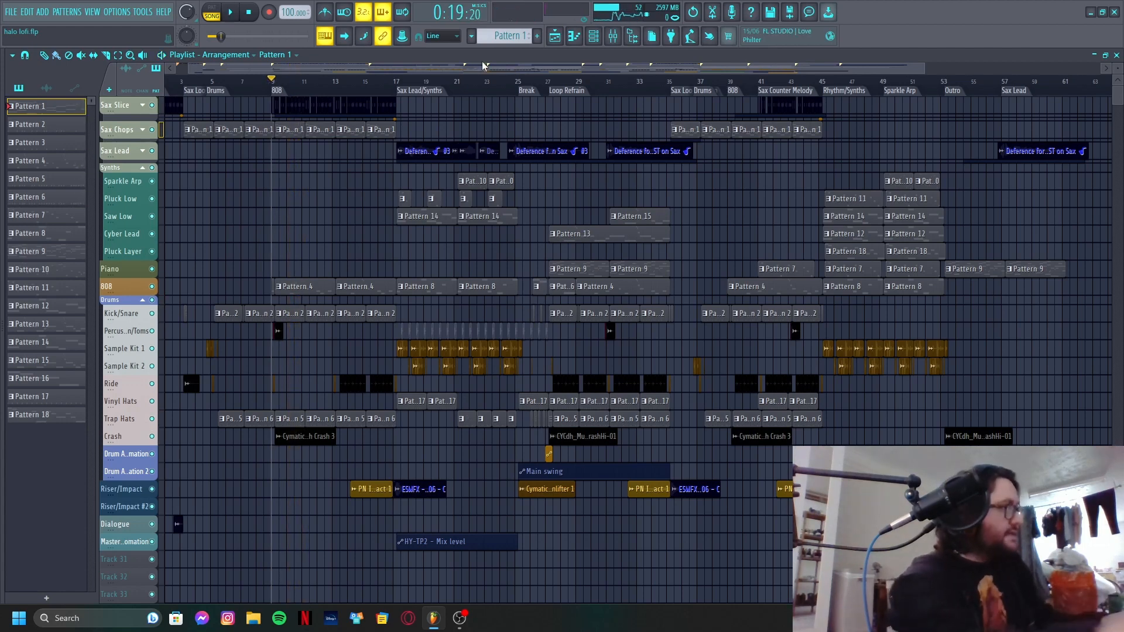
- Play the full mix from the Sax Lead/Synths marker
{"action": "left_click", "coordinate": [412, 94]}
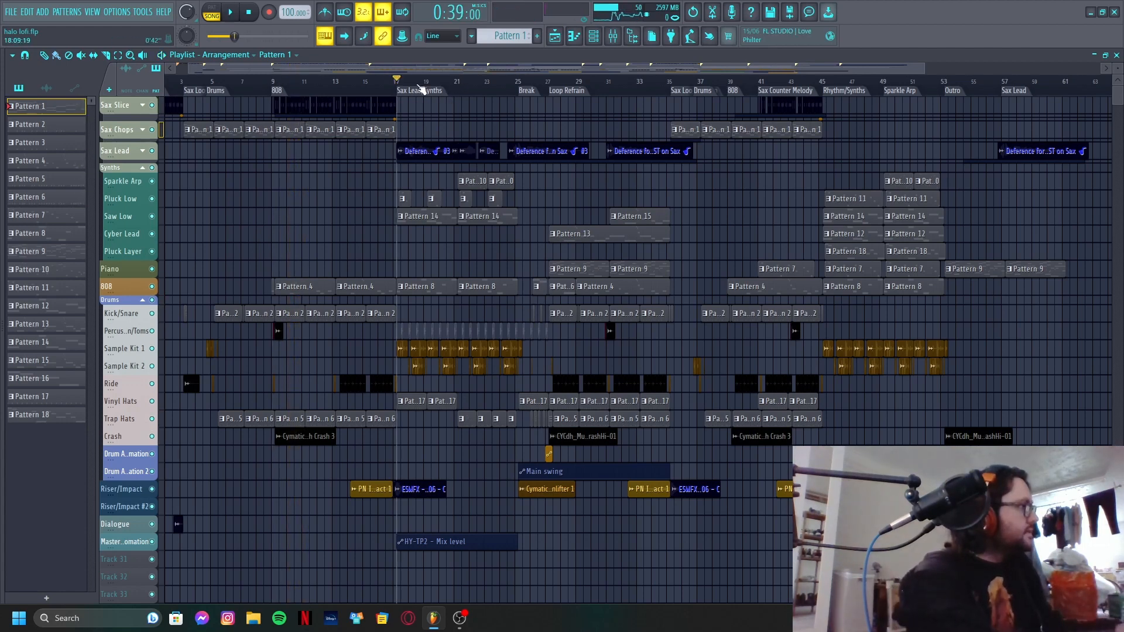
{"action": "left_click", "coordinate": [146, 13]}
{"action": "left_click", "coordinate": [312, 141]}
{"action": "key", "text": "space"}
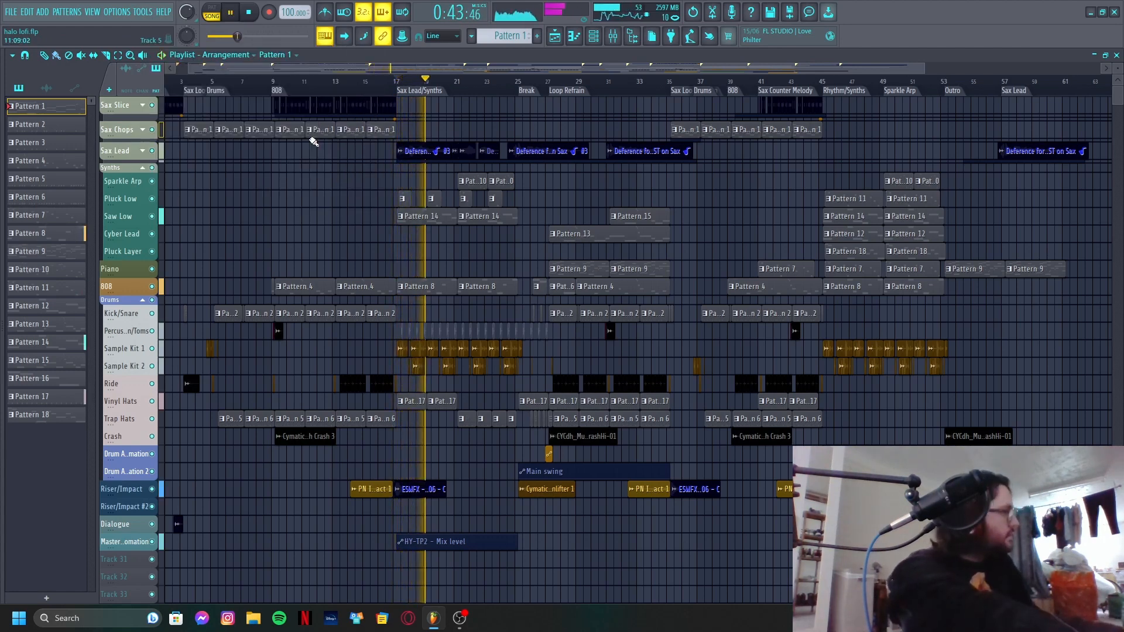
{"action": "key", "text": "space"}
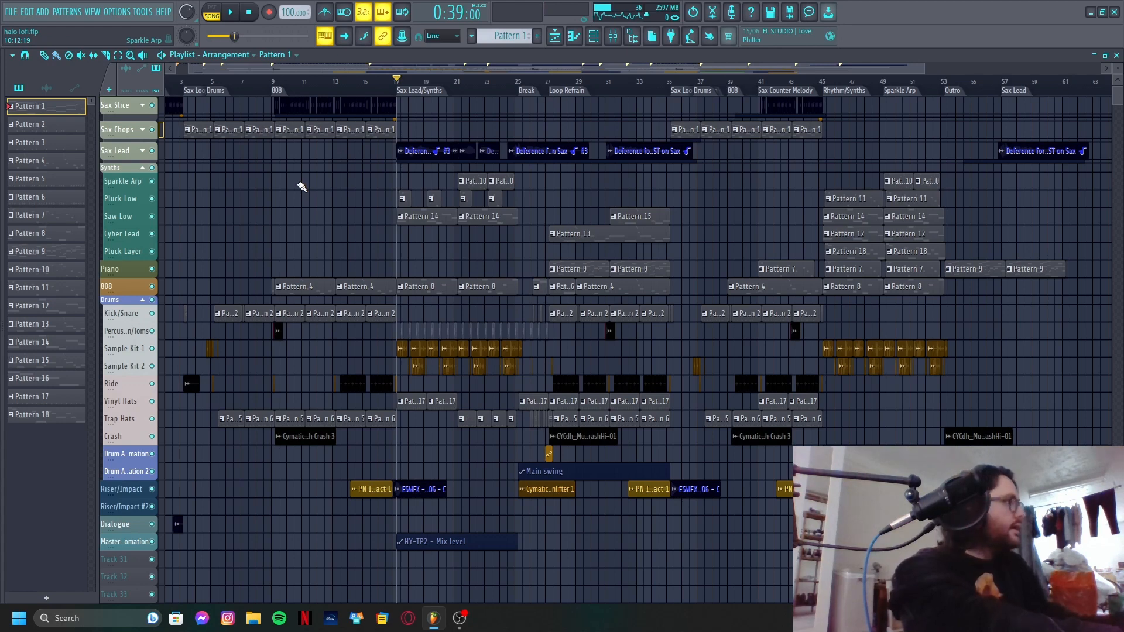
- Open the mixer and play the drum tracks on their own from the 808 marker
{"action": "left_click", "coordinate": [530, 93]}
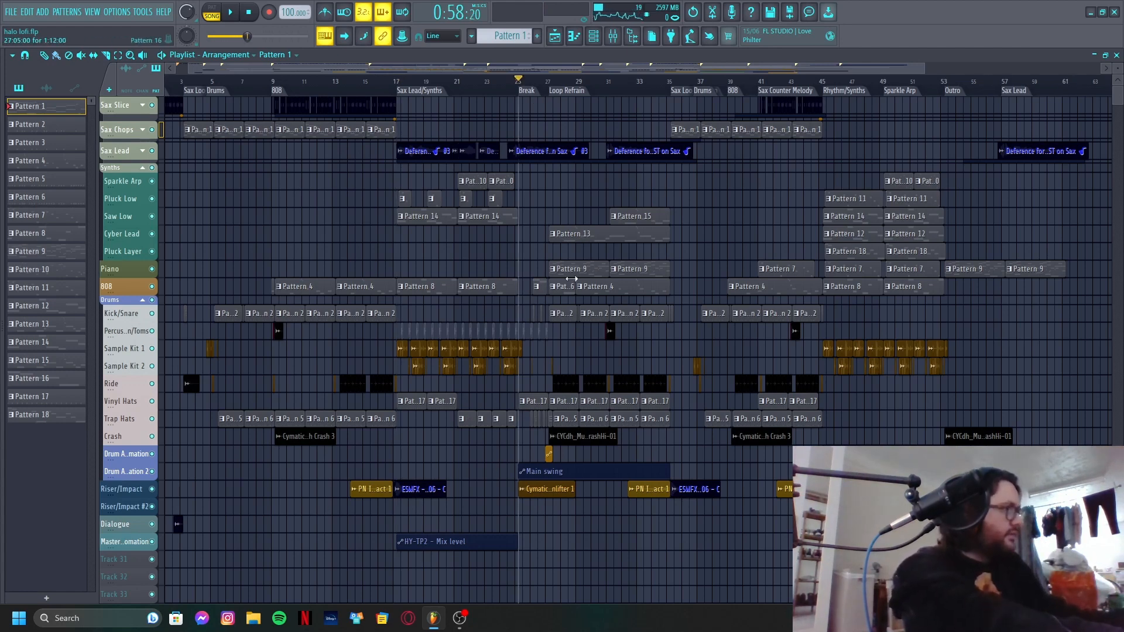
{"action": "left_click", "coordinate": [613, 36]}
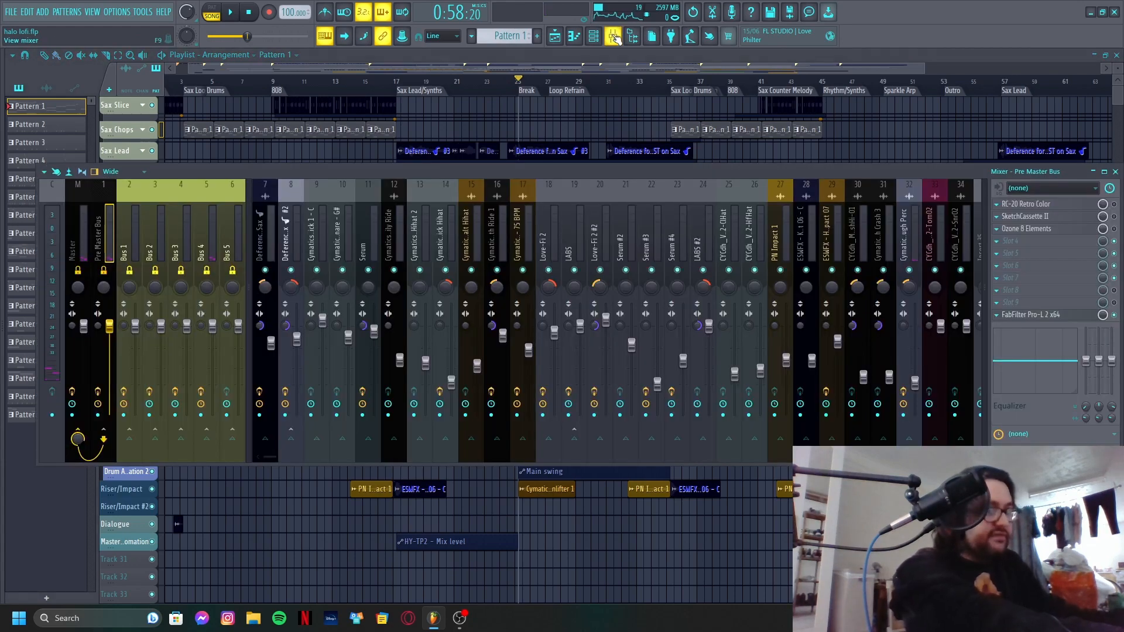
{"action": "left_click", "coordinate": [264, 230]}
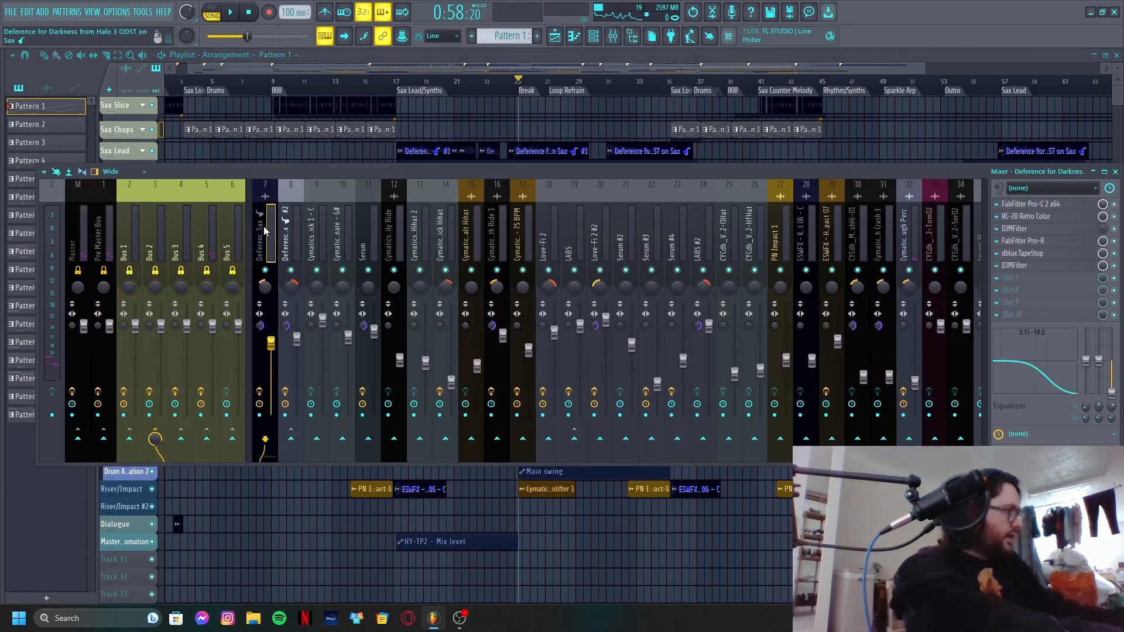
{"action": "right_click", "coordinate": [206, 271]}
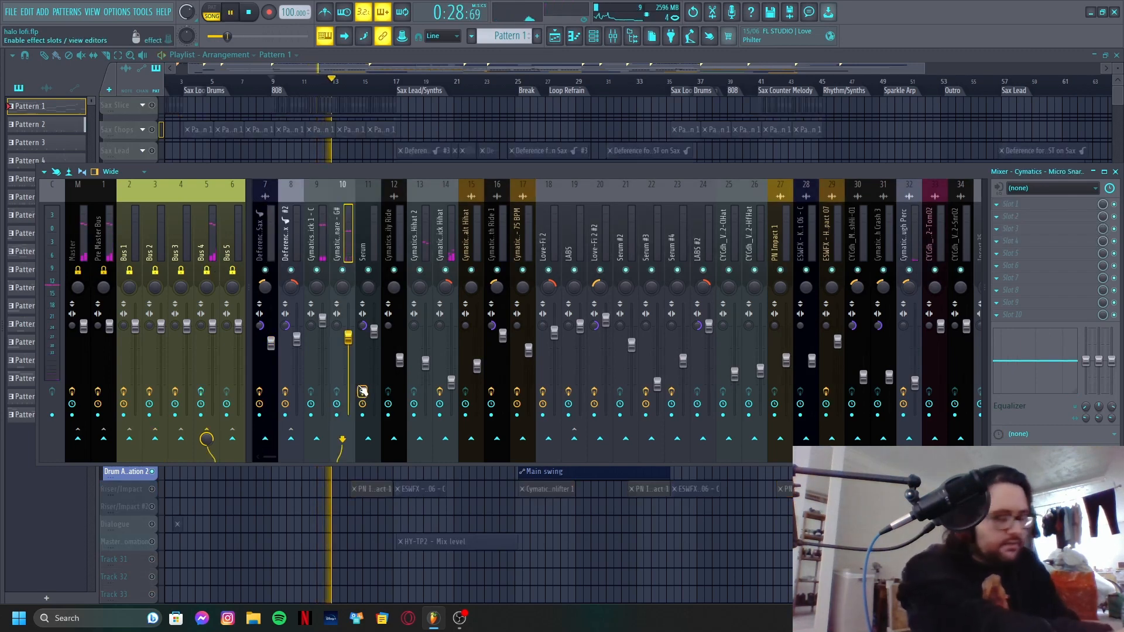
{"action": "key", "text": "space"}
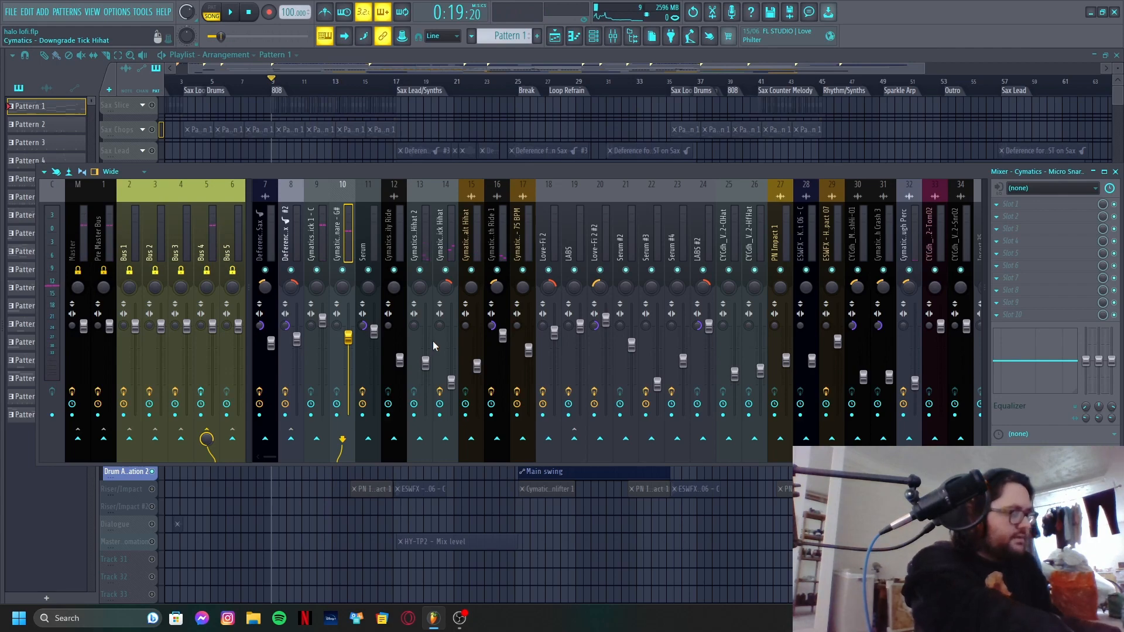
- Bypass RC-20 Retro Color and SketchCassette II on Bus 4 and examine the SweetDrums controls
{"action": "left_click", "coordinate": [206, 246]}
{"action": "left_click", "coordinate": [1033, 205]}
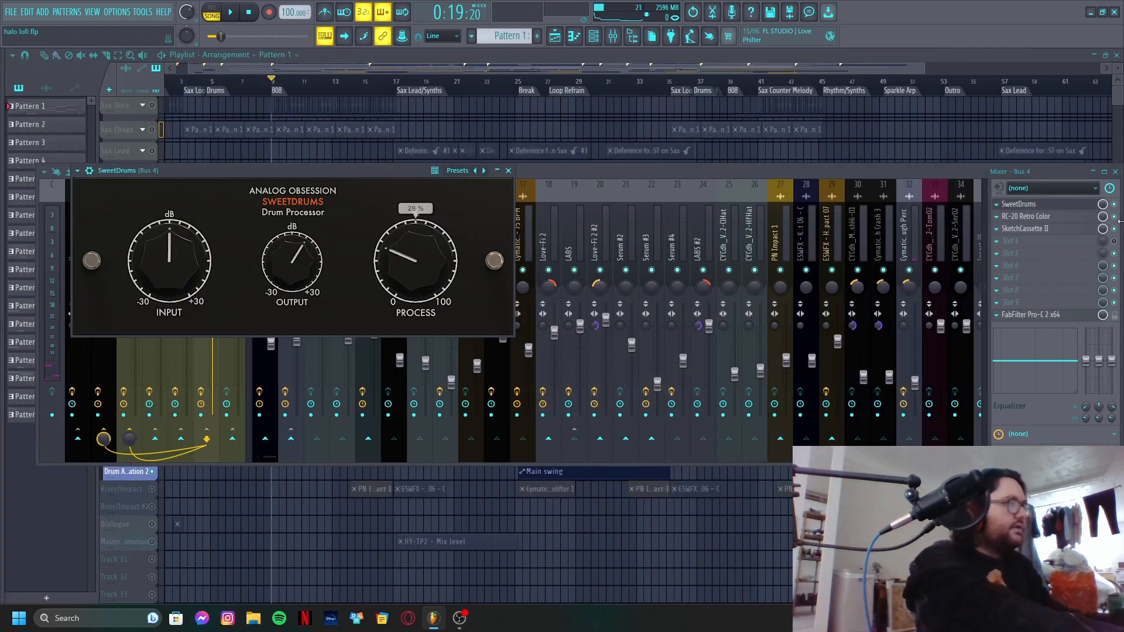
{"action": "left_click", "coordinate": [1115, 229]}
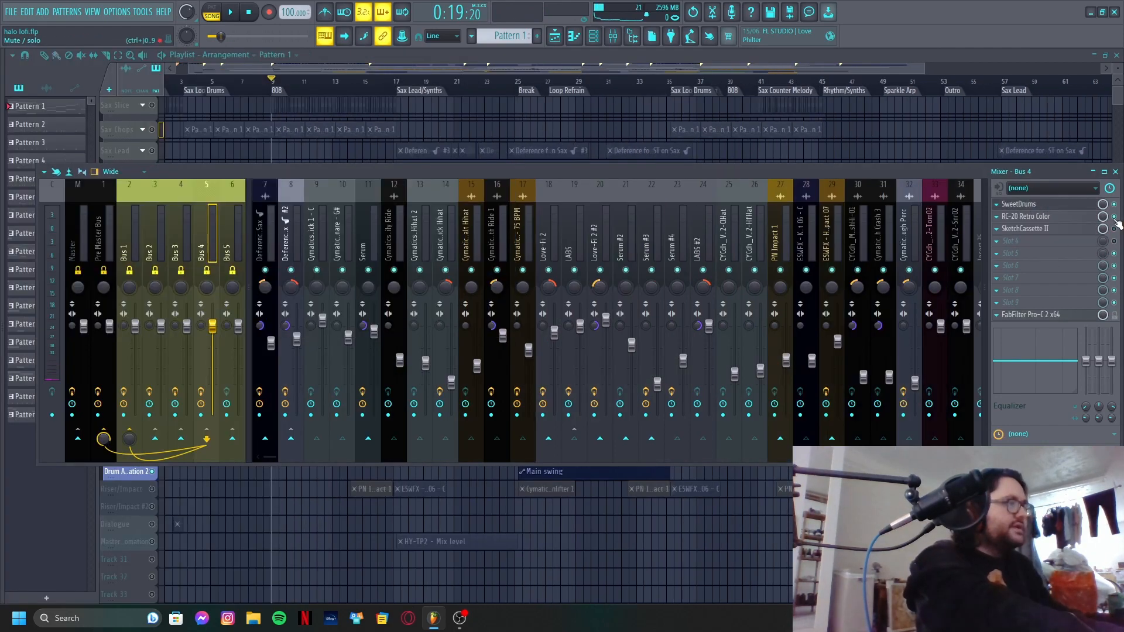
{"action": "left_click", "coordinate": [1046, 207]}
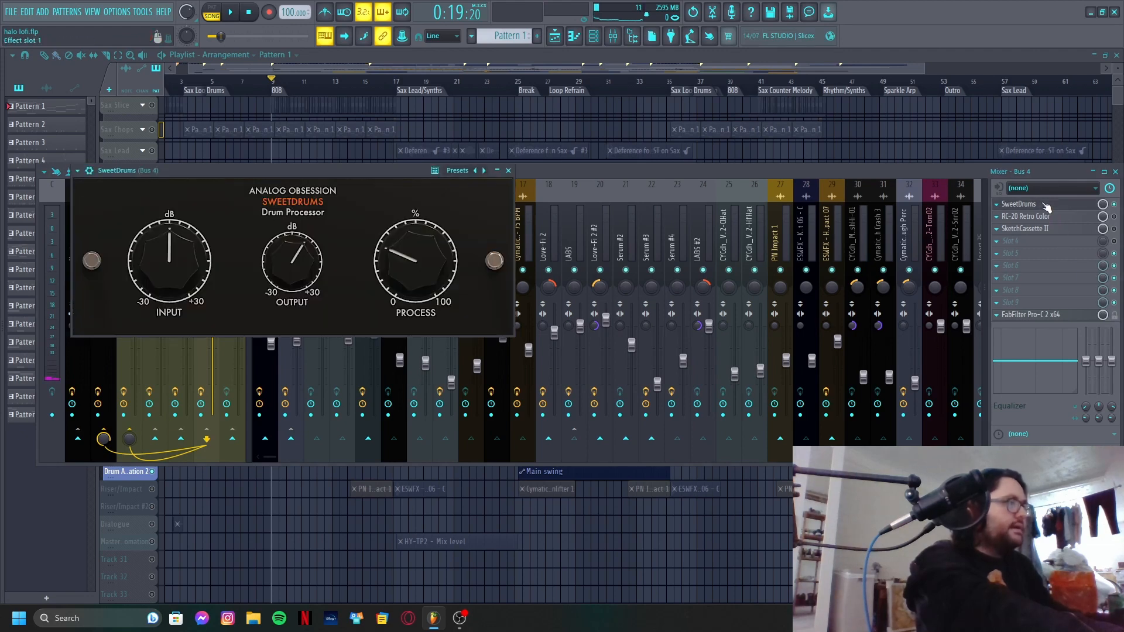
{"action": "mouse_move", "coordinate": [392, 225]}
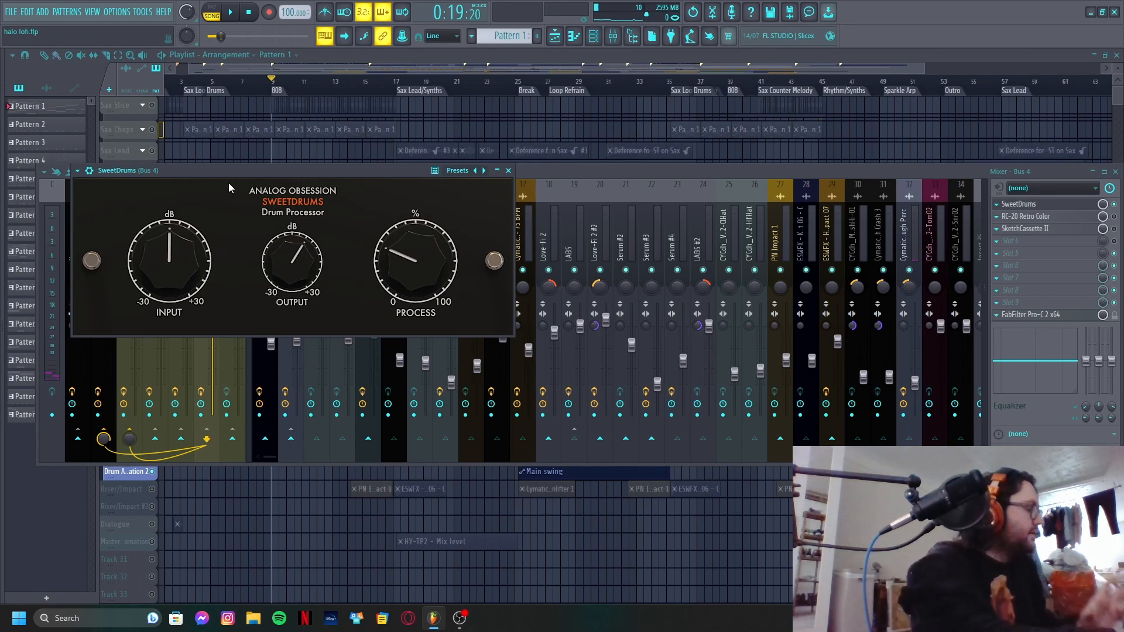
{"action": "mouse_move", "coordinate": [314, 271]}
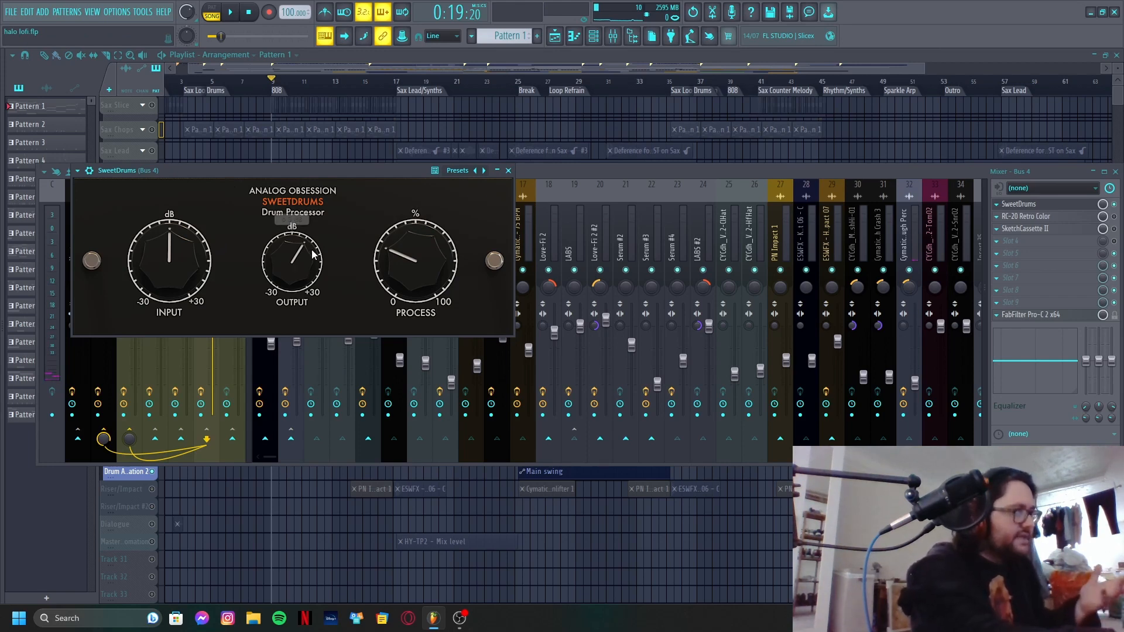
- Play the drums from the 808 marker to compare Bus 4 with SweetDrums bypassed and enabled
{"action": "left_click", "coordinate": [1115, 204]}
{"action": "key", "text": "space"}
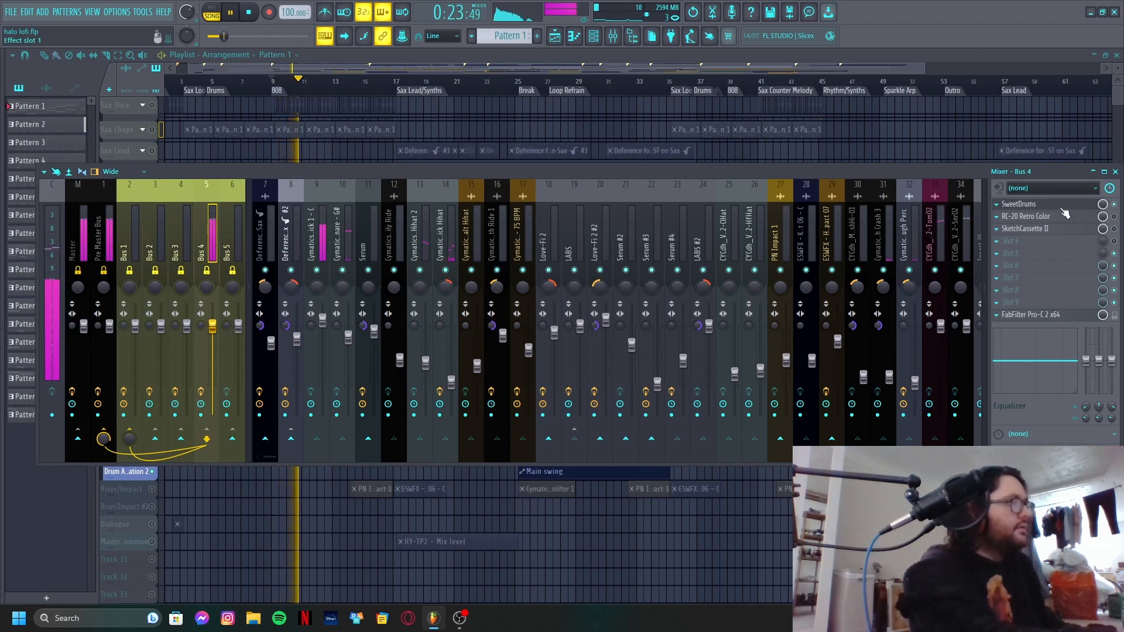
{"action": "left_click", "coordinate": [1022, 204]}
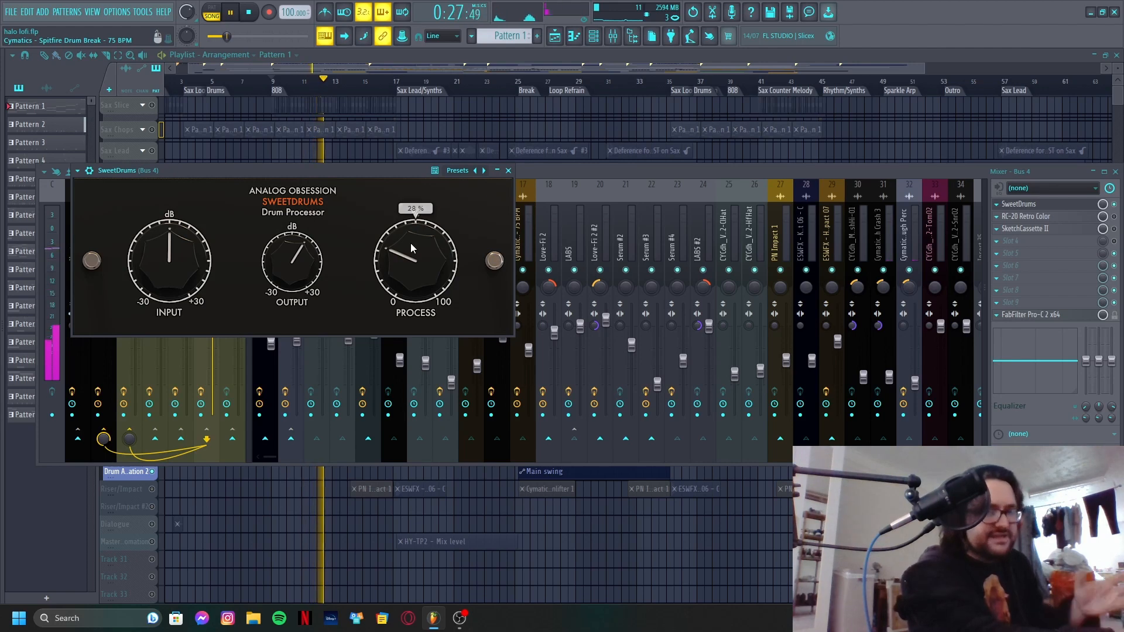
{"action": "key", "text": "space"}
{"action": "left_click", "coordinate": [508, 171]}
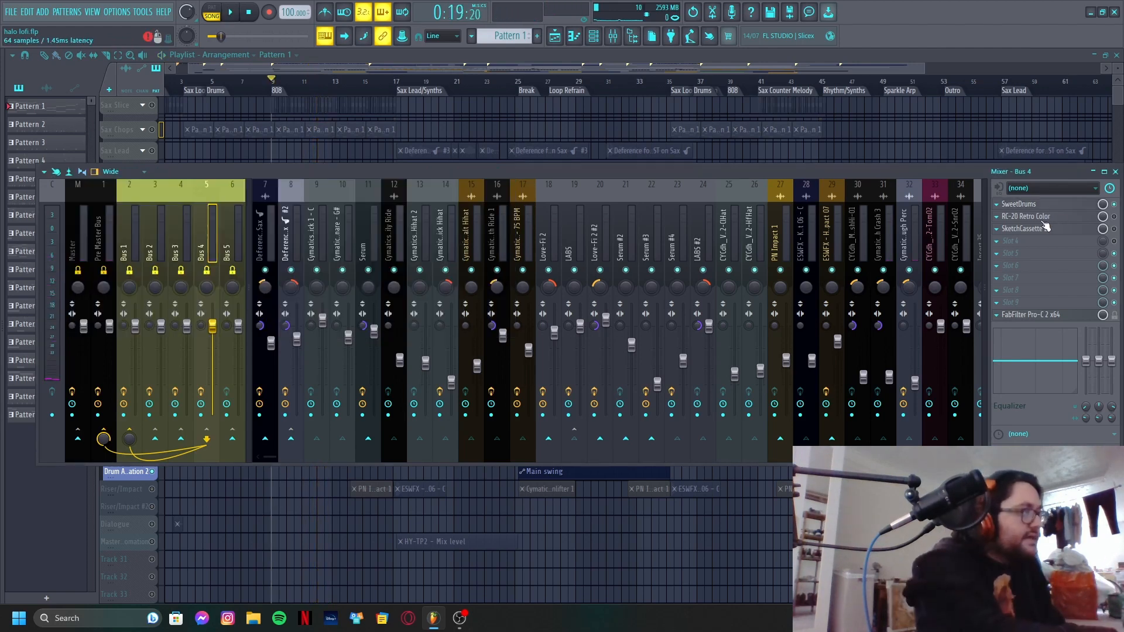
- Play the drums with RC-20 Retro Color's Magnitude on Bus 4 at its minimum and back at 100%
{"action": "left_click", "coordinate": [1031, 216]}
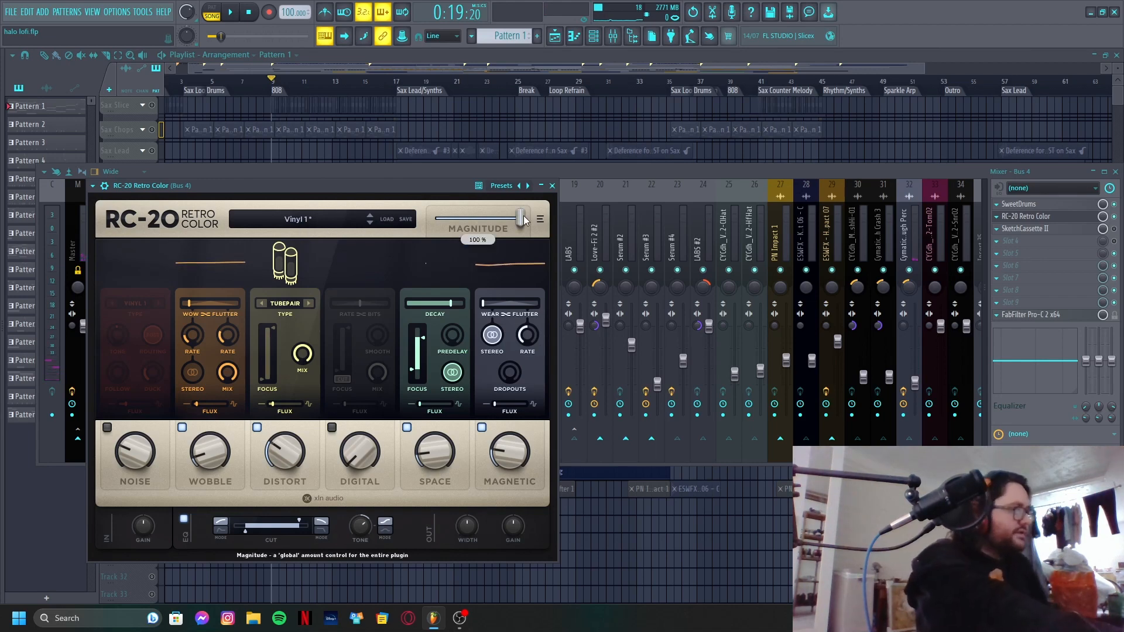
{"action": "left_click_drag", "start_coordinate": [520, 219], "coordinate": [451, 222]}
{"action": "key", "text": "space"}
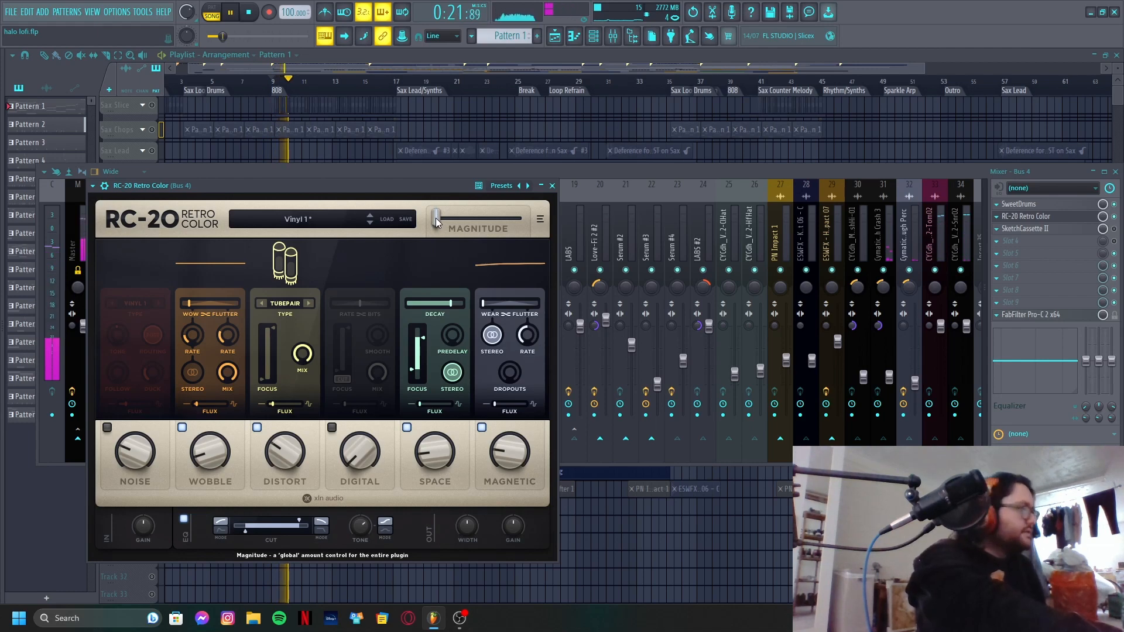
{"action": "left_click_drag", "start_coordinate": [436, 219], "coordinate": [561, 218]}
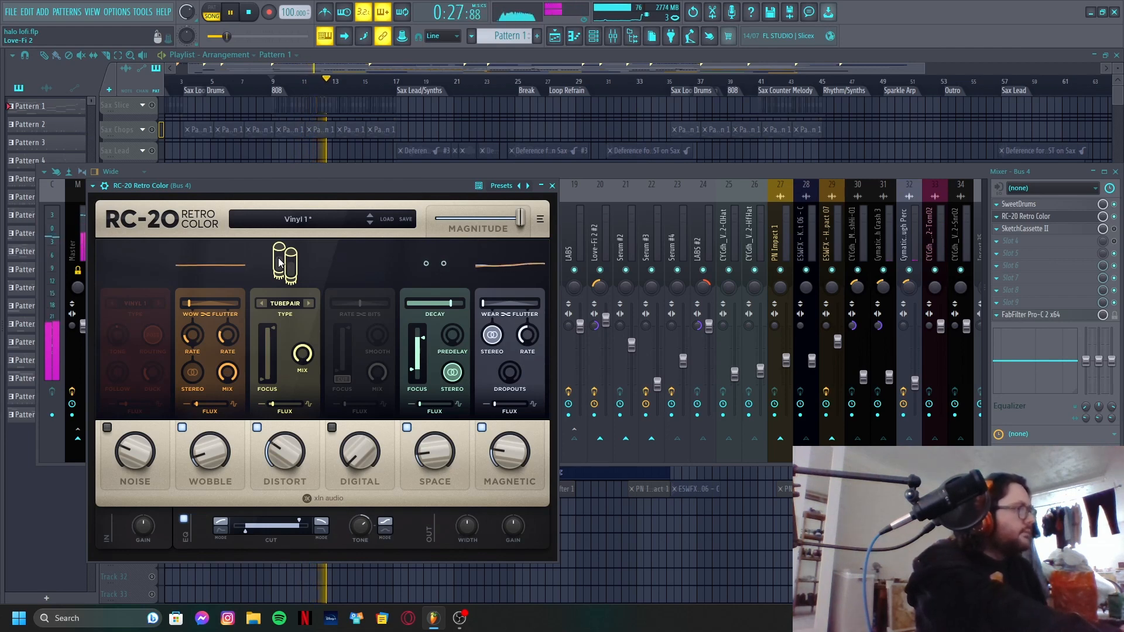
{"action": "key", "text": "space"}
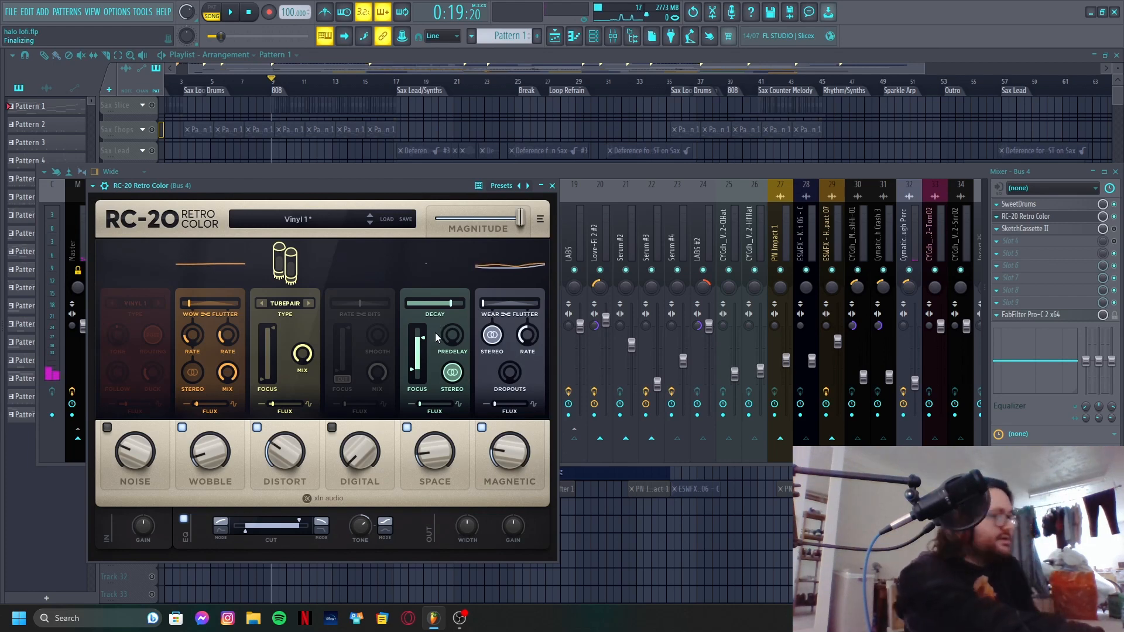
{"action": "left_click", "coordinate": [552, 186]}
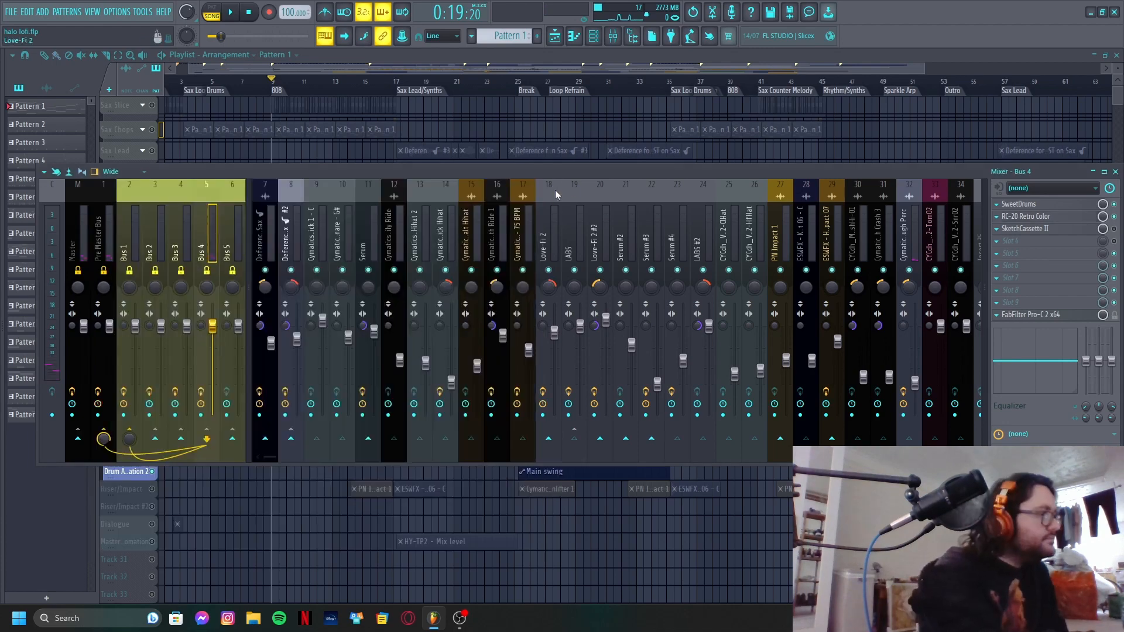
- Review SketchCassette II on Bus 4, enable it, and play the drums from the 808 marker
{"action": "left_click", "coordinate": [1064, 232]}
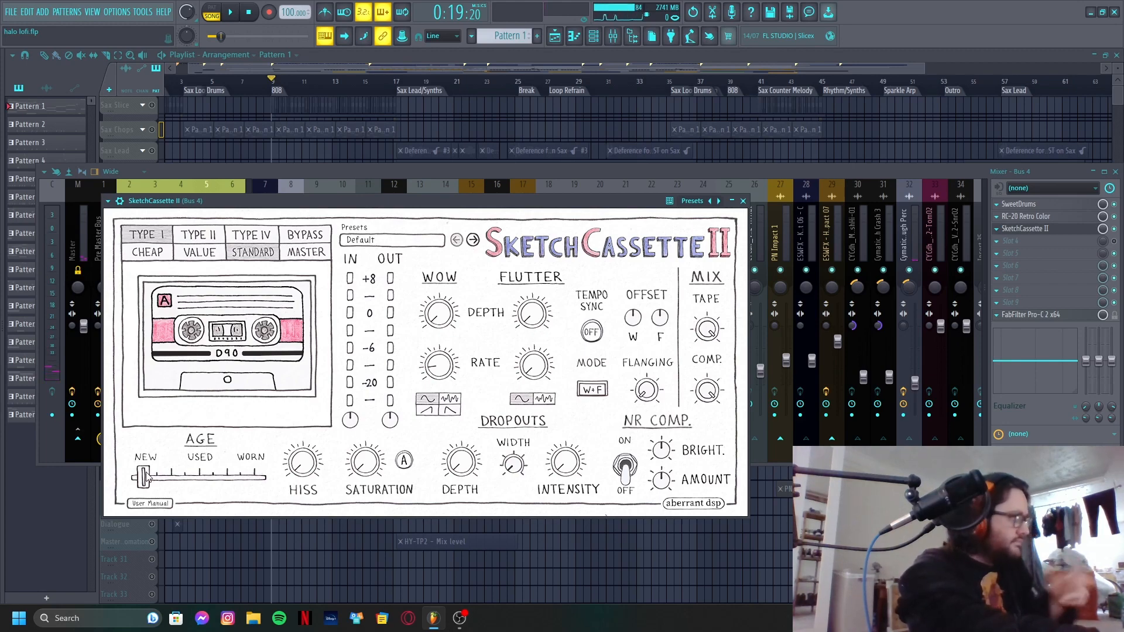
{"action": "left_click", "coordinate": [1118, 233]}
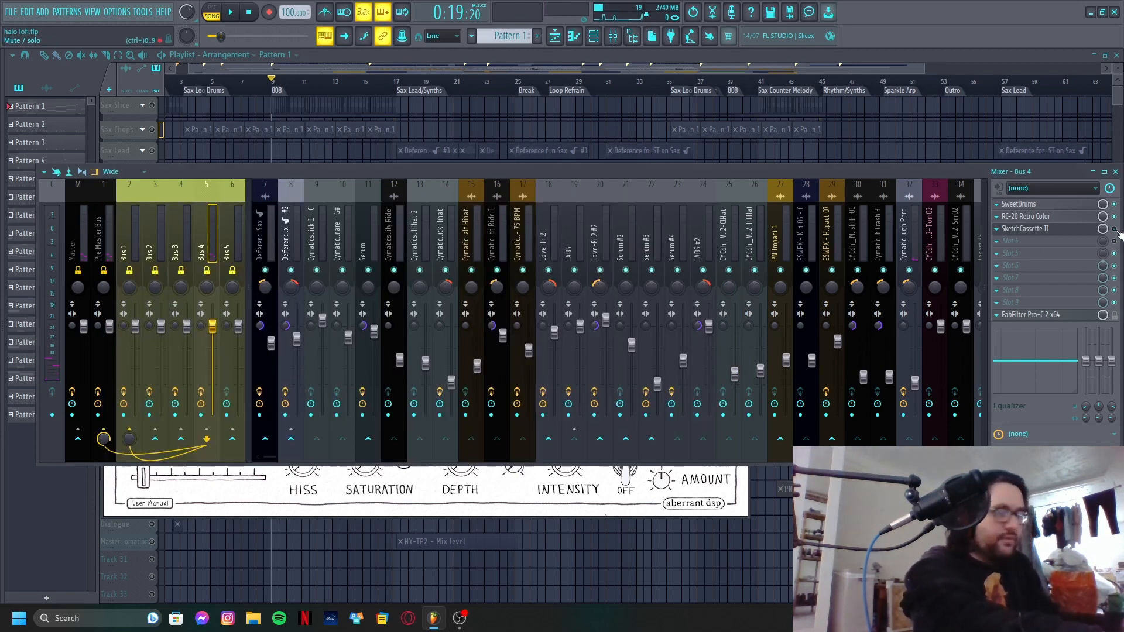
{"action": "key", "text": "space"}
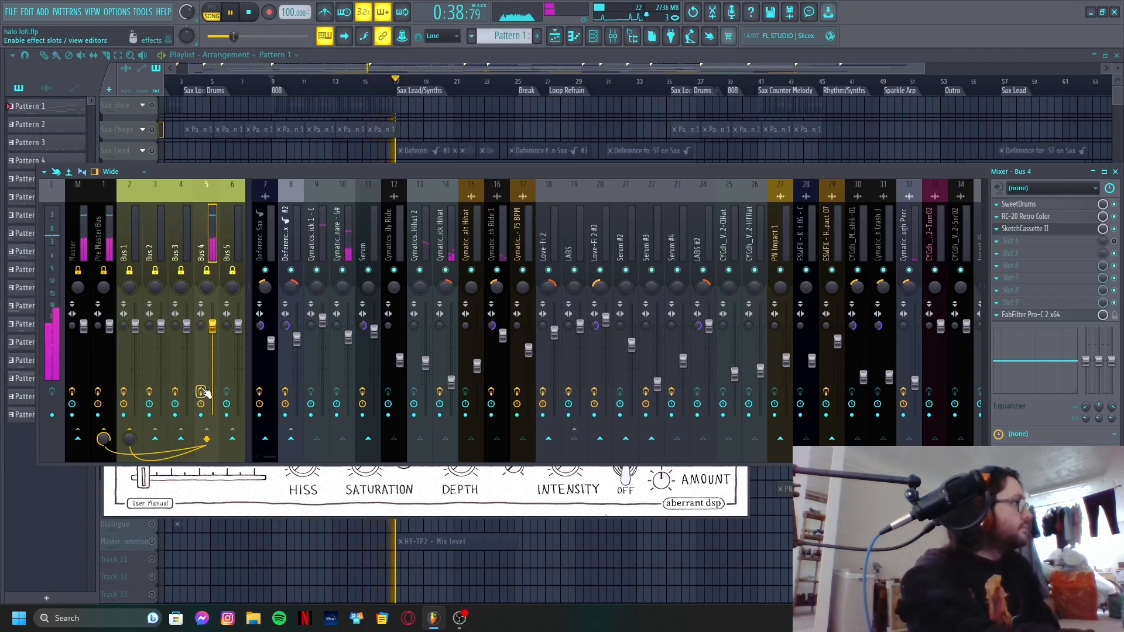
{"action": "key", "text": "space"}
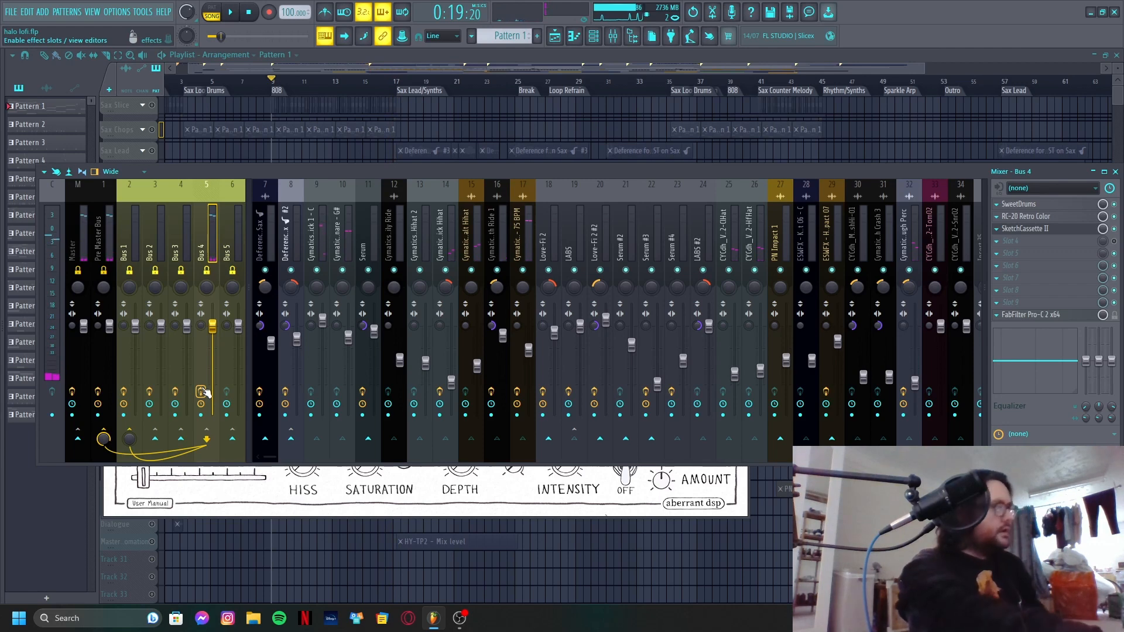
{"action": "left_click", "coordinate": [260, 504]}
{"action": "left_click", "coordinate": [745, 212]}
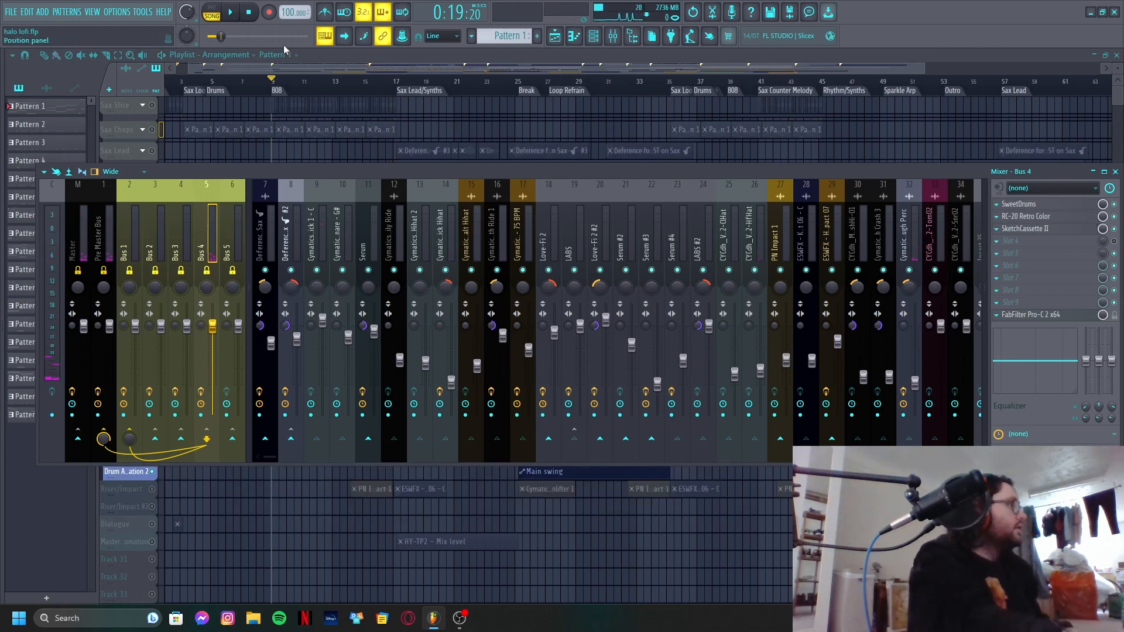
- Examine the effect chains of the two Deference for Darkness sax mixer tracks
{"action": "key", "text": "Left"}
{"action": "key", "text": "Left"}
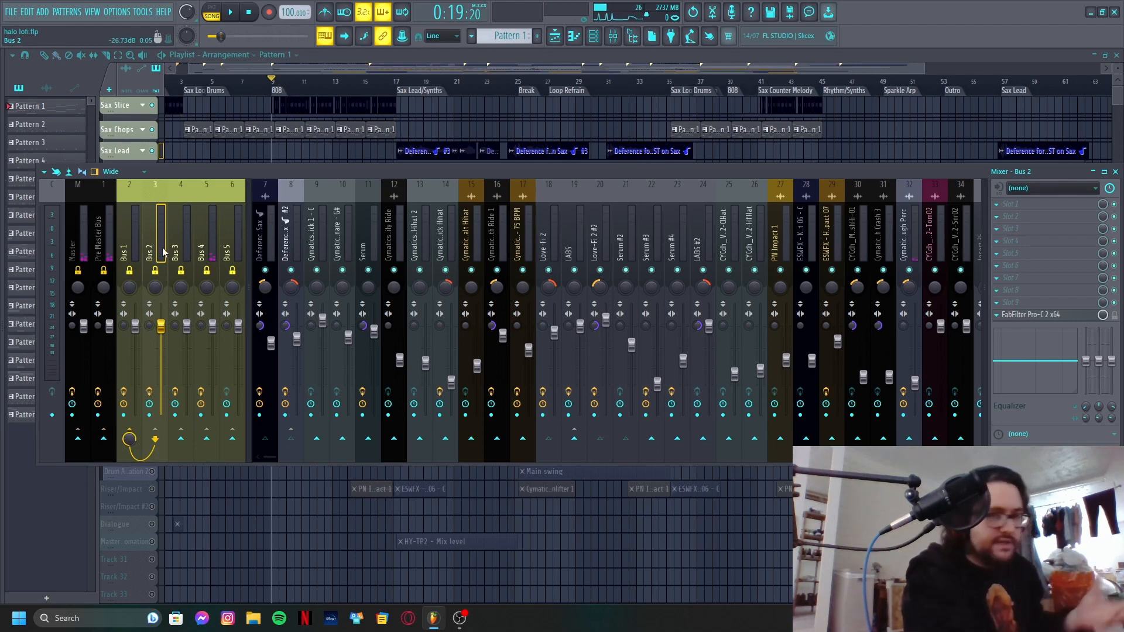
{"action": "left_click", "coordinate": [261, 244]}
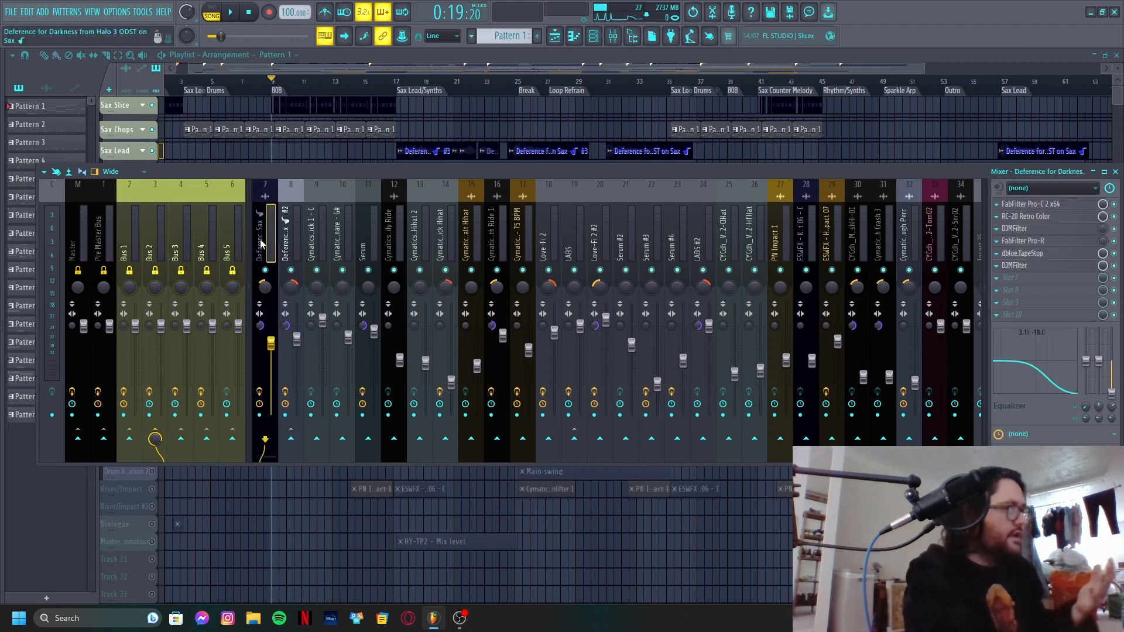
{"action": "left_click", "coordinate": [287, 235]}
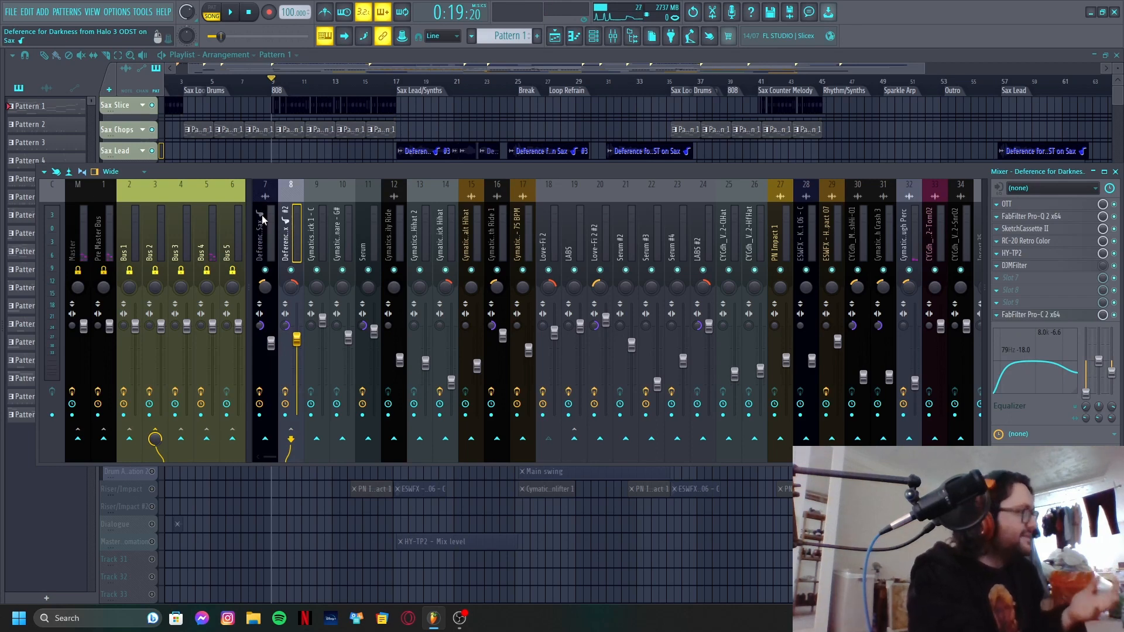
{"action": "left_click", "coordinate": [264, 219]}
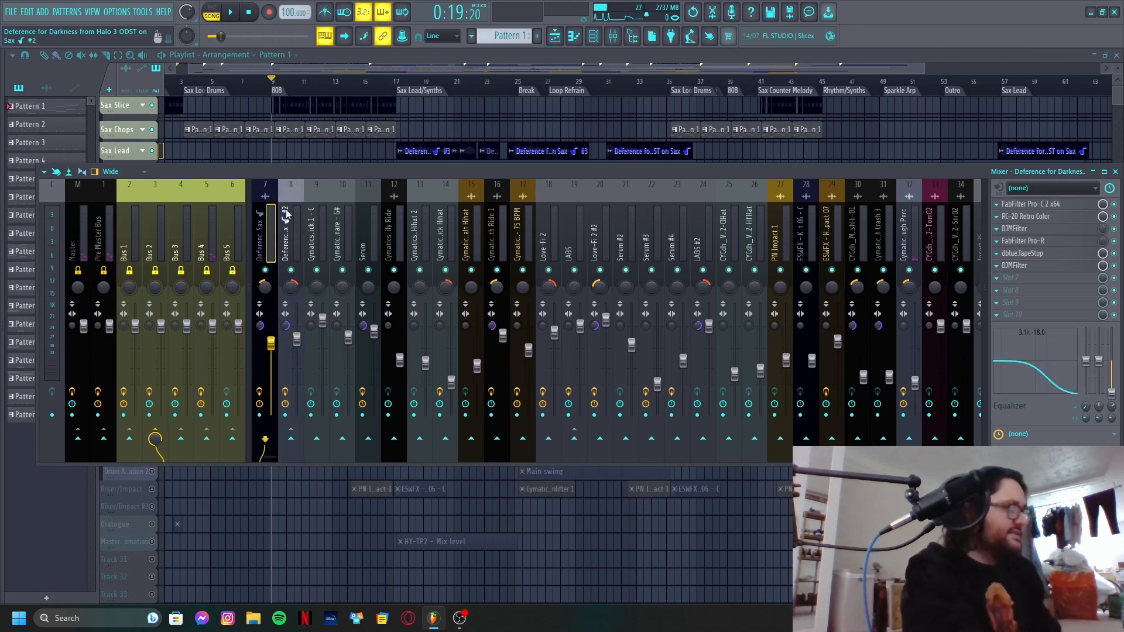
- Mute the second sax mixer track and play the first one from the 808 marker
{"action": "left_click", "coordinate": [291, 270]}
{"action": "key", "text": "space"}
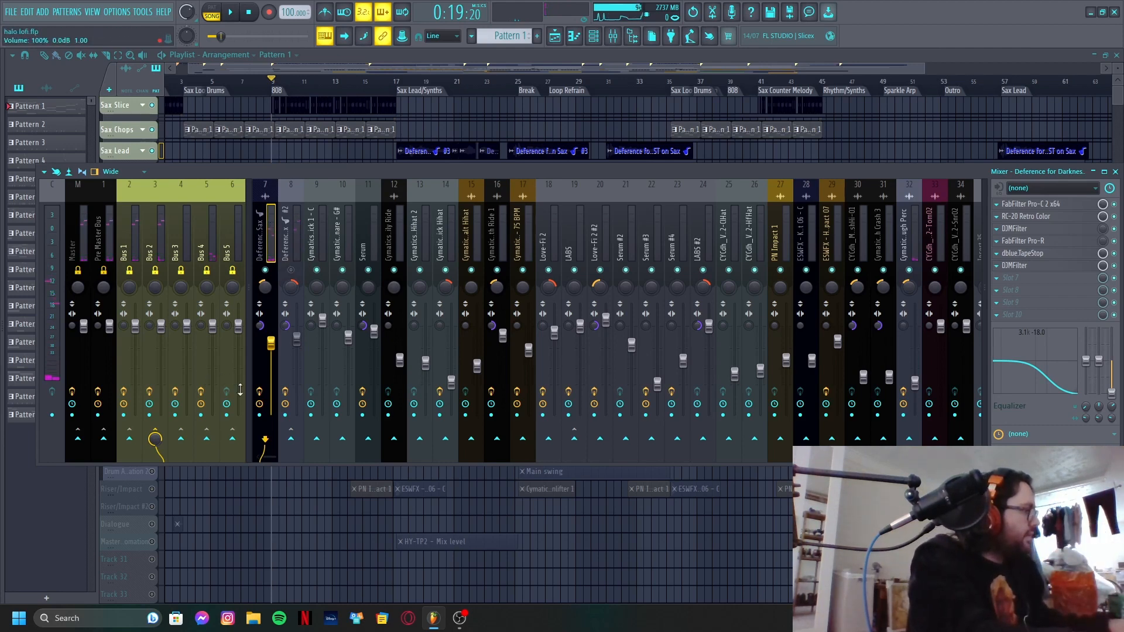
{"action": "key", "text": "space"}
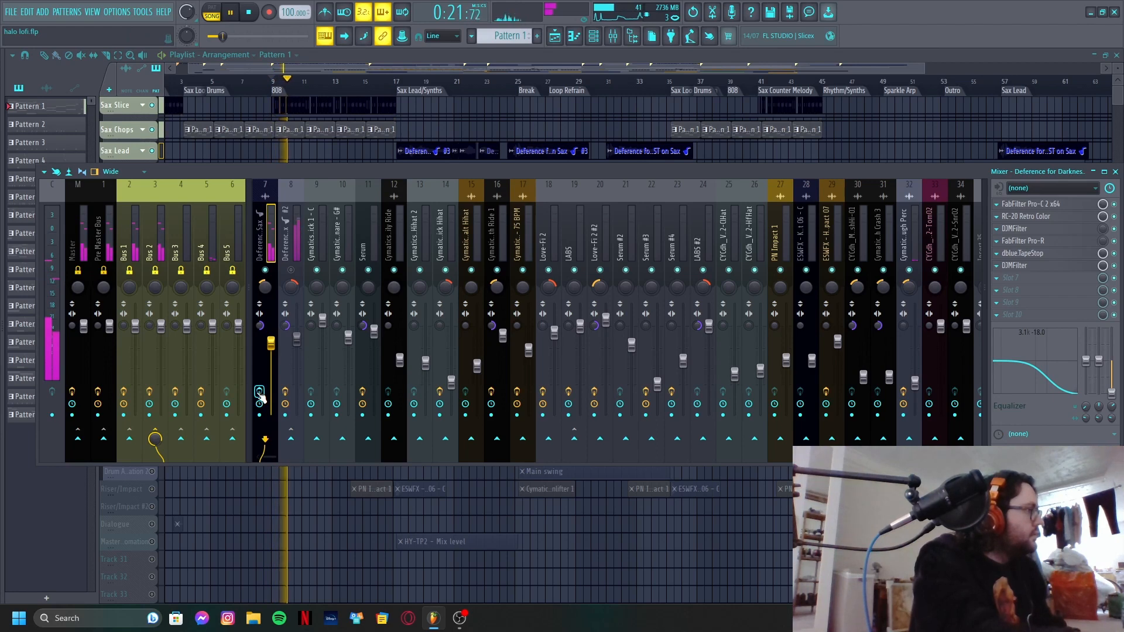
{"action": "key", "text": "space"}
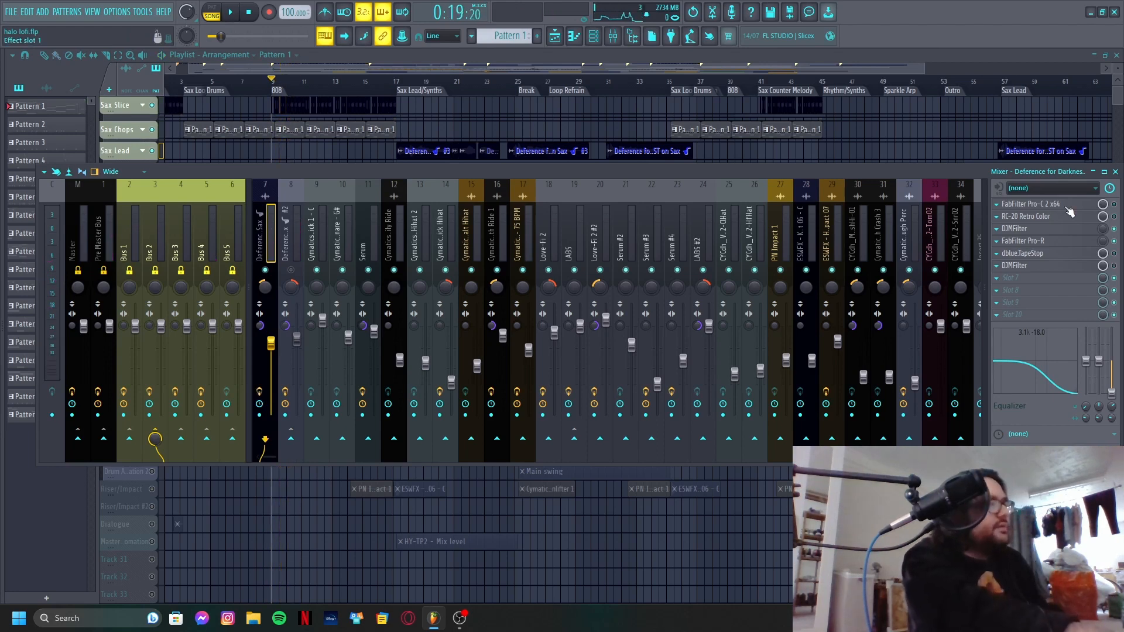
- Open FabFilter Pro-C 2 on the first sax mixer track and play the sax to check its compression
{"action": "left_click", "coordinate": [1068, 209]}
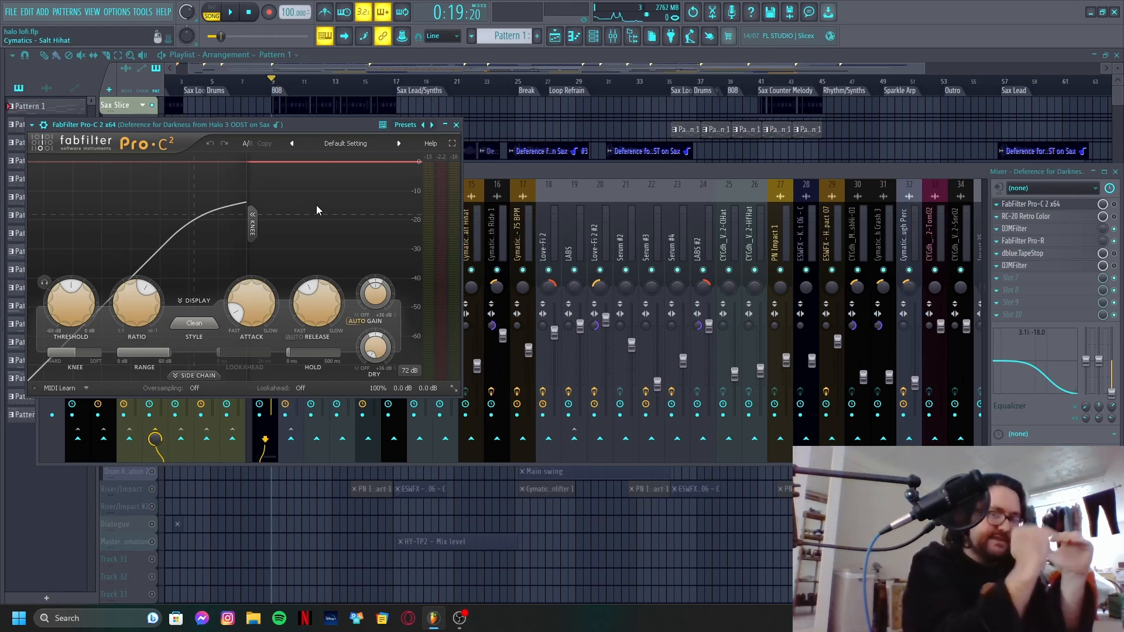
{"action": "left_click", "coordinate": [1116, 206]}
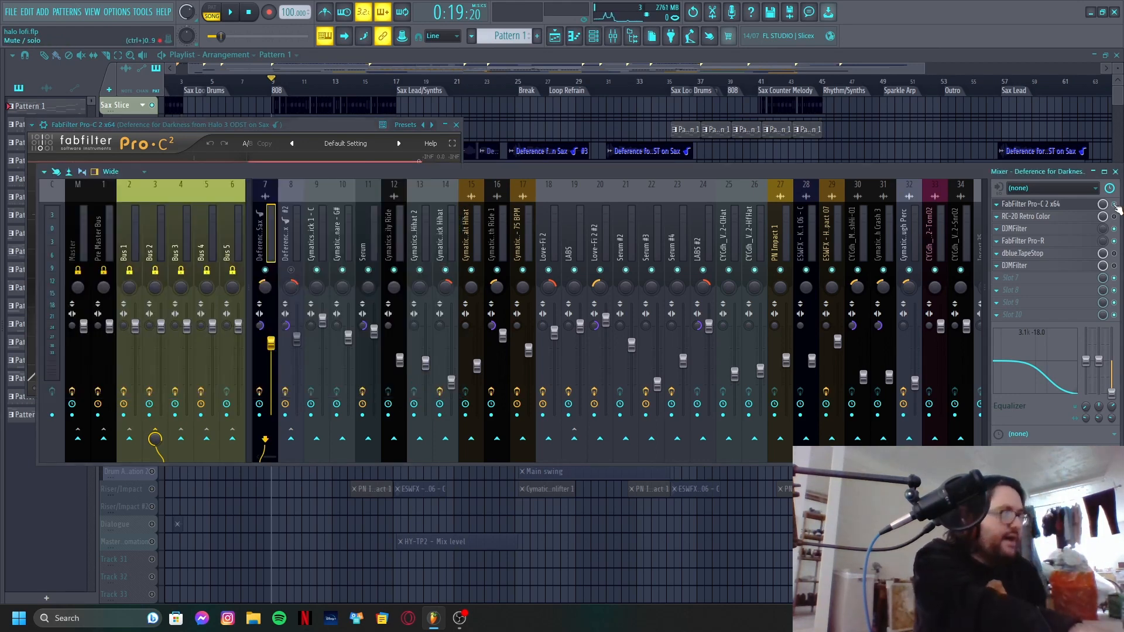
{"action": "key", "text": "space"}
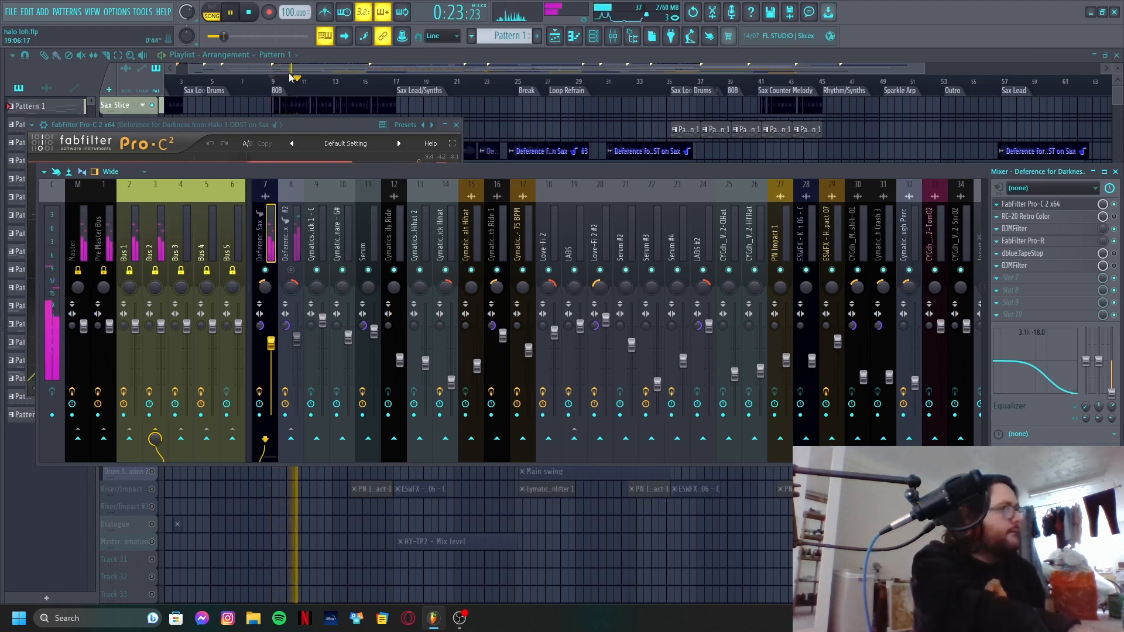
{"action": "left_click", "coordinate": [304, 133]}
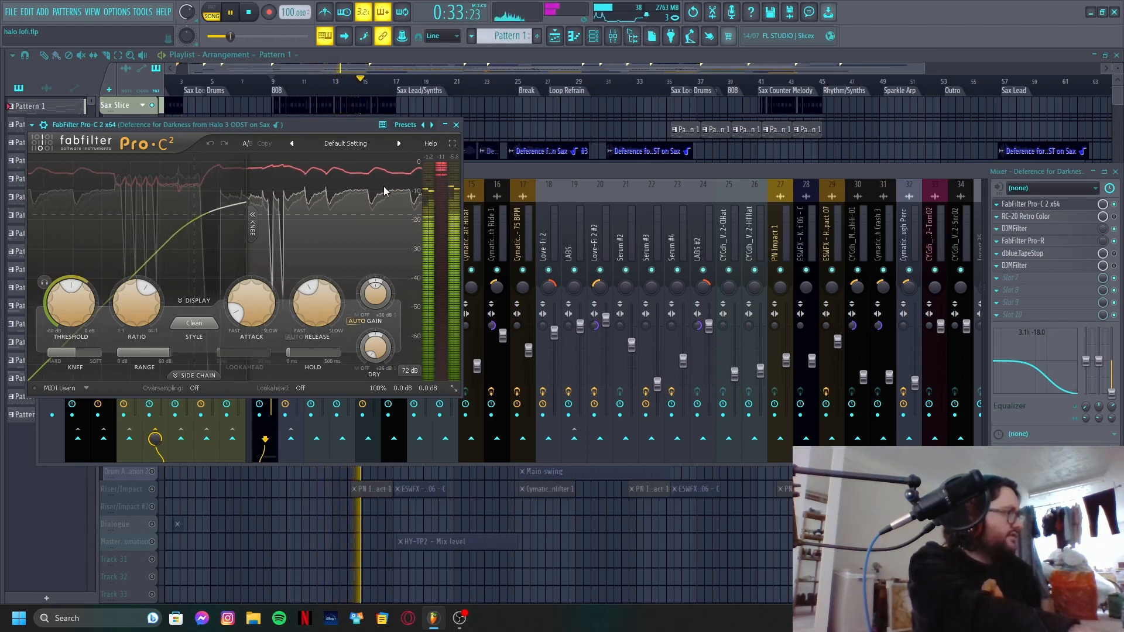
{"action": "key", "text": "space"}
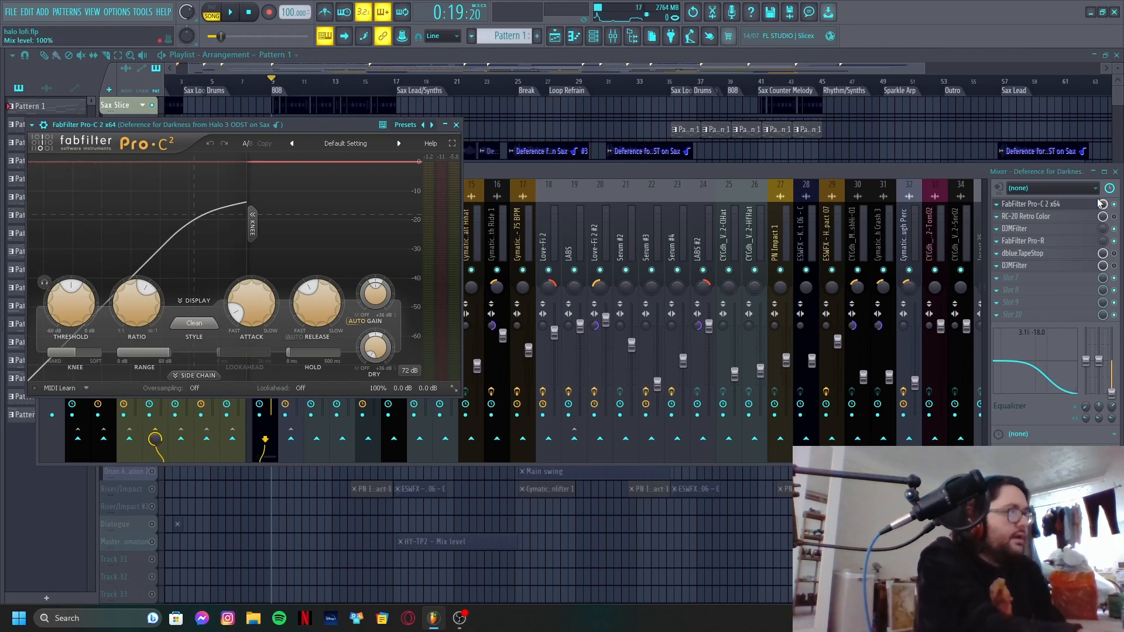
- Enable RC-20 Retro Color on the first sax mixer track, open it, and play the sax from the 808 marker
{"action": "left_click", "coordinate": [1115, 217]}
{"action": "left_click", "coordinate": [1069, 218]}
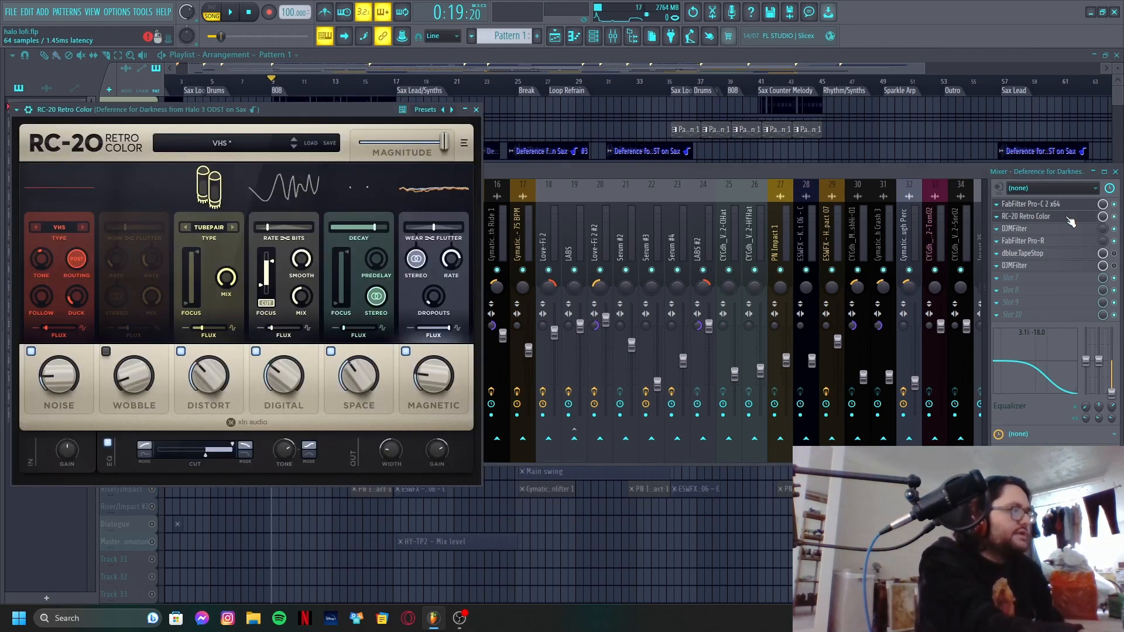
{"action": "left_click", "coordinate": [1115, 217]}
{"action": "key", "text": "space"}
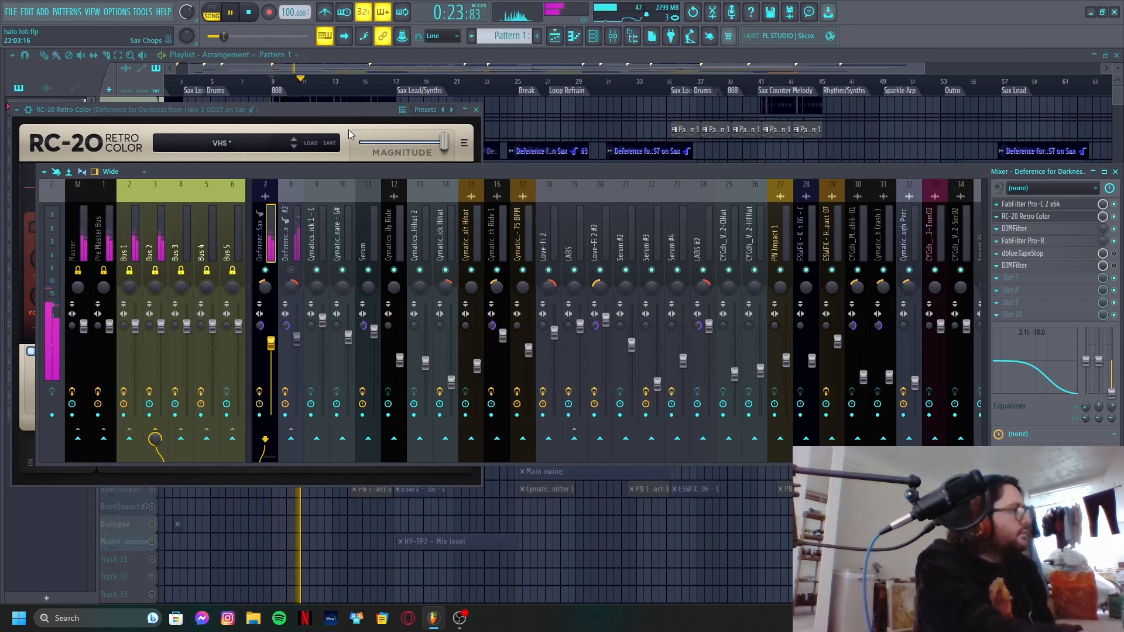
{"action": "left_click", "coordinate": [298, 106]}
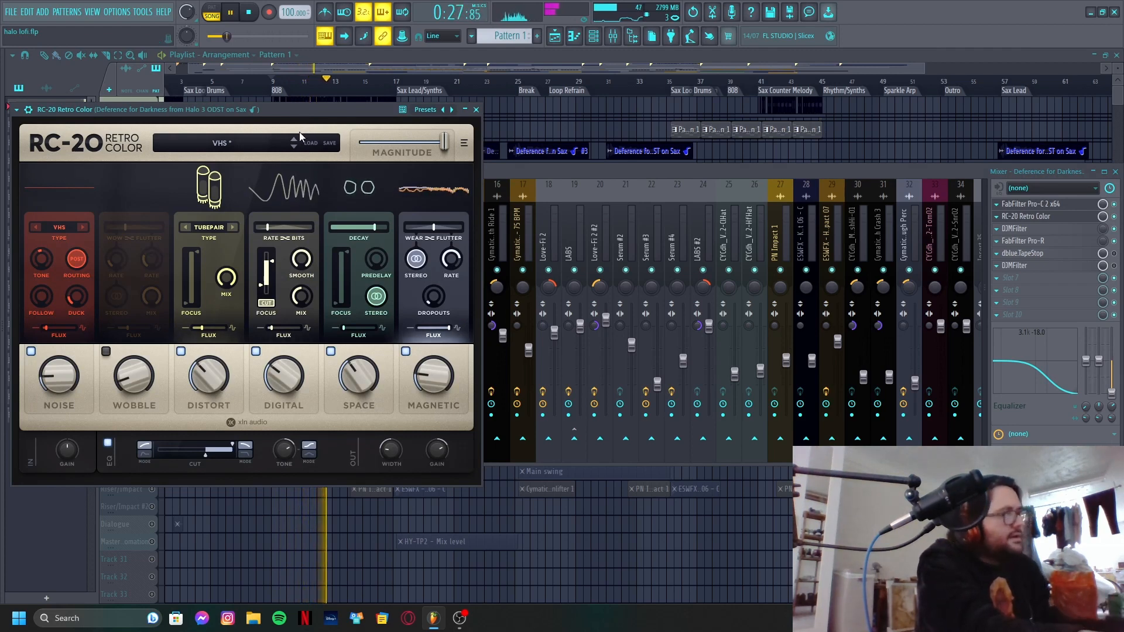
{"action": "key", "text": "space"}
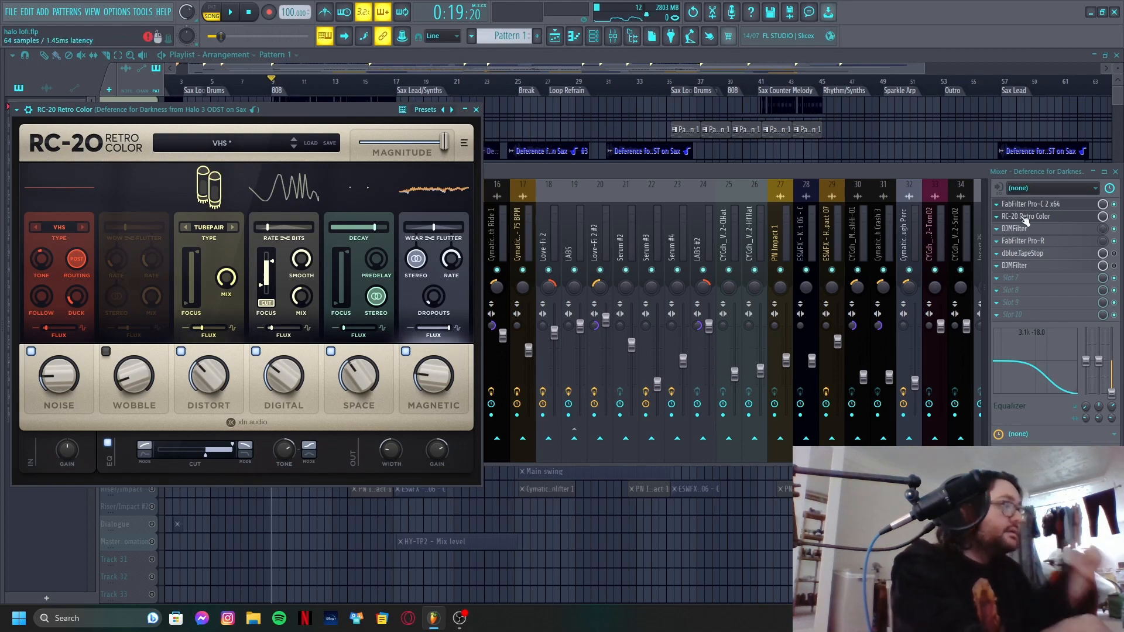
{"action": "left_click", "coordinate": [477, 110]}
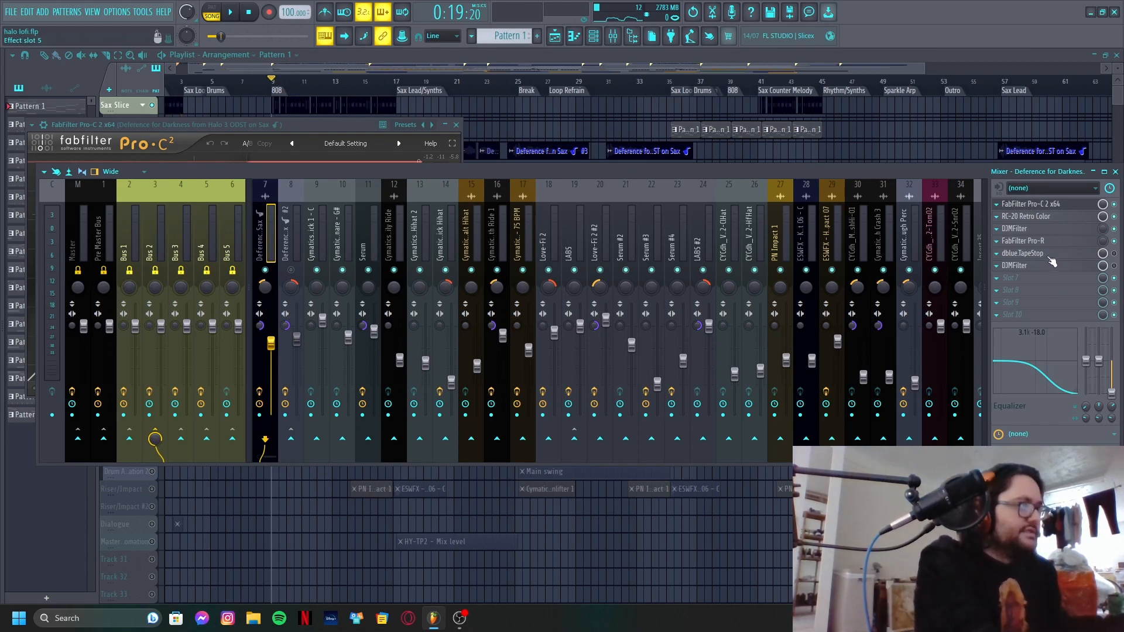
- Replay the sax briefly and enable dblue TapeStop on the first sax mixer track
{"action": "key", "text": "space"}
{"action": "key", "text": "space"}
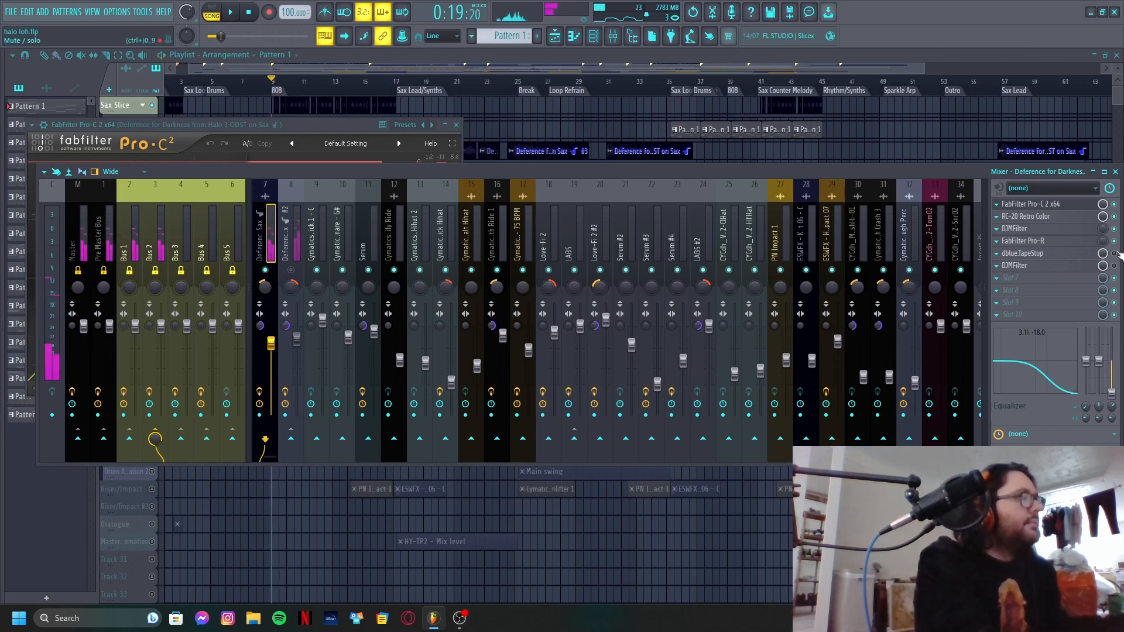
{"action": "left_click", "coordinate": [1114, 254]}
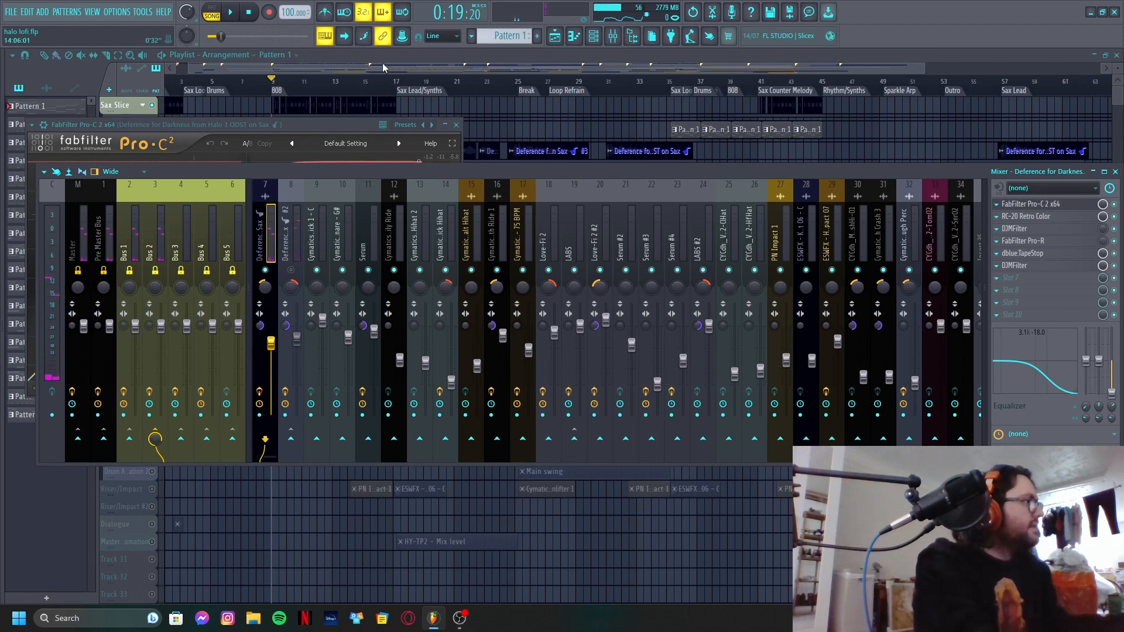
- Zoom in on the intro's Sax Slice clips, reveal their automation tracks, and play the dblue TapeStop trigger section around bar 3
{"action": "key", "text": "F12"}
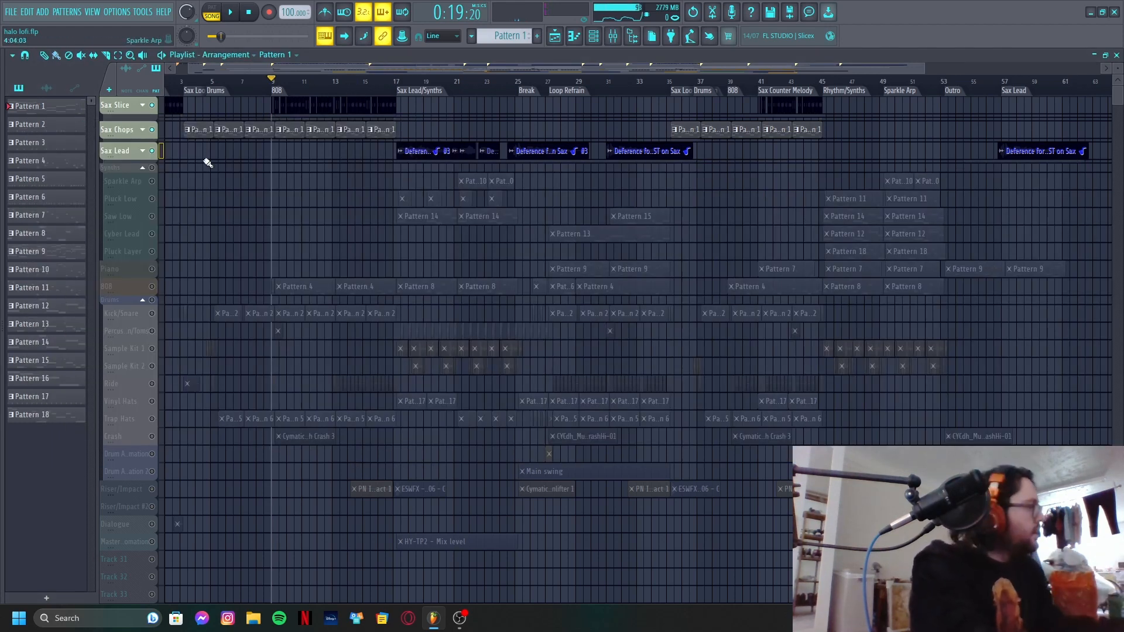
{"action": "right_click", "coordinate": [181, 106], "text": "ctrl"}
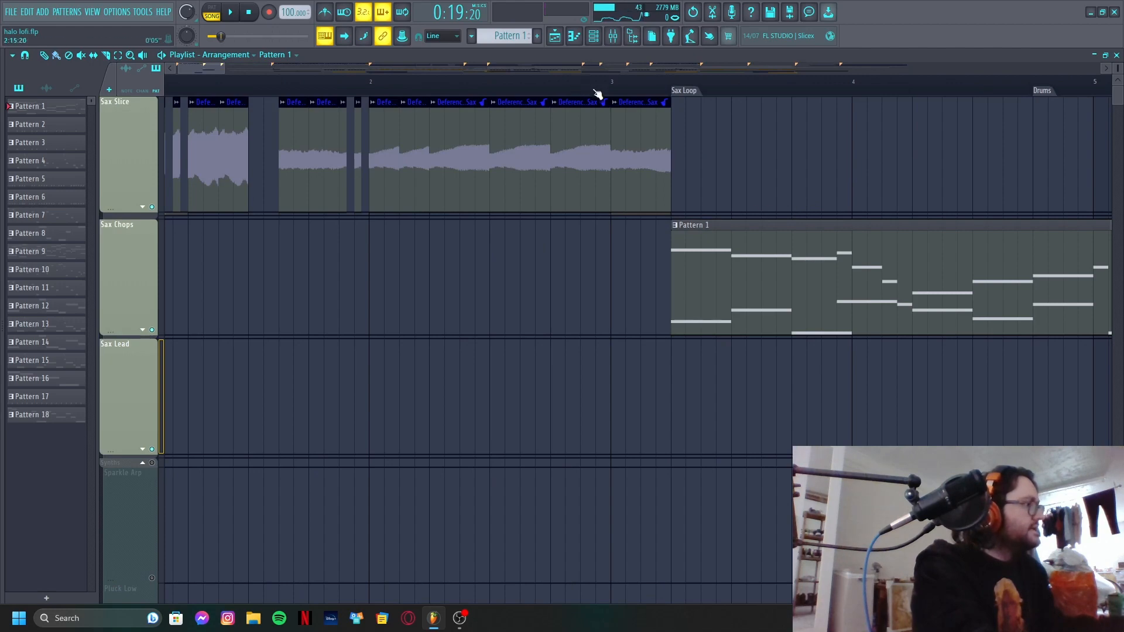
{"action": "left_click", "coordinate": [611, 82]}
{"action": "key", "text": "space"}
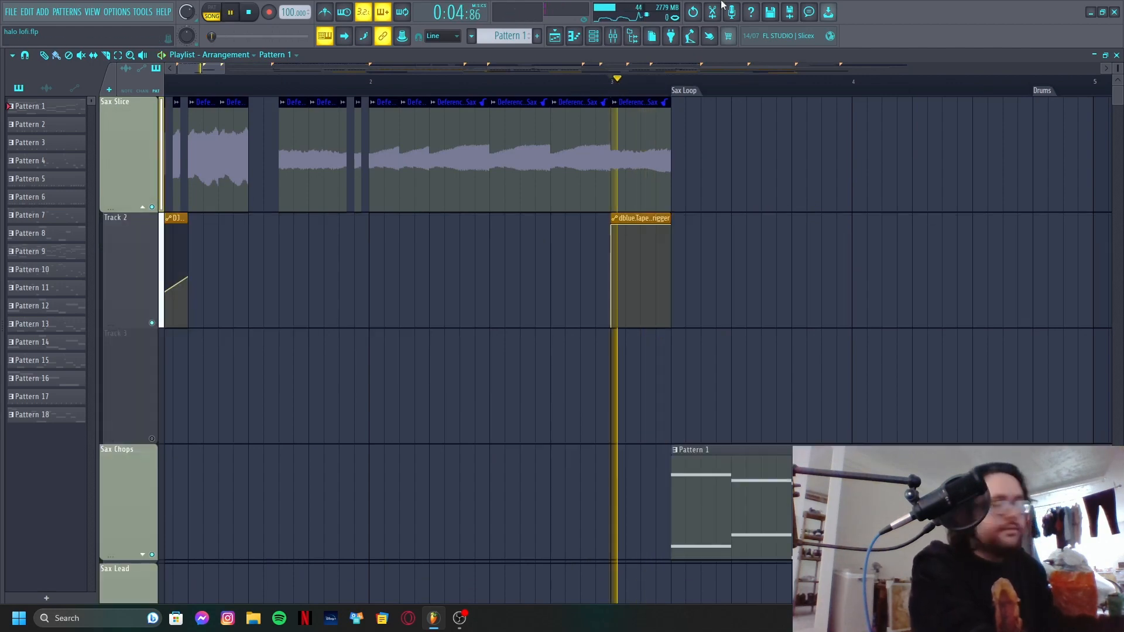
{"action": "key", "text": "space"}
{"action": "left_click", "coordinate": [551, 88]}
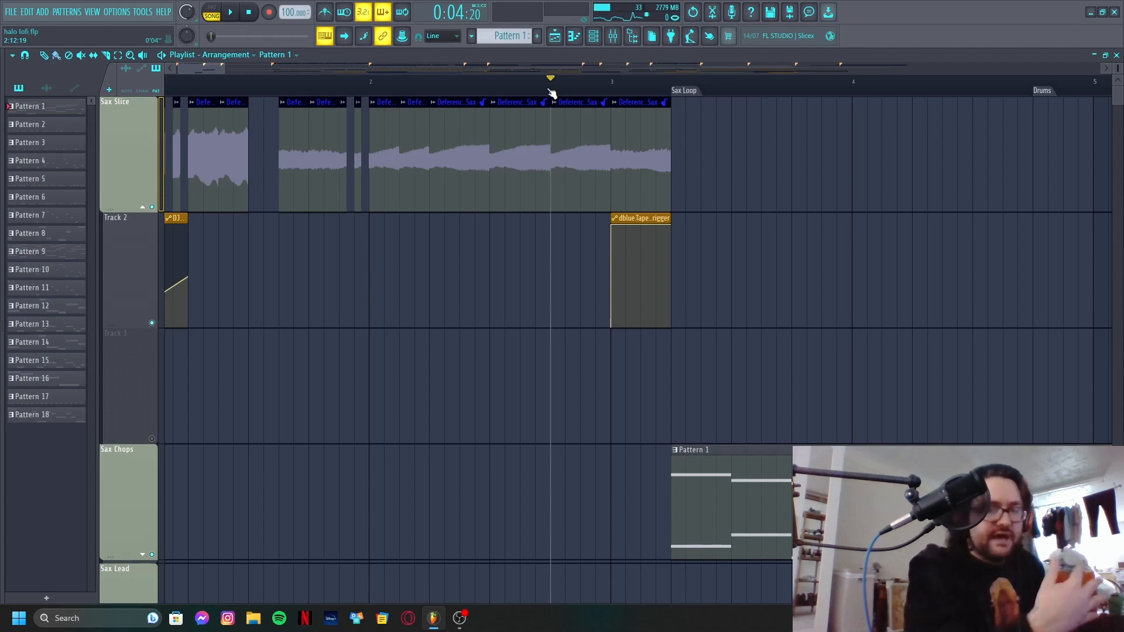
{"action": "key", "text": "space"}
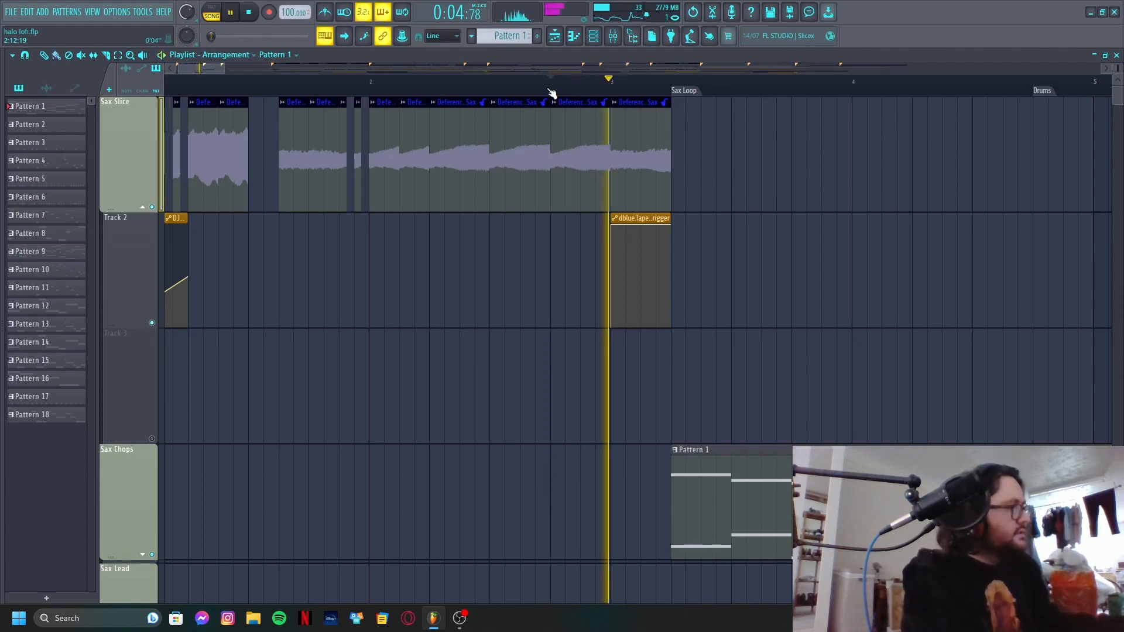
{"action": "key", "text": "space"}
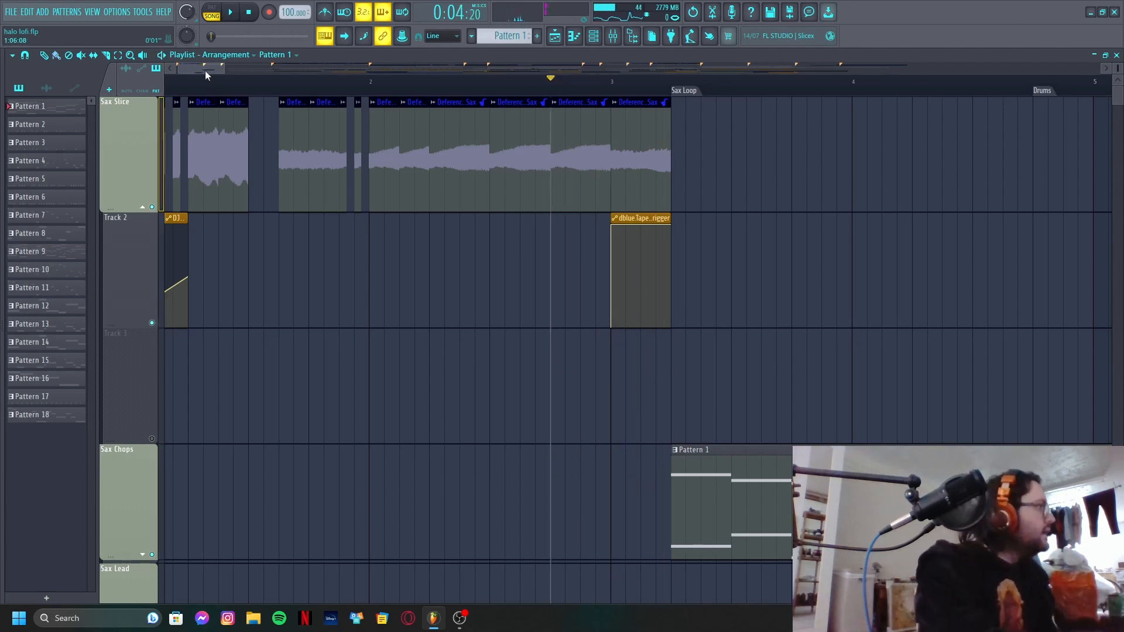
- Inspect DJMFilter on the first sax mixer track and play the intro from the start with its filter knob automation
{"action": "left_click_drag", "start_coordinate": [205, 70], "coordinate": [155, 60]}
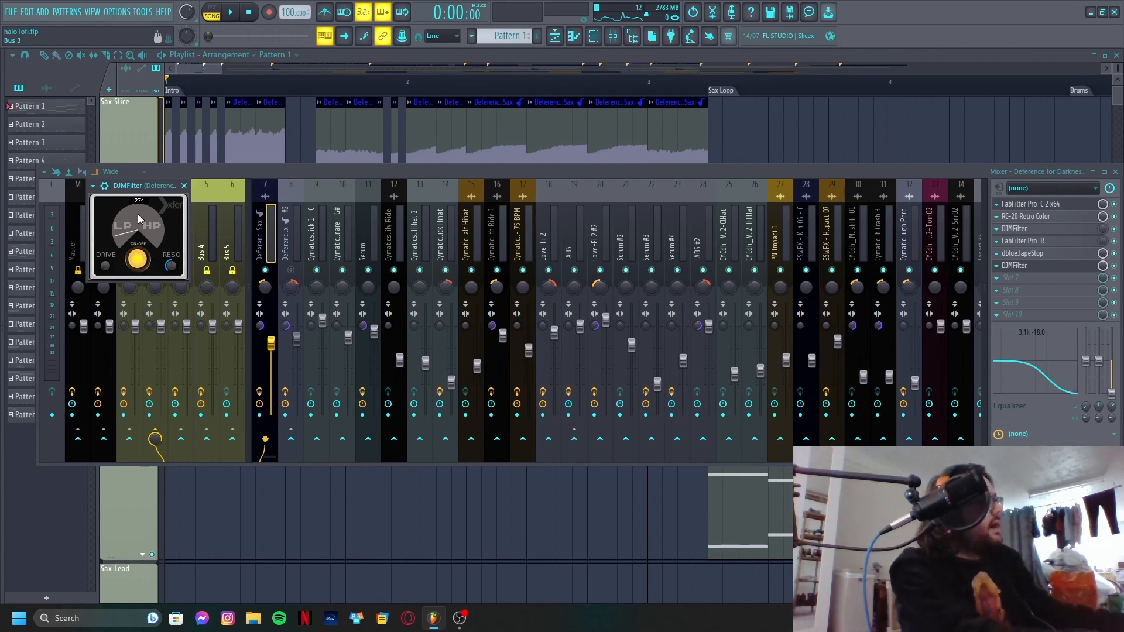
{"action": "left_click", "coordinate": [338, 52]}
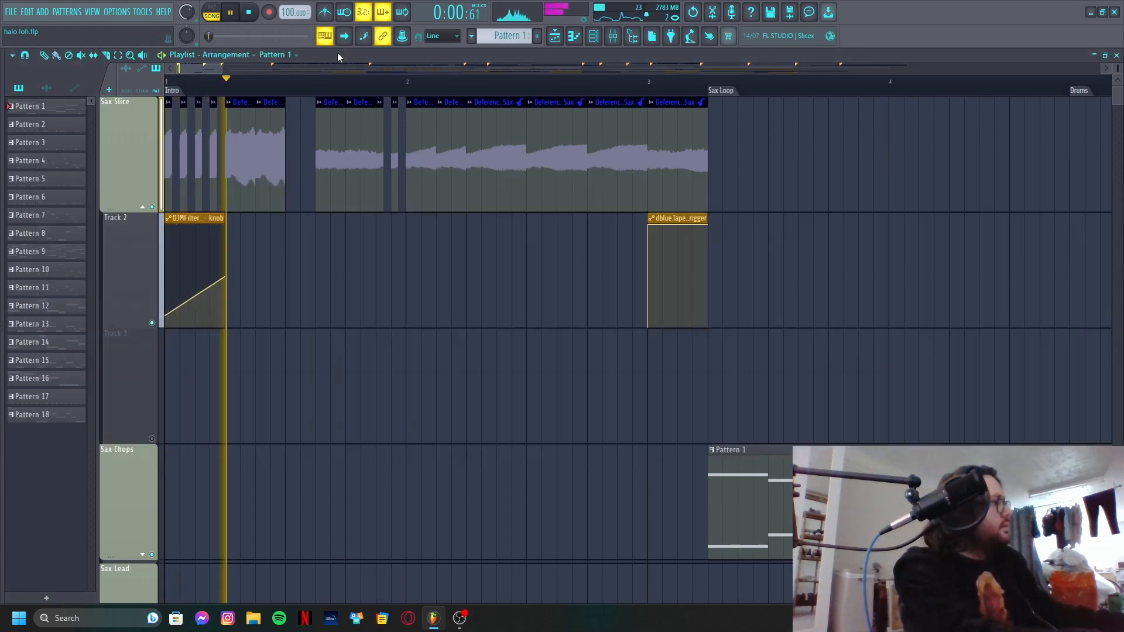
{"action": "key", "text": "space"}
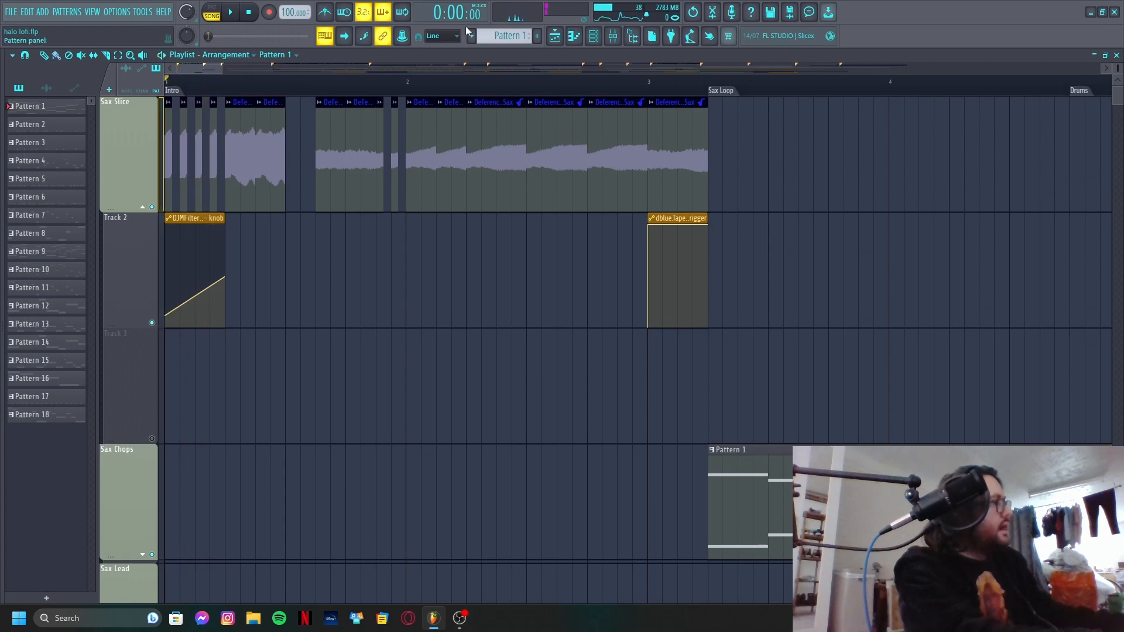
{"action": "left_click", "coordinate": [237, 14]}
{"action": "left_click", "coordinate": [248, 12]}
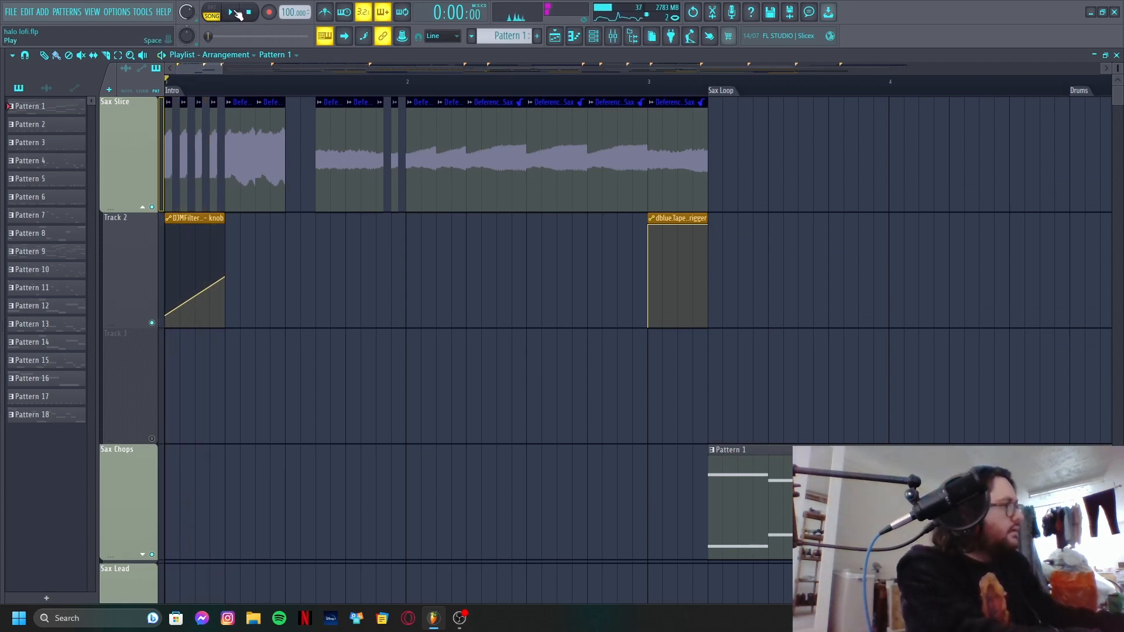
- Examine the DJMFilter mix level automation and compare it with the first sax mixer track's effect chain
{"action": "left_click", "coordinate": [612, 36]}
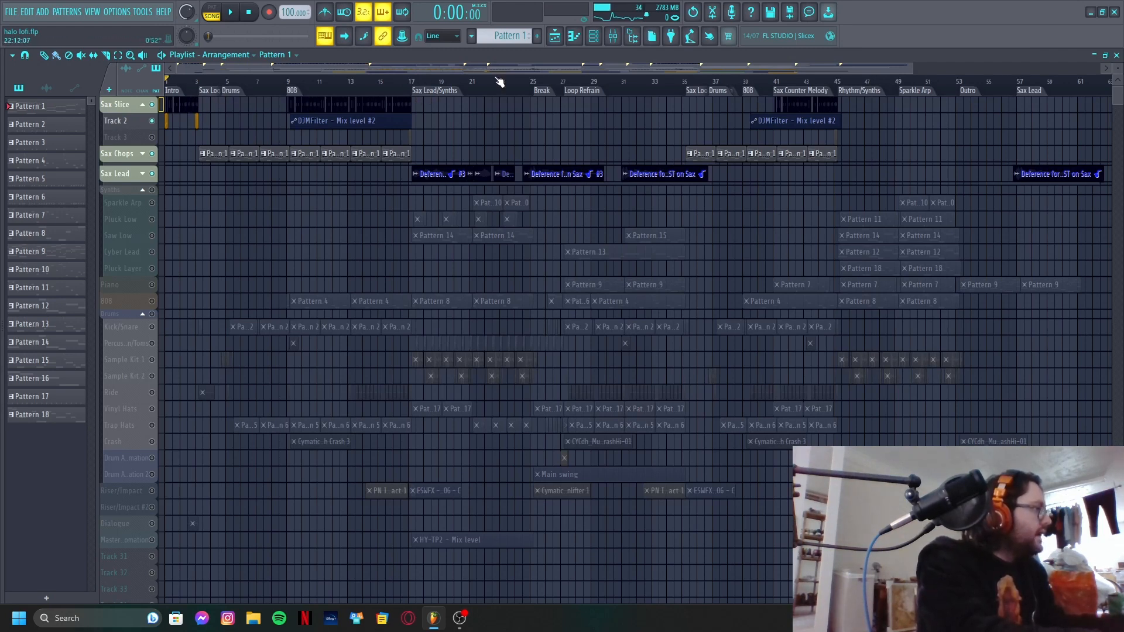
{"action": "left_click", "coordinate": [431, 93]}
{"action": "left_click", "coordinate": [613, 36]}
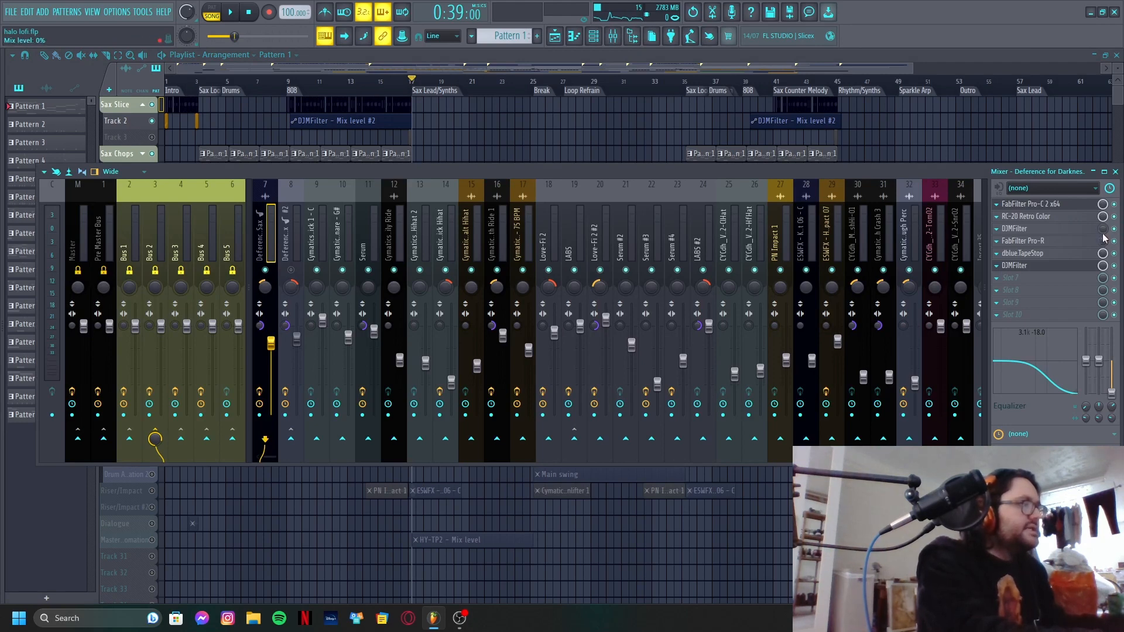
{"action": "key", "text": "F9"}
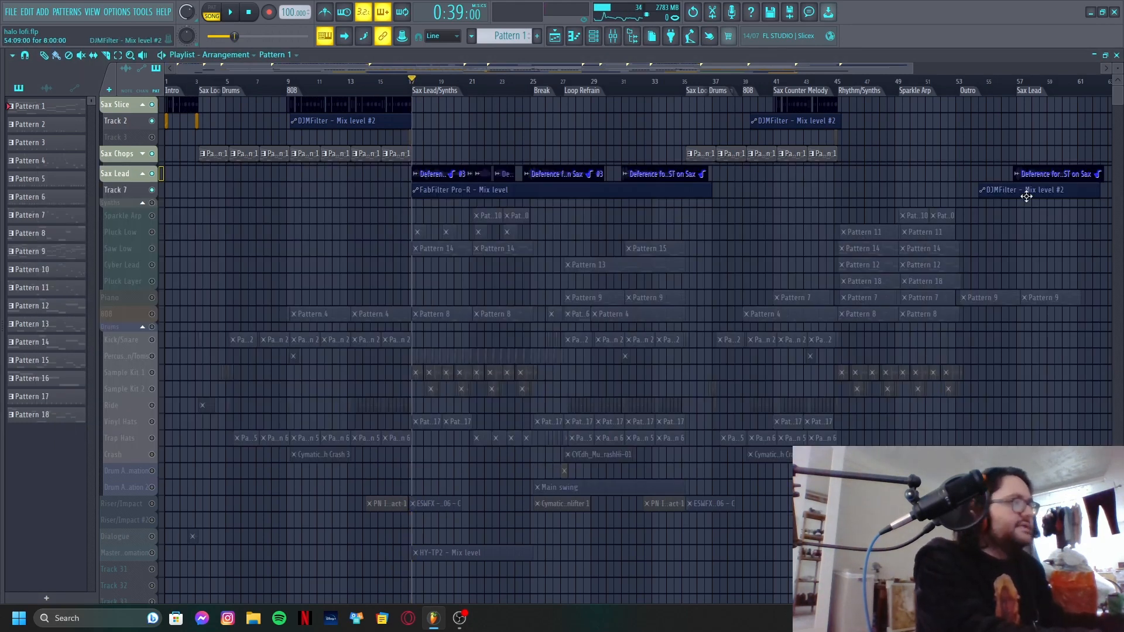
- Play the final Sax Lead section at bar 57 and check the first sax track in the mixer
{"action": "left_click", "coordinate": [1029, 92]}
{"action": "key", "text": "space"}
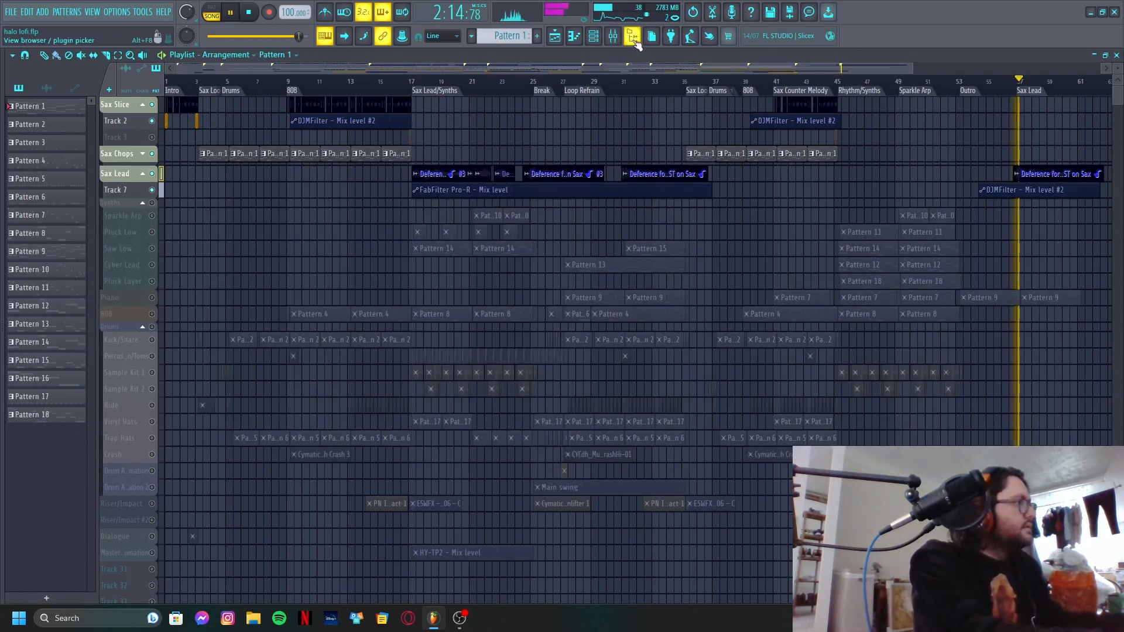
{"action": "left_click", "coordinate": [620, 36]}
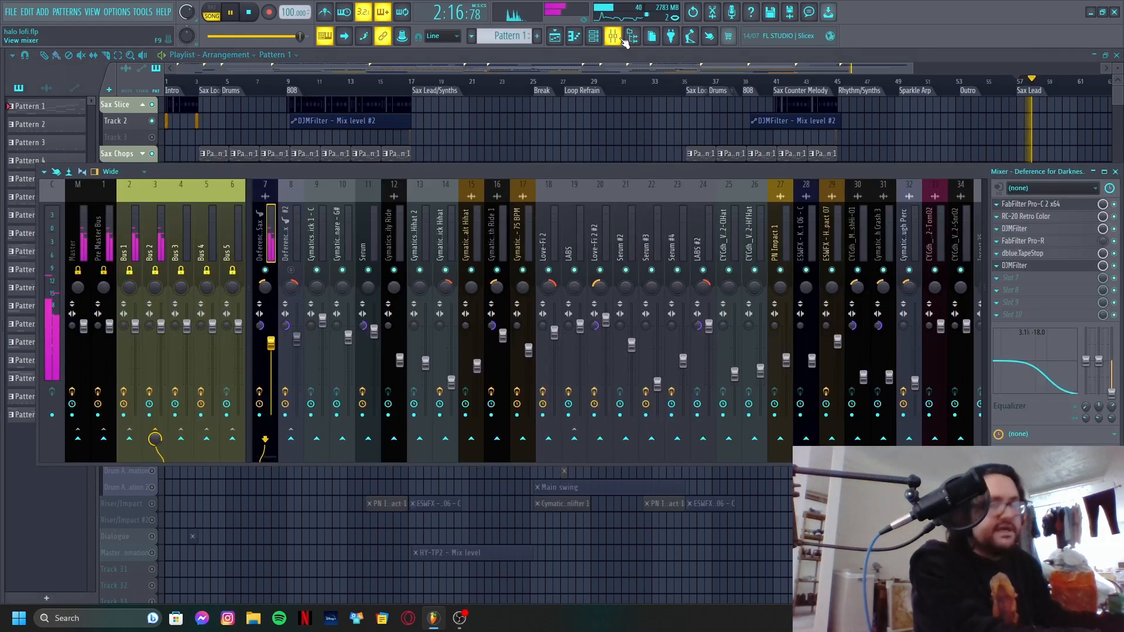
{"action": "left_click", "coordinate": [626, 41]}
{"action": "key", "text": "space"}
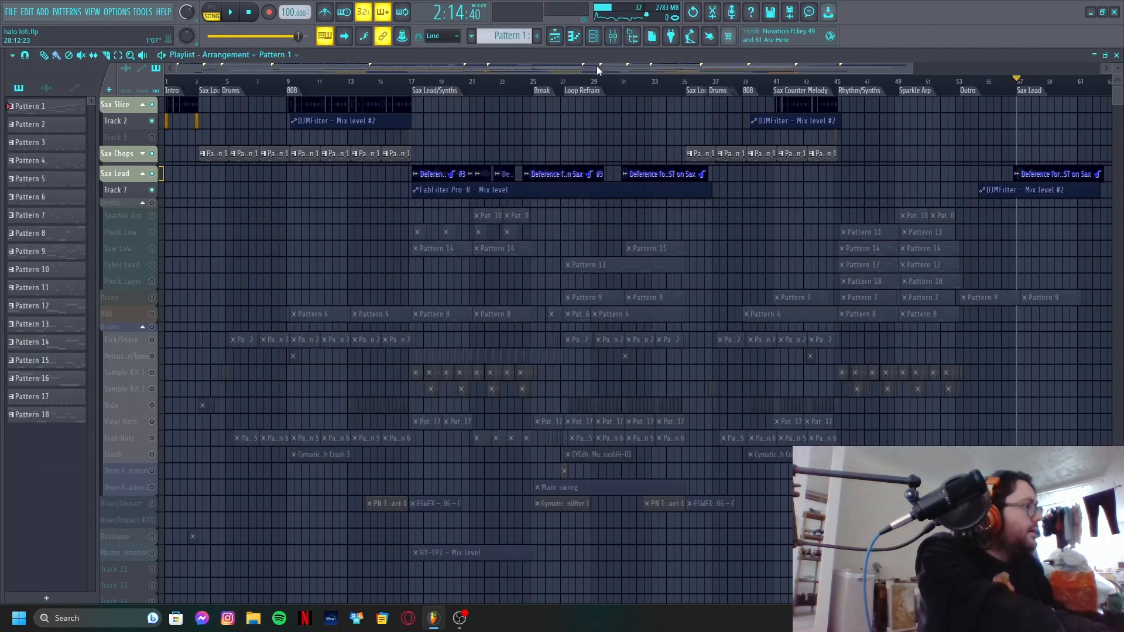
- Play the sax from the Sax Lead/Synths marker and inspect FabFilter Pro-R's Space setting on the first sax mixer track
{"action": "left_click", "coordinate": [432, 91]}
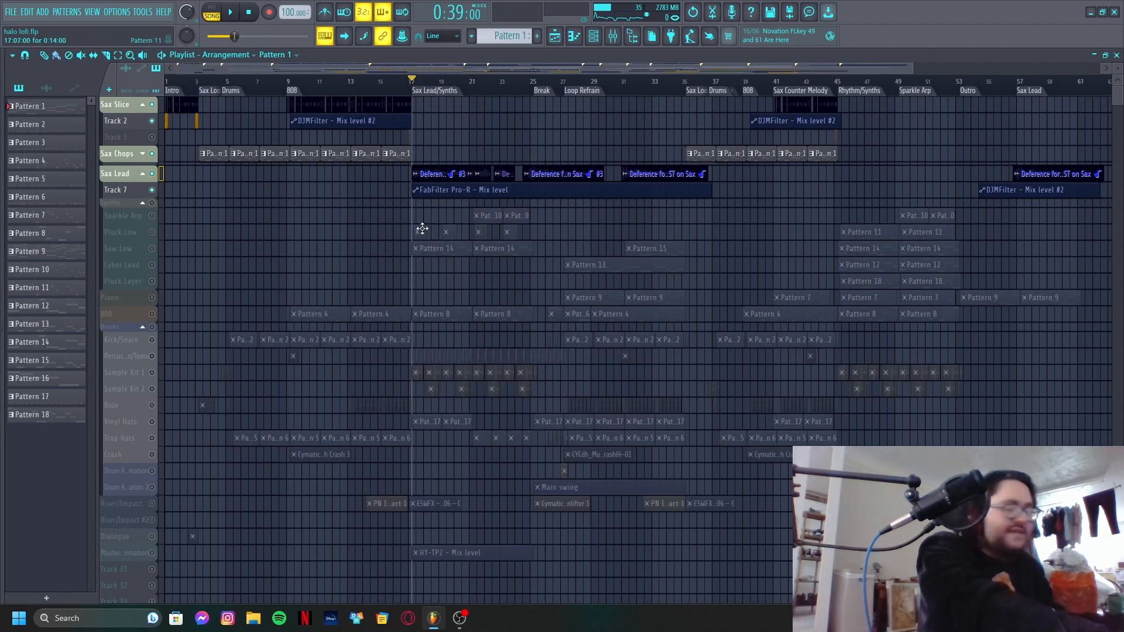
{"action": "key", "text": "space"}
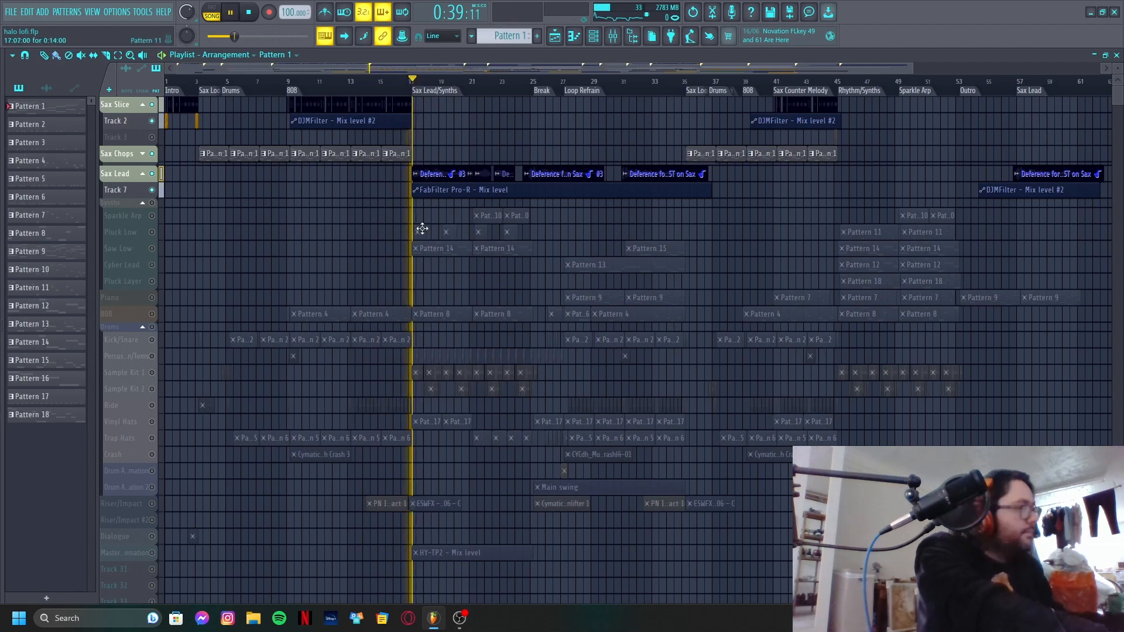
{"action": "left_click", "coordinate": [613, 36]}
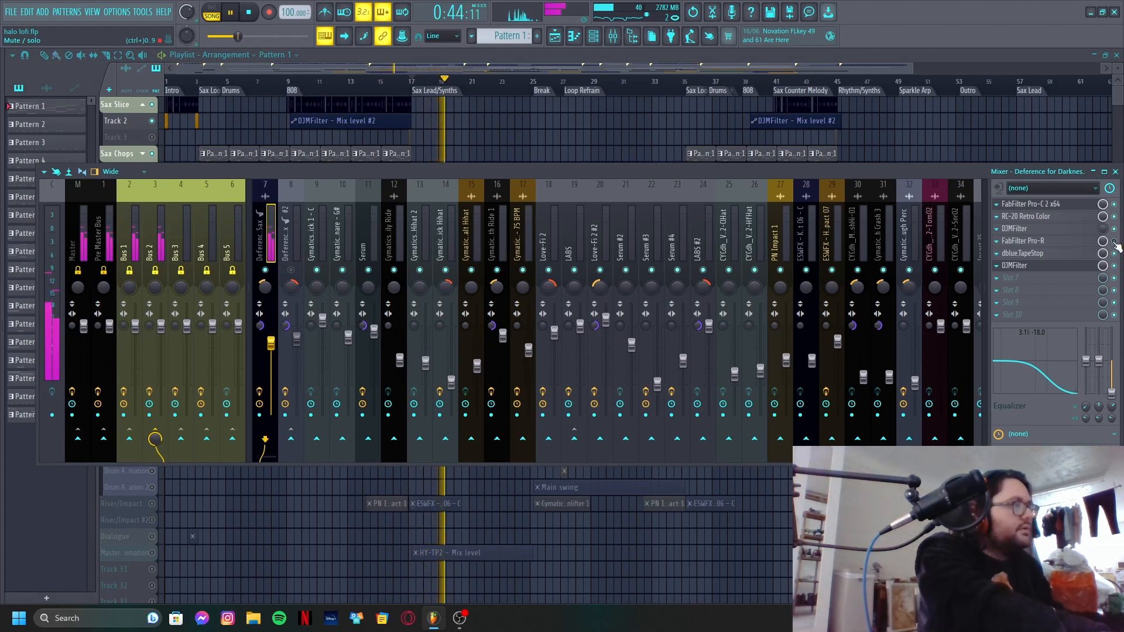
{"action": "left_click", "coordinate": [1054, 242]}
{"action": "mouse_move", "coordinate": [602, 244]}
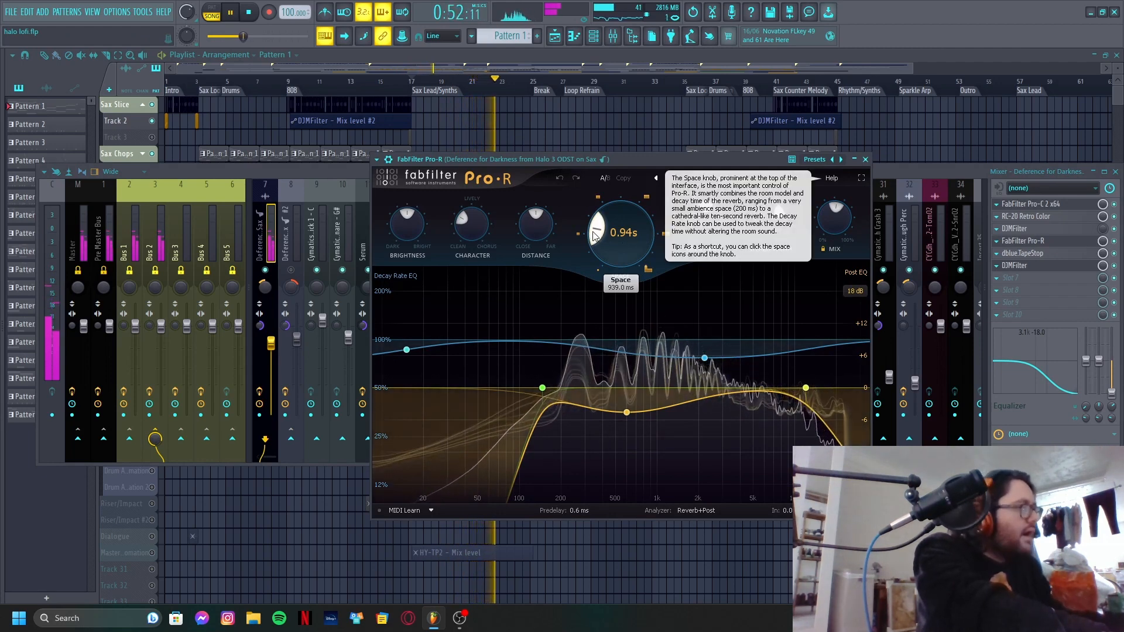
{"action": "key", "text": "space"}
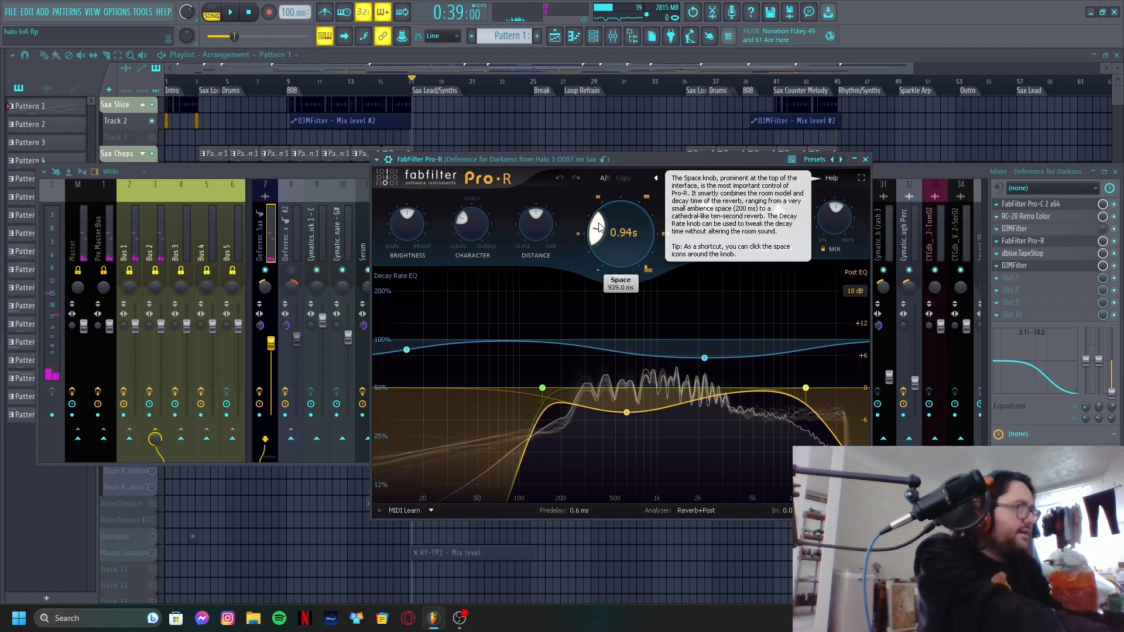
{"action": "left_click", "coordinate": [866, 159]}
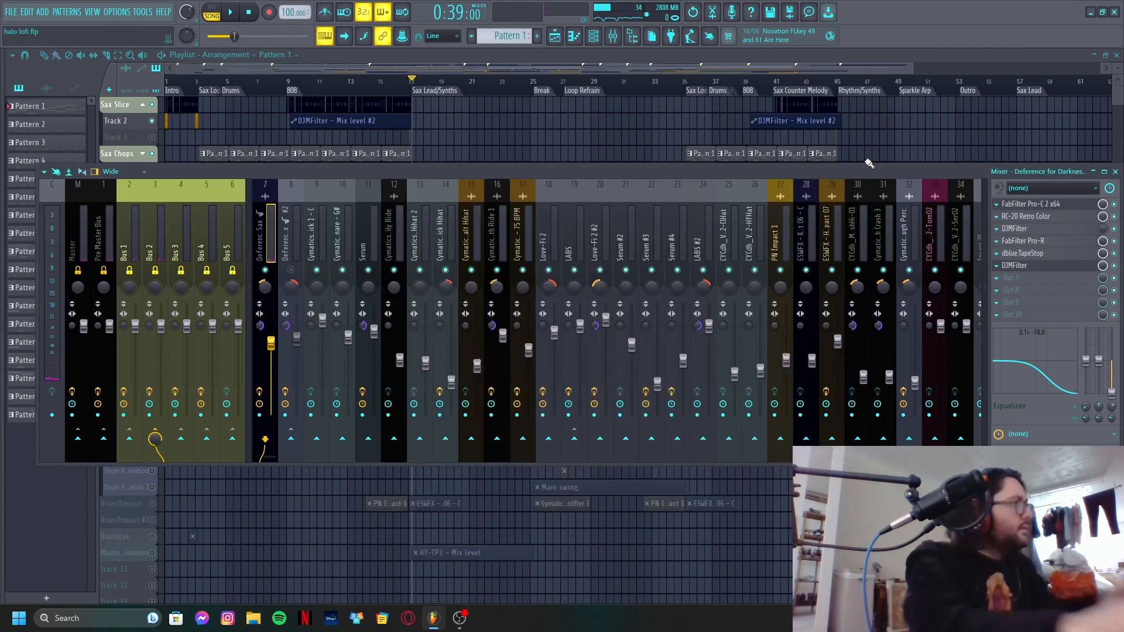
- Select the second Deference for Darkness sax mixer track and set the playback start to the Sax Loop marker
{"action": "left_click", "coordinate": [296, 229]}
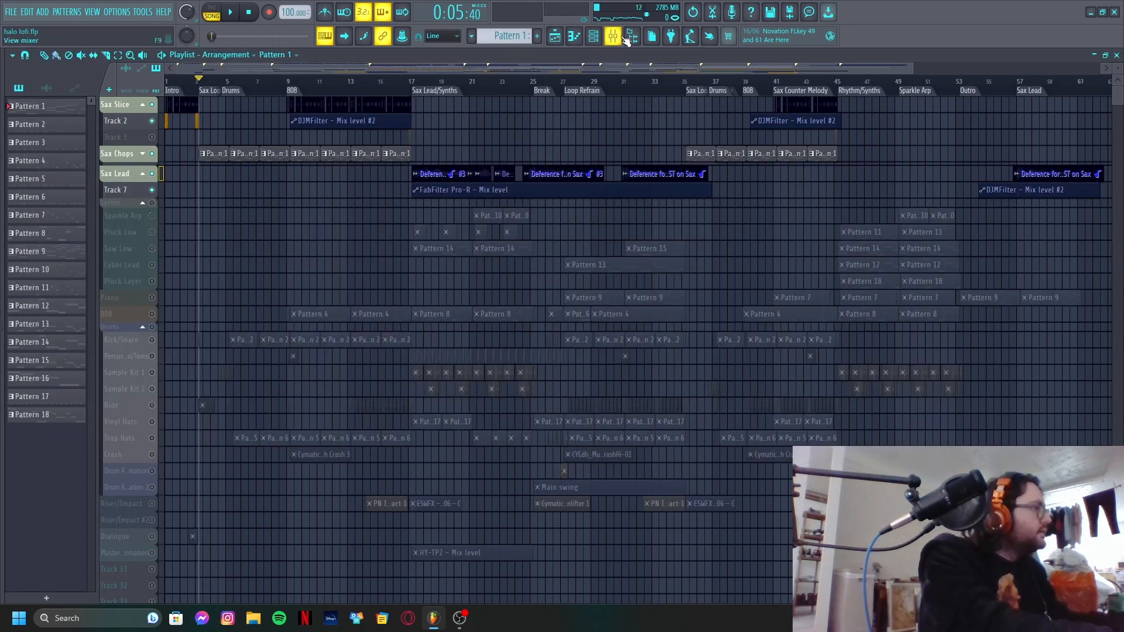
{"action": "left_click", "coordinate": [613, 36]}
{"action": "key", "text": "space"}
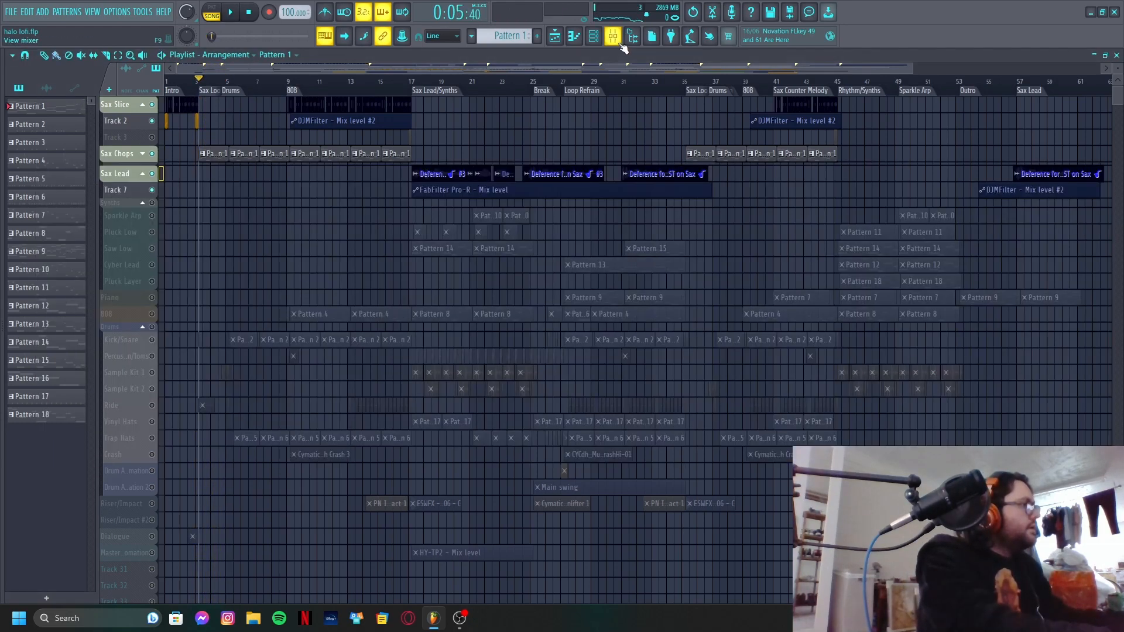
{"action": "left_click", "coordinate": [614, 40]}
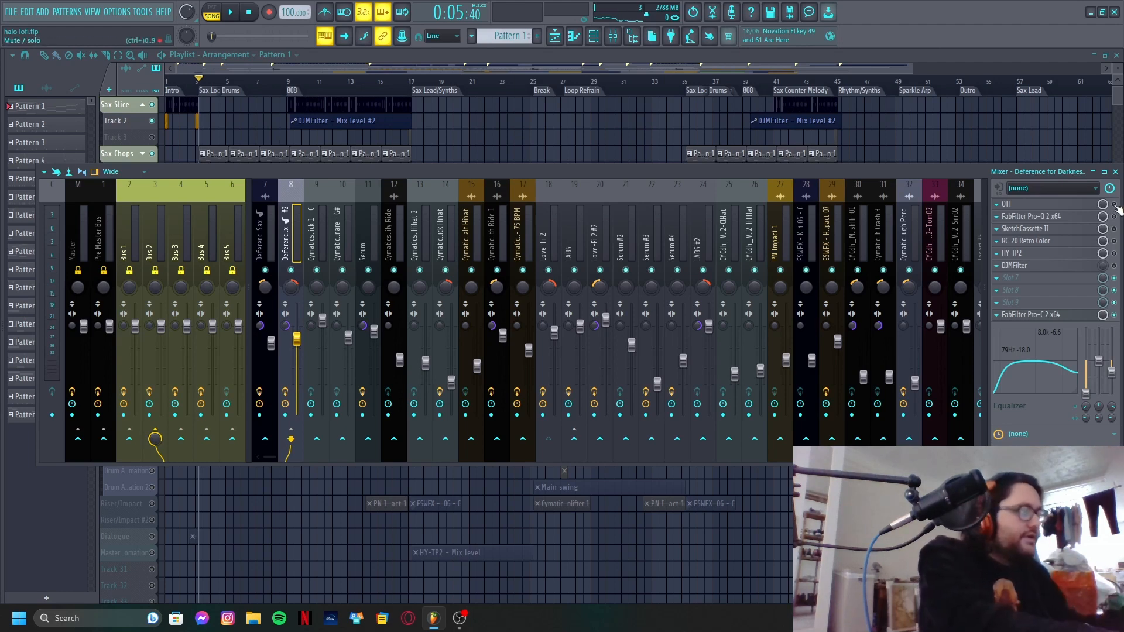
- Inspect OTT on the second sax mixer track, then audition the sax with FabFilter Pro-Q 2 and enable that EQ
{"action": "left_click", "coordinate": [1083, 205]}
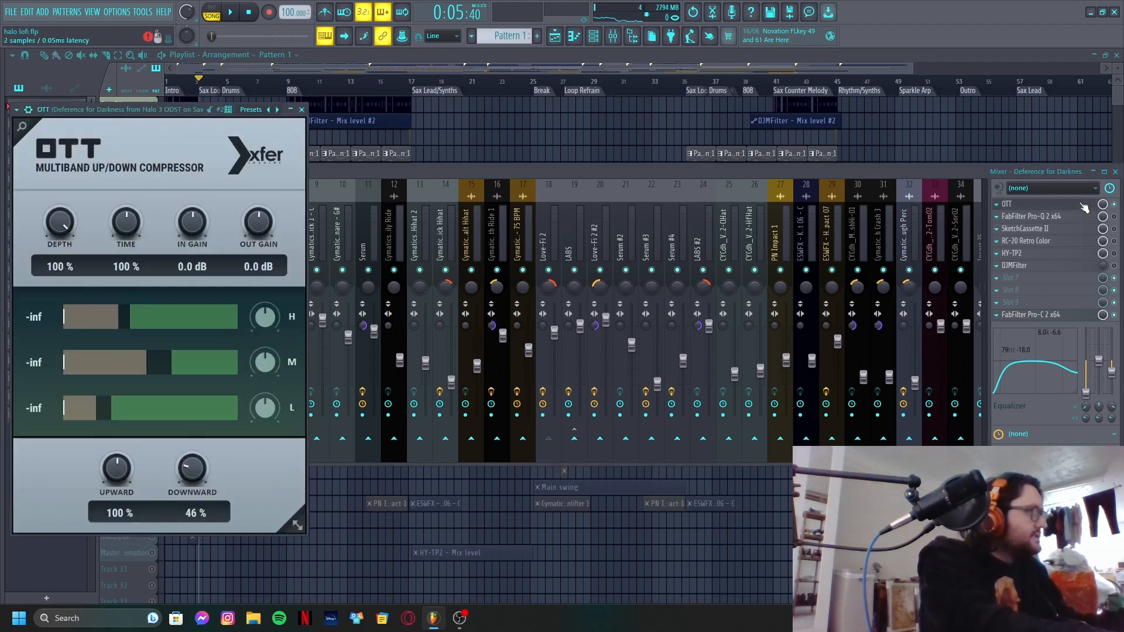
{"action": "left_click", "coordinate": [950, 193]}
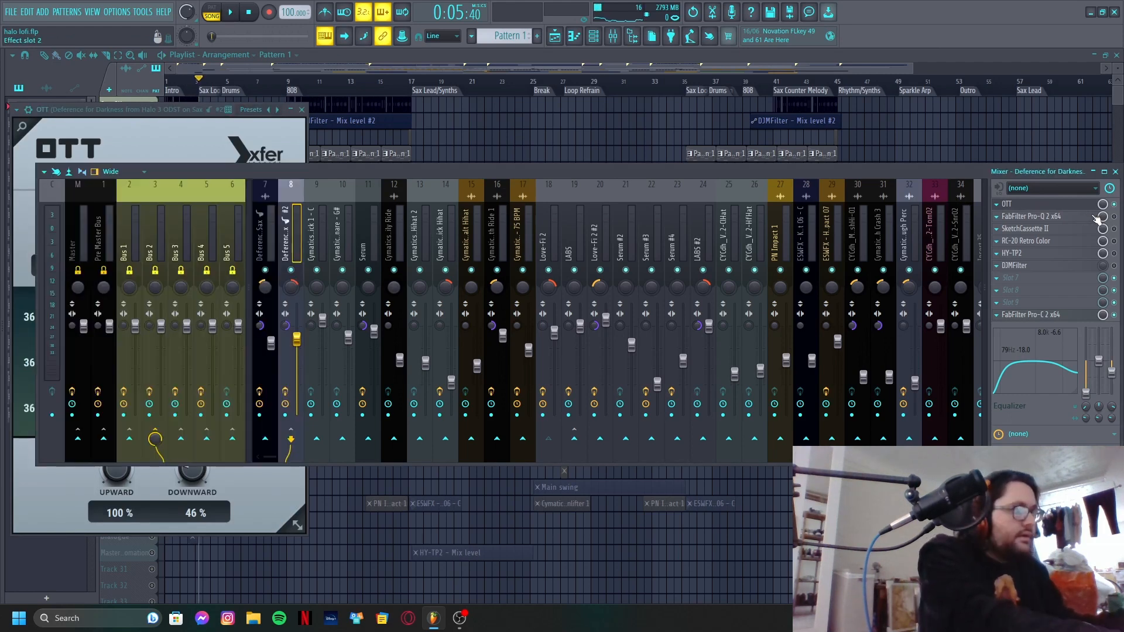
{"action": "left_click", "coordinate": [1099, 218]}
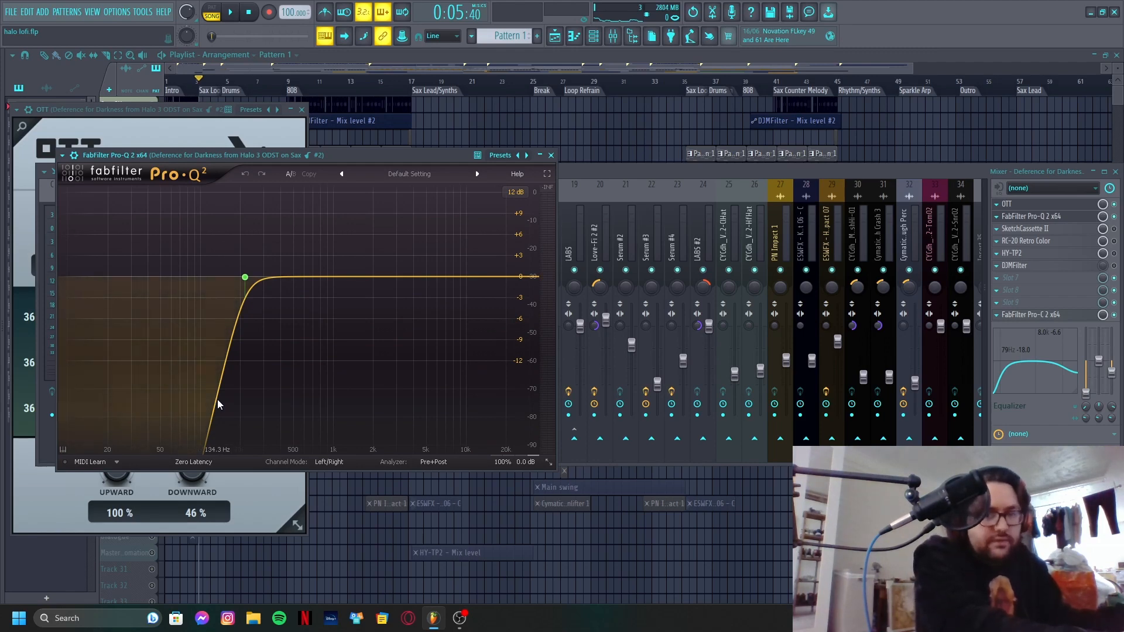
{"action": "key", "text": "space"}
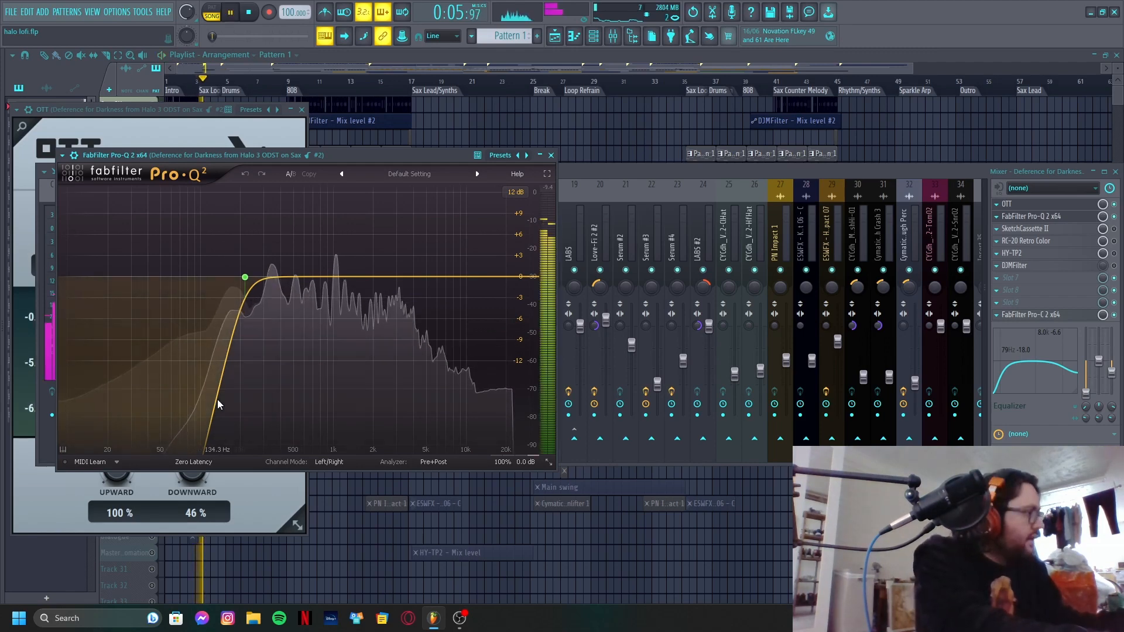
{"action": "left_click", "coordinate": [1115, 216]}
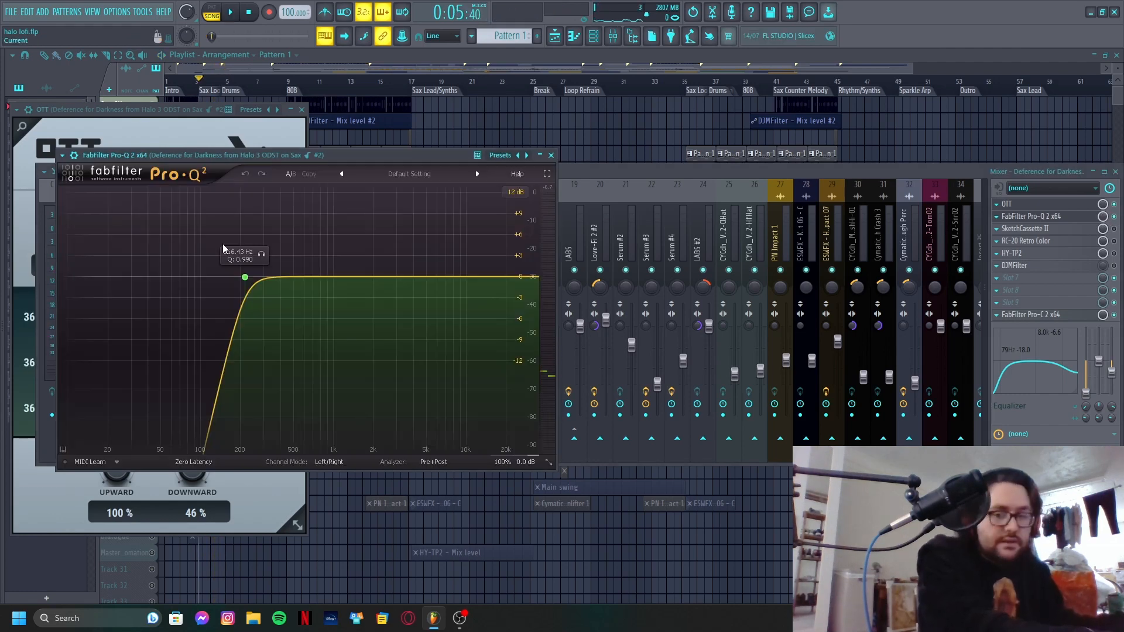
- Enable SketchCassette II on the second sax mixer track, view its settings, and audition the sax with RC-20 Retro Color open
{"action": "left_click", "coordinate": [1115, 229]}
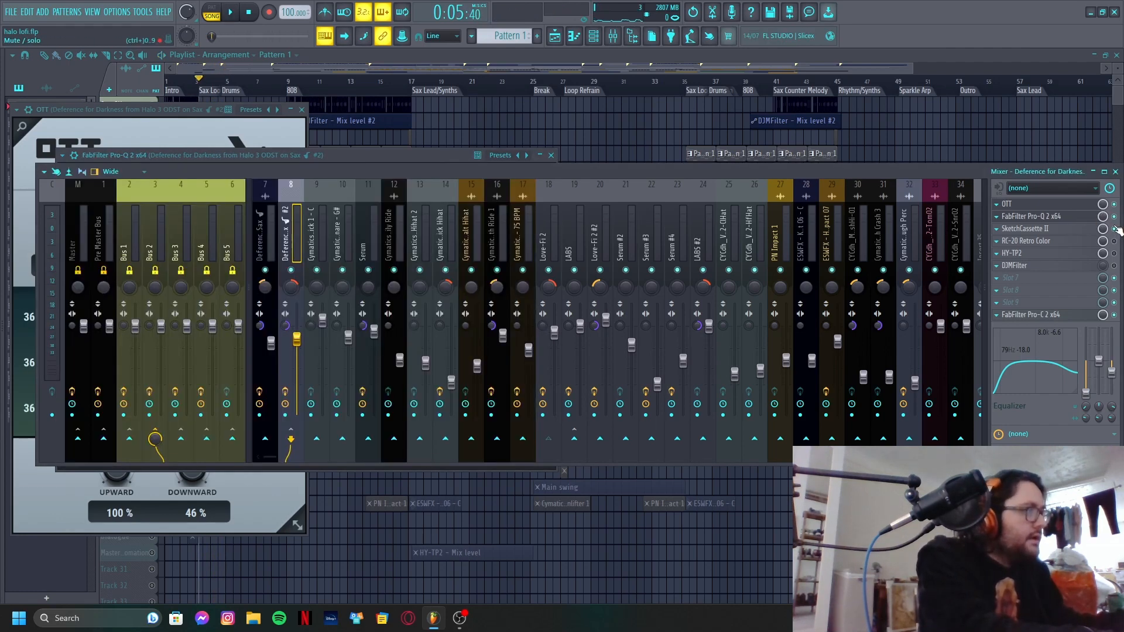
{"action": "left_click", "coordinate": [551, 156]}
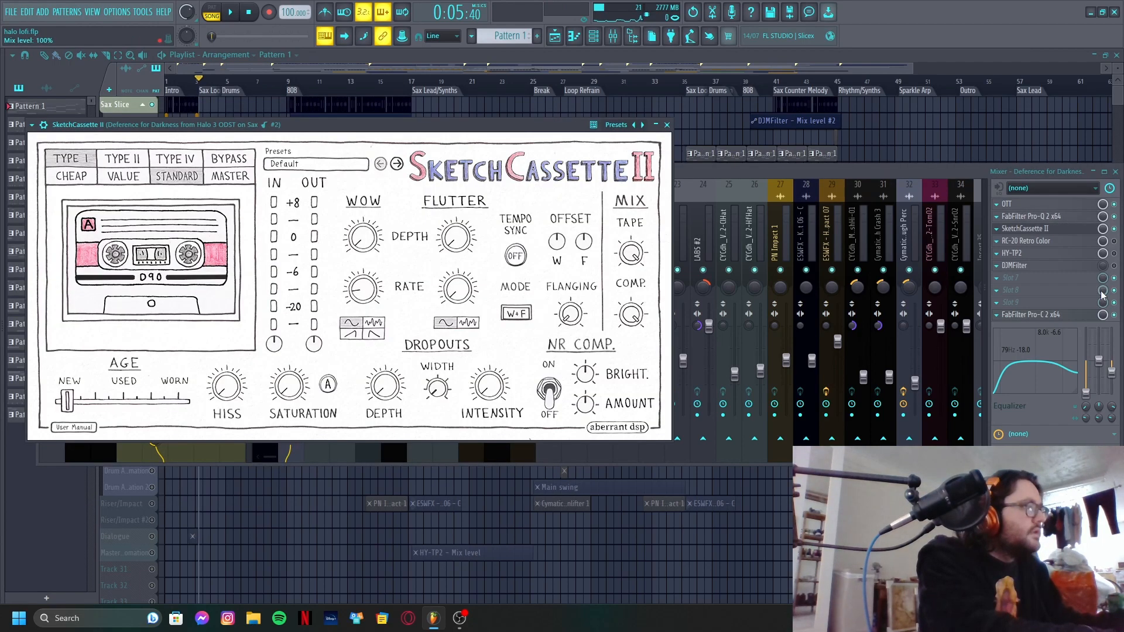
{"action": "left_click", "coordinate": [1104, 294]}
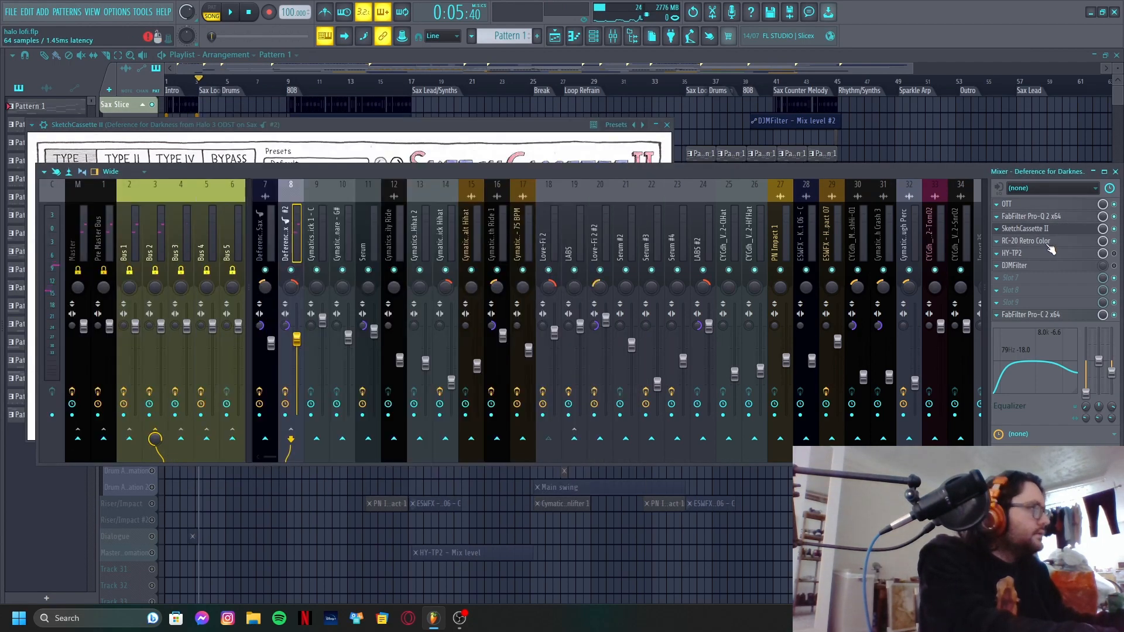
{"action": "left_click", "coordinate": [1048, 242]}
{"action": "key", "text": "space"}
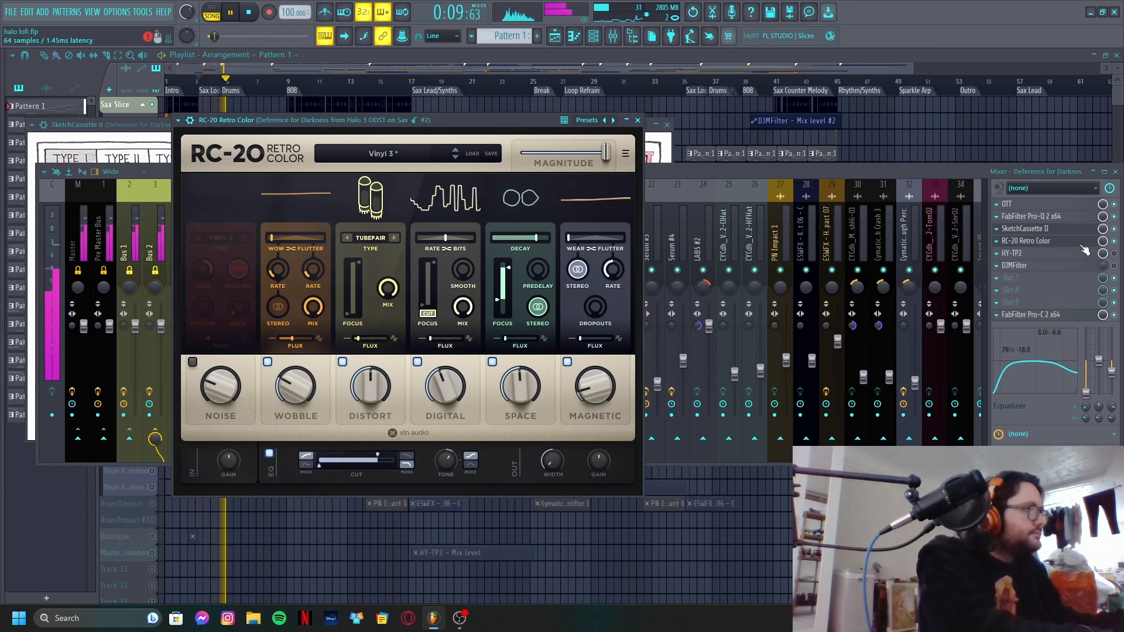
{"action": "key", "text": "space"}
- Enable HY-TP2 on the second sax mixer track and audition the sax with its tremolo/panner settings displayed
{"action": "left_click", "coordinate": [1114, 254]}
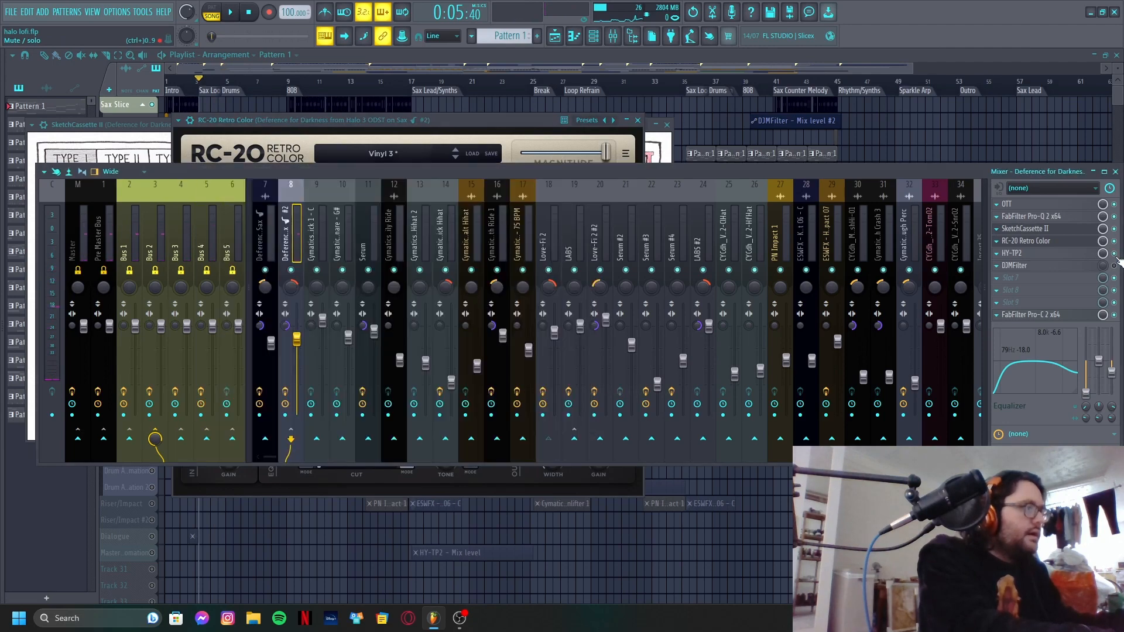
{"action": "left_click", "coordinate": [1060, 255]}
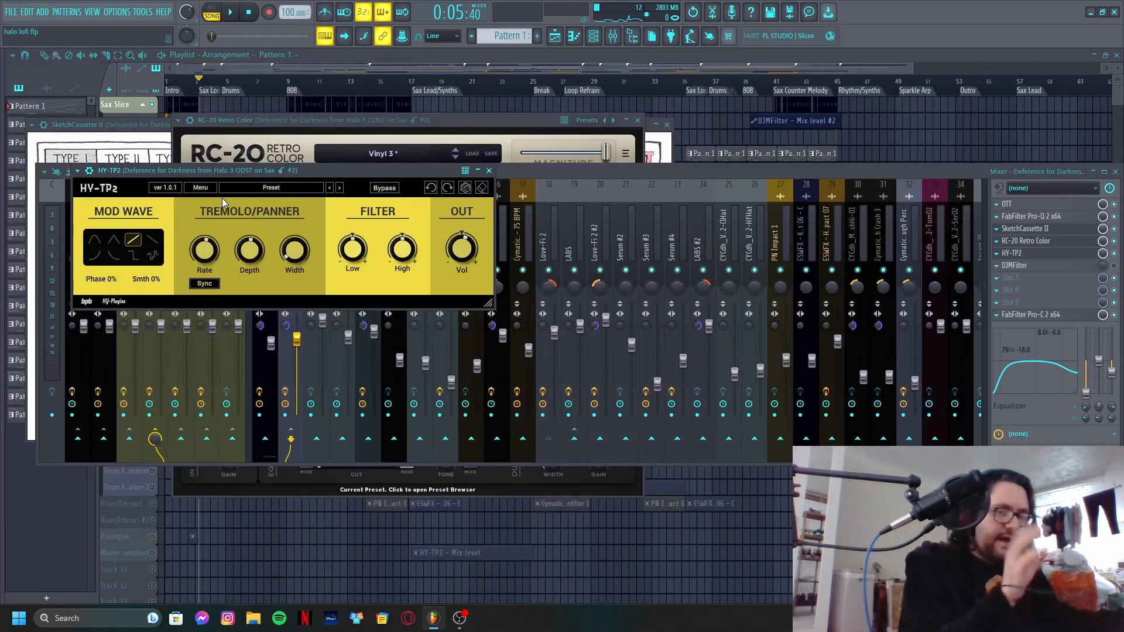
{"action": "key", "text": "space"}
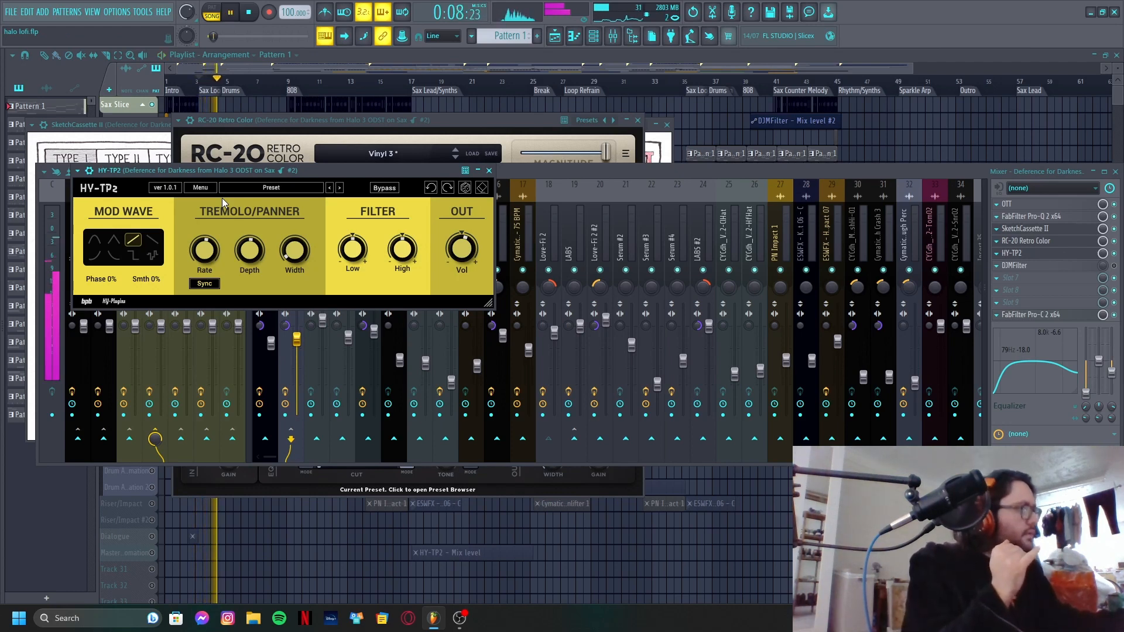
{"action": "key", "text": "space"}
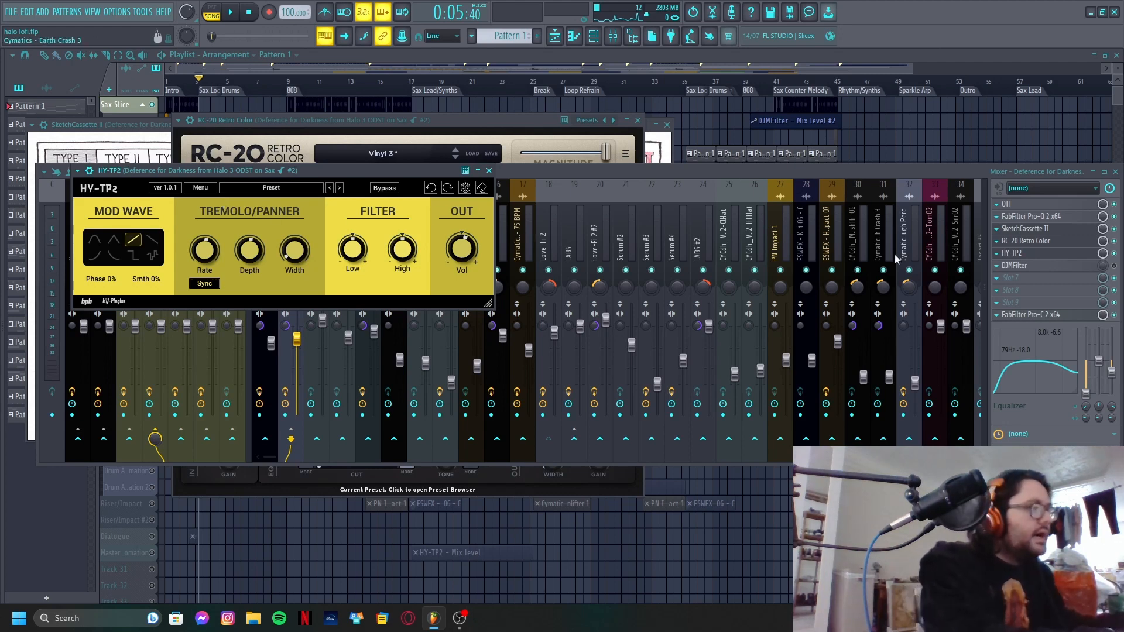
- Enable DJMFilter on the second sax mixer track and play its automation from the Sax Loop marker at bar 35
{"action": "left_click", "coordinate": [1117, 267]}
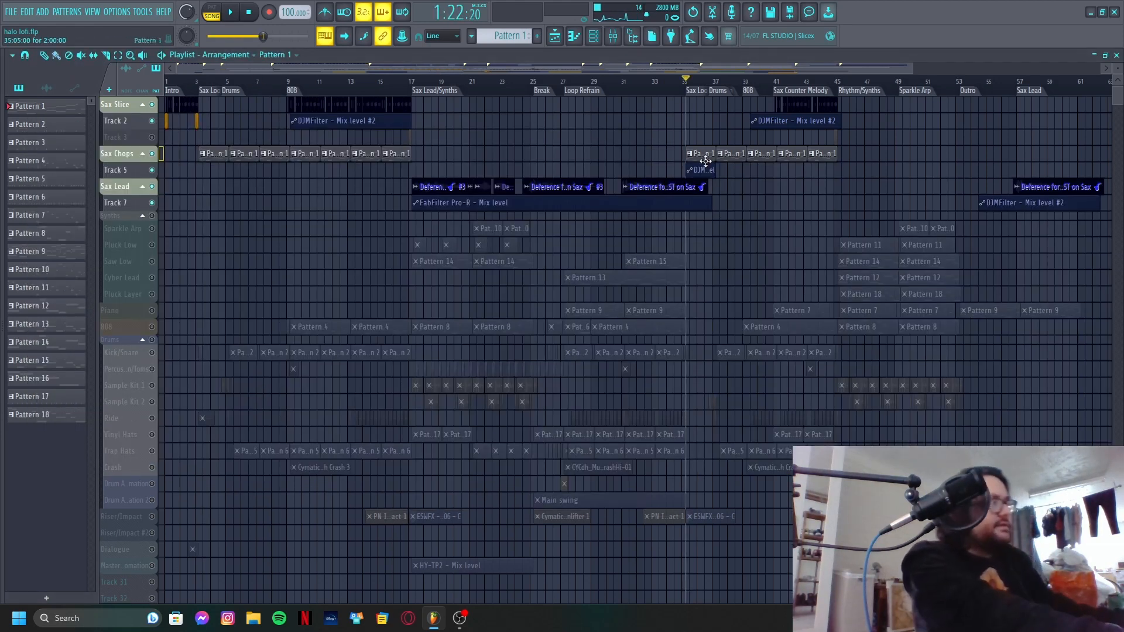
{"action": "key", "text": "space"}
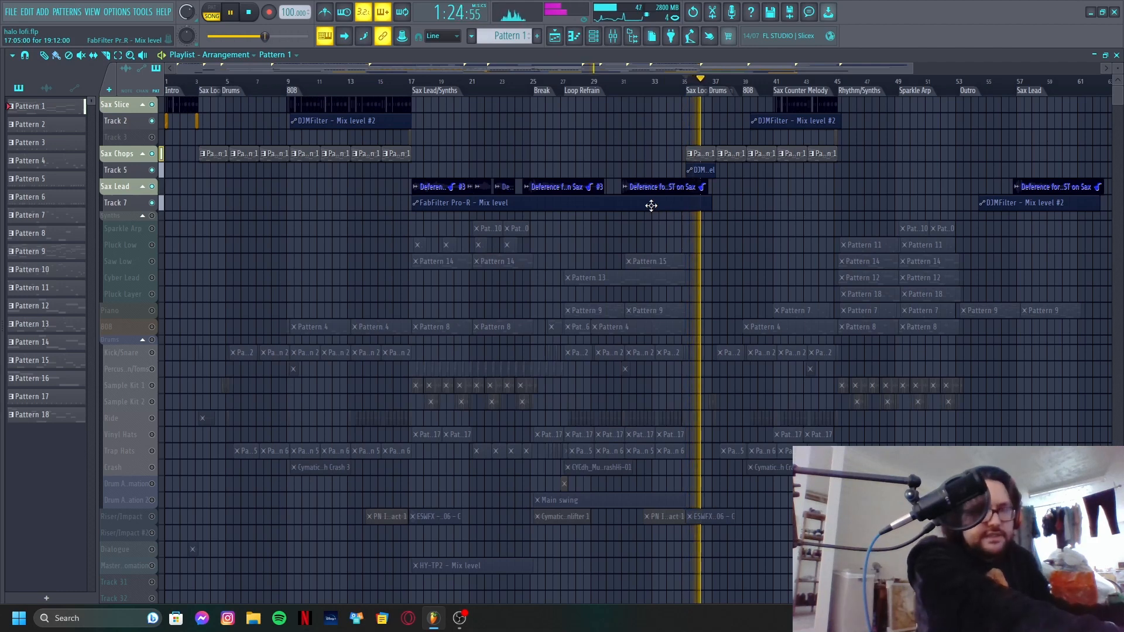
{"action": "key", "text": "space"}
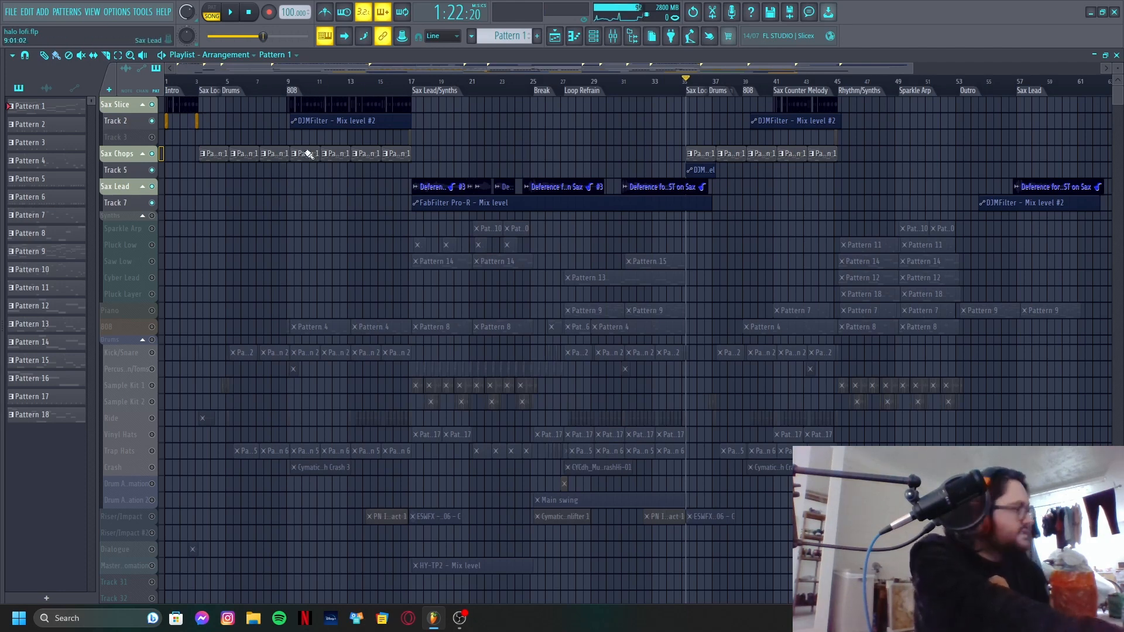
- Compare the effect chains of the first and second Deference for Darkness sax tracks in the mixer
{"action": "left_click", "coordinate": [620, 39]}
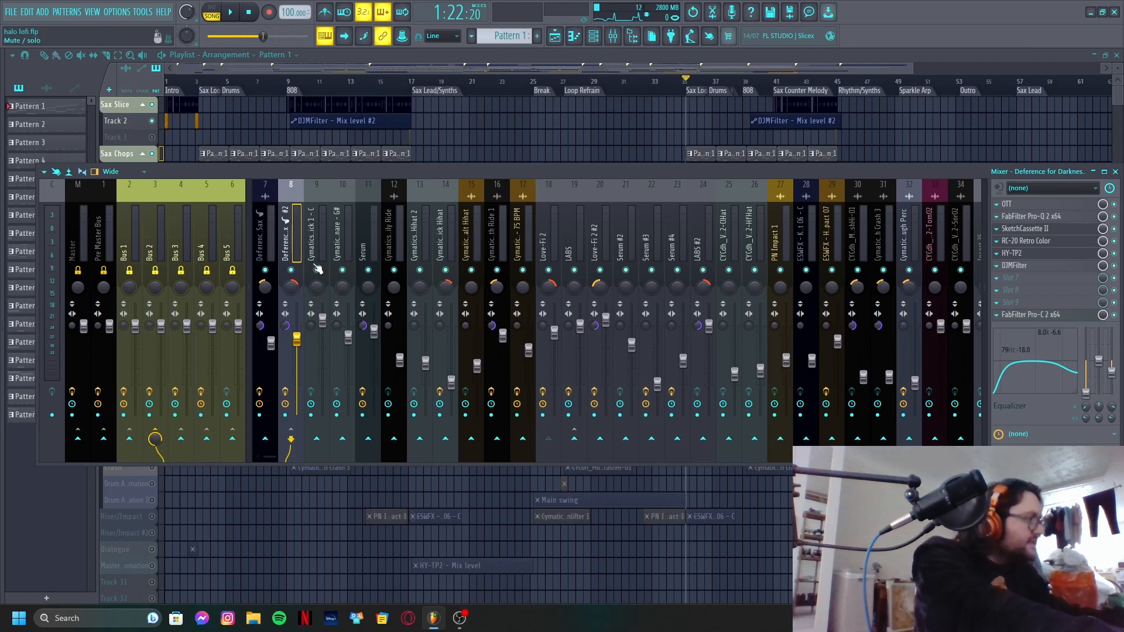
{"action": "left_click", "coordinate": [271, 219]}
{"action": "left_click", "coordinate": [291, 221]}
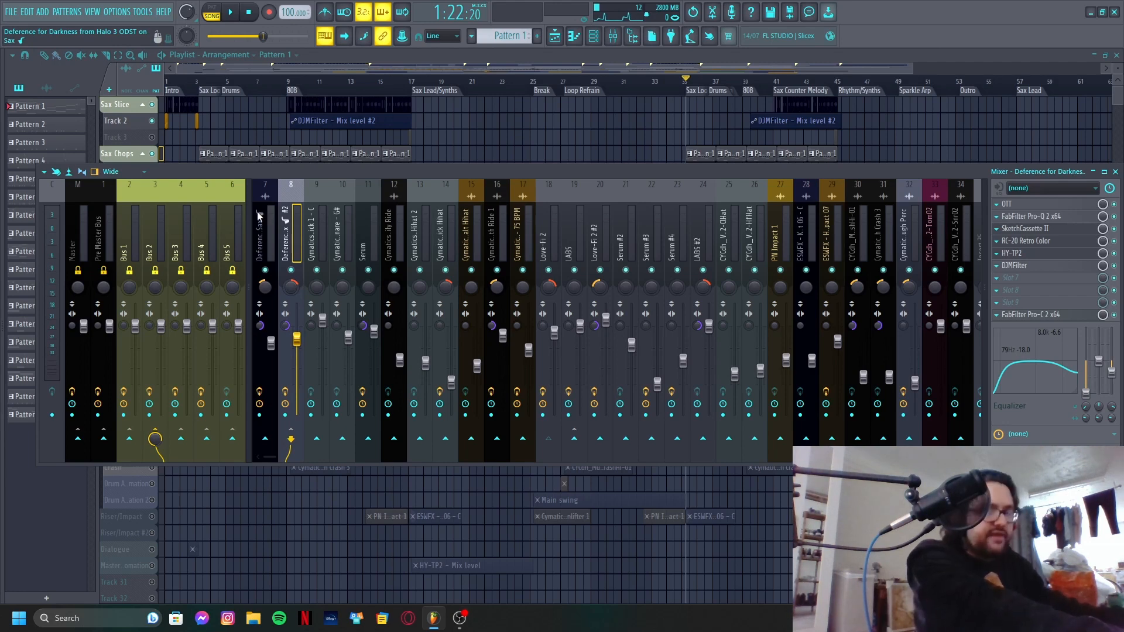
- Play both sax parts from the first 808 marker at bar 9 while checking the two sax tracks in the mixer
{"action": "left_click", "coordinate": [290, 91]}
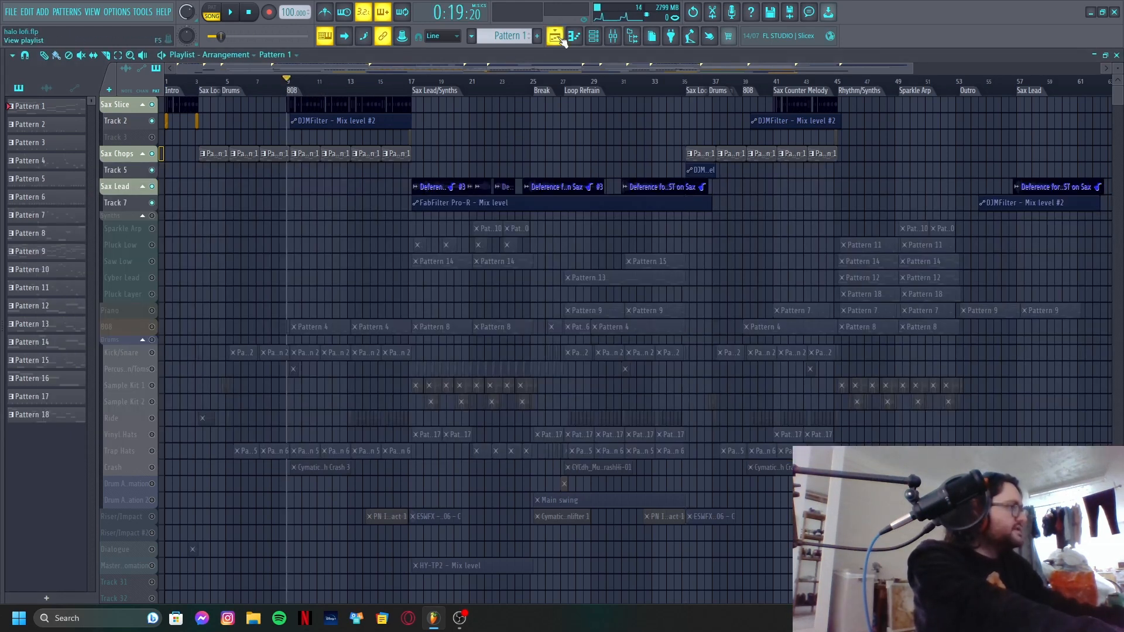
{"action": "left_click", "coordinate": [613, 38]}
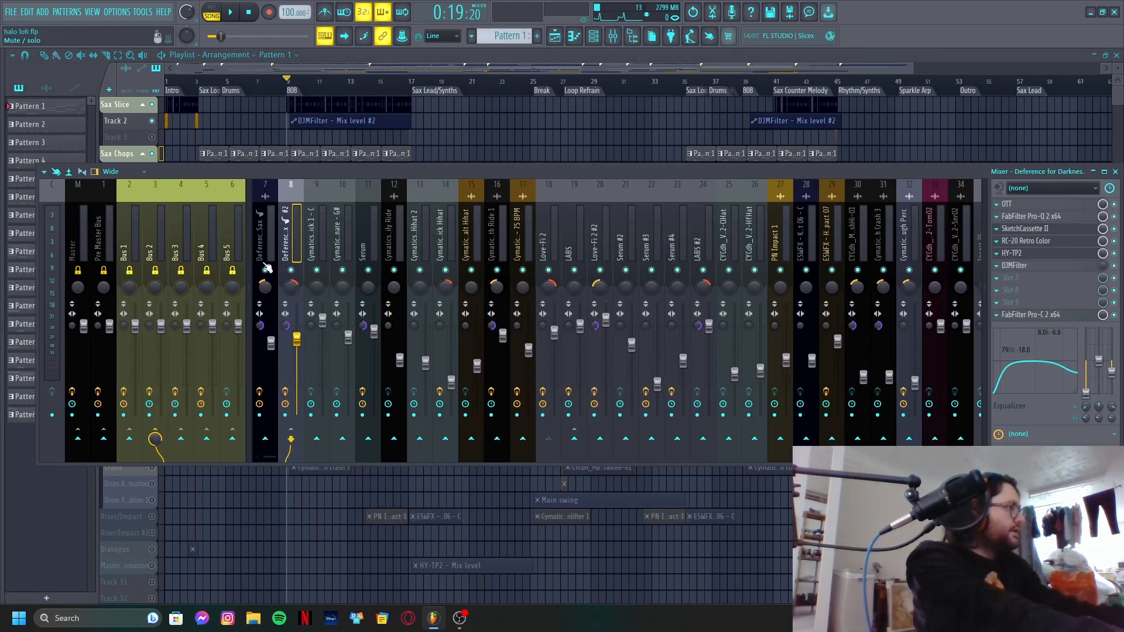
{"action": "left_click", "coordinate": [261, 236]}
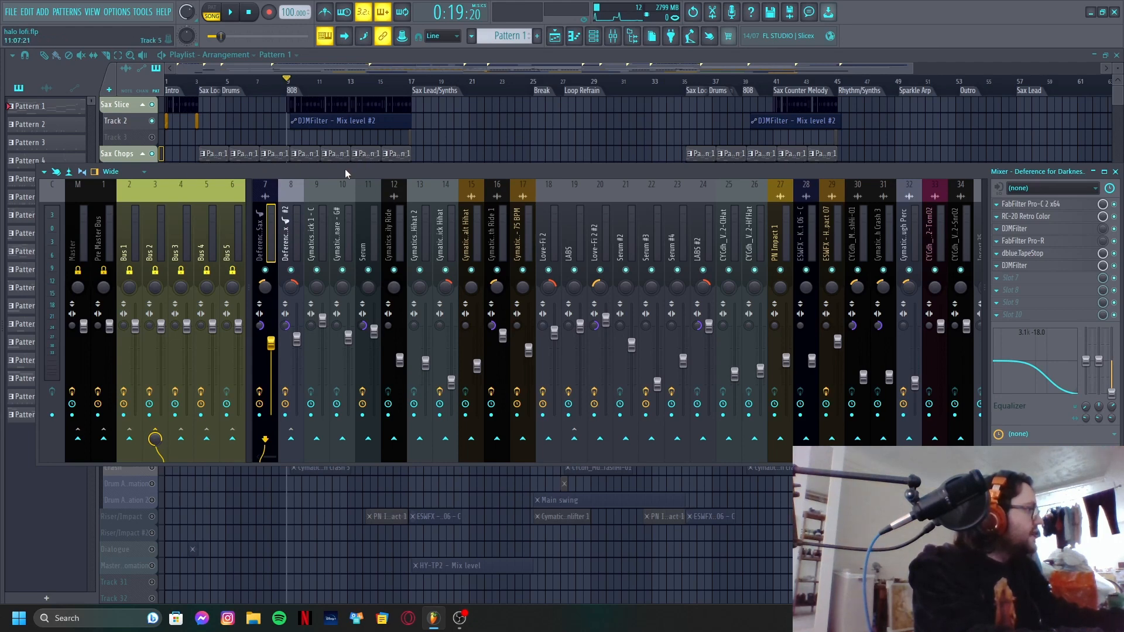
{"action": "left_click", "coordinate": [294, 264]}
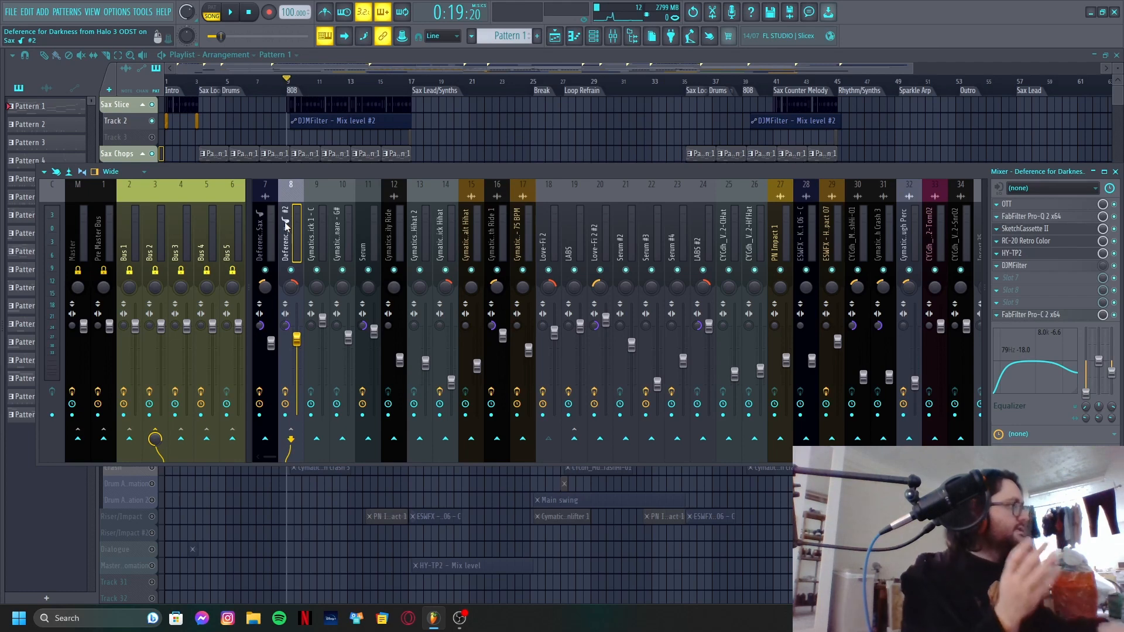
{"action": "key", "text": "space"}
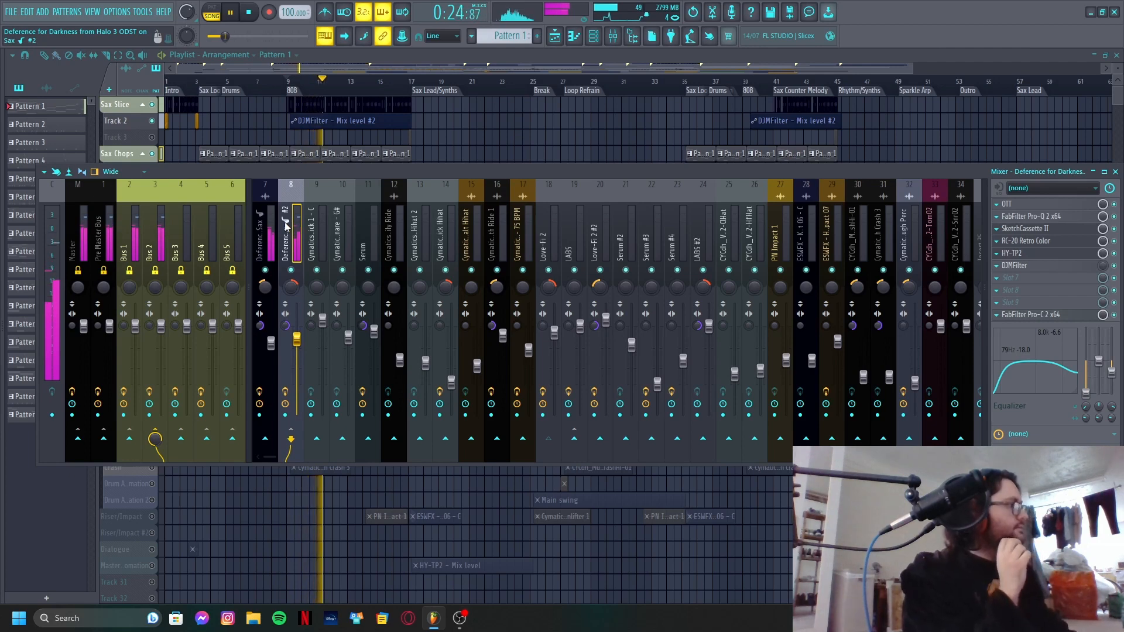
{"action": "key", "text": "space"}
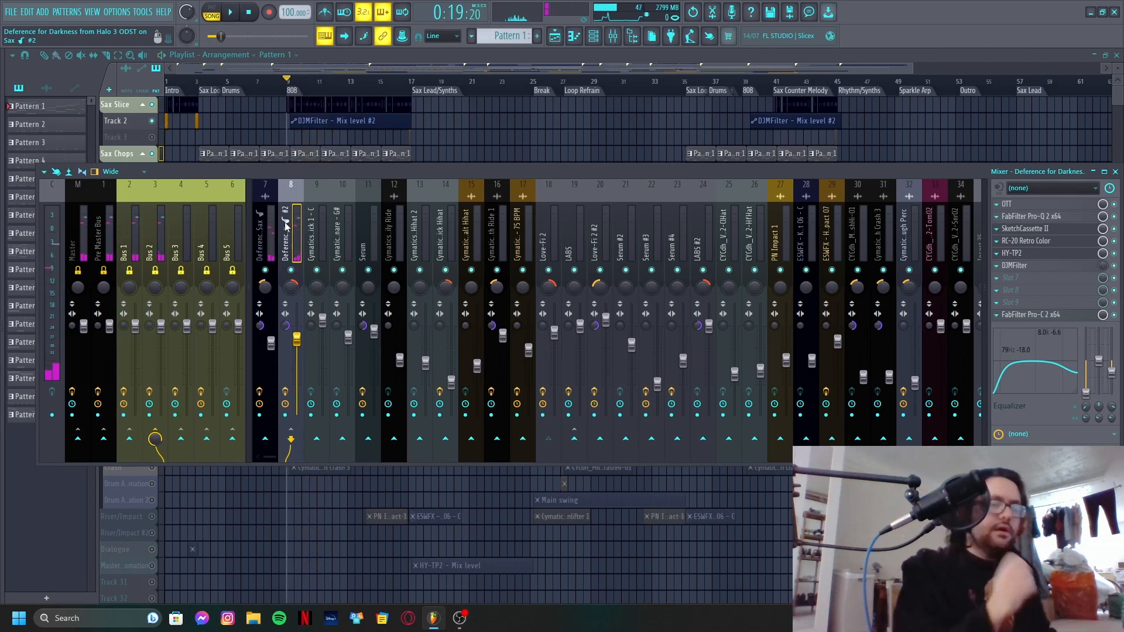
- Unmute all the playlist tracks and play the full arrangement from the Sax Lead/Synths marker
{"action": "key", "text": "F9"}
{"action": "right_click", "coordinate": [152, 188]}
{"action": "left_click", "coordinate": [143, 186]}
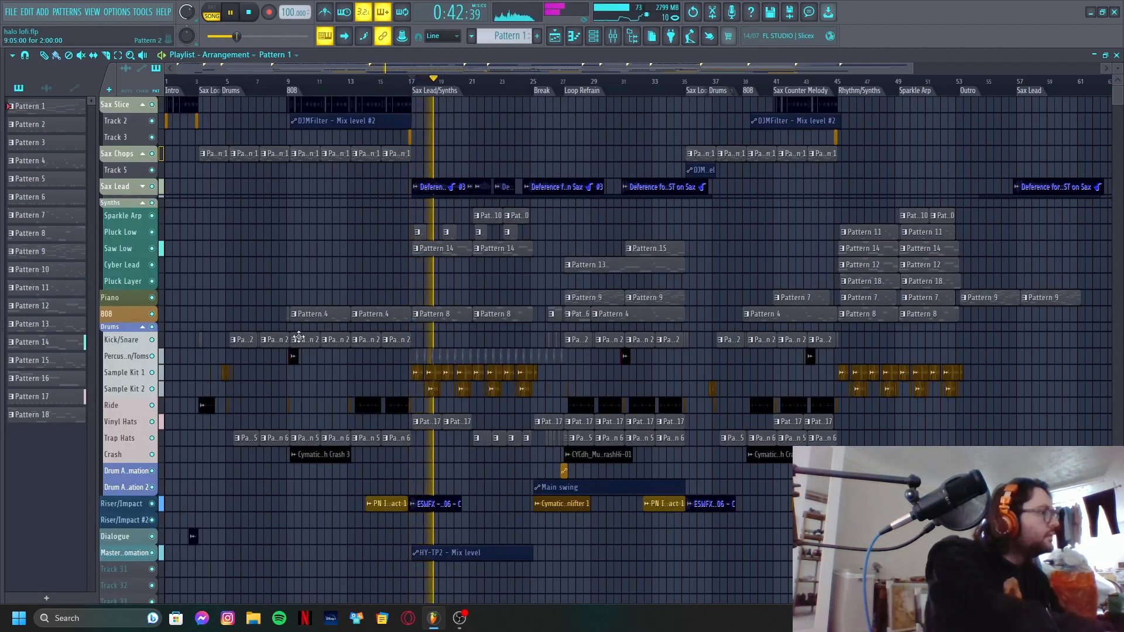
{"action": "key", "text": "space"}
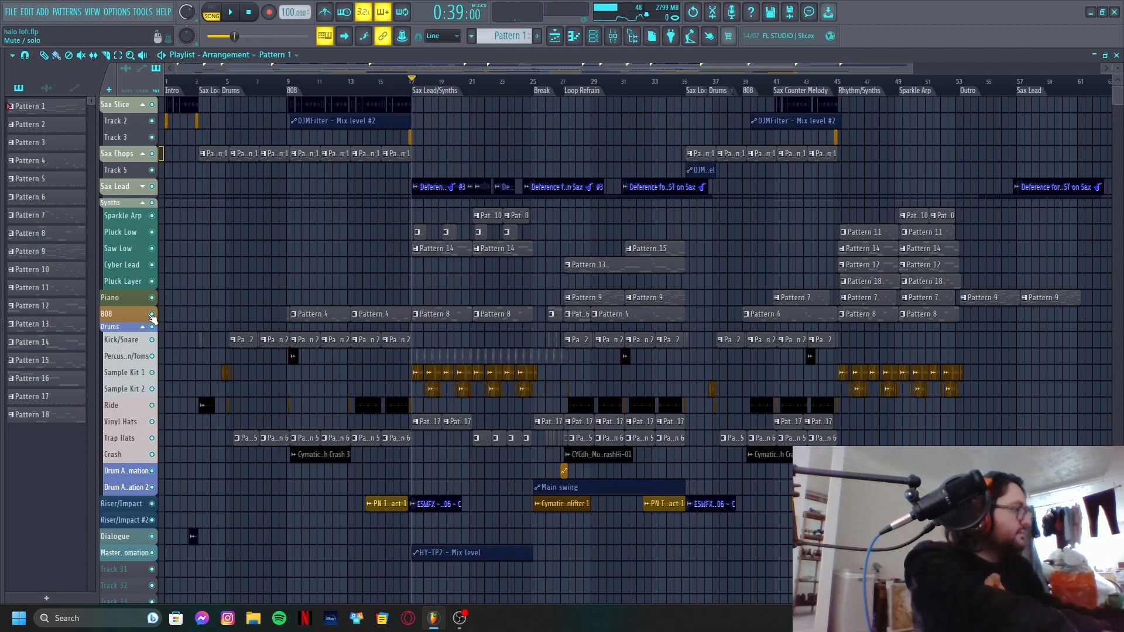
- Replay the Sax Lead/Synths section while checking the Serum #2 and Serum #4 tracks in the mixer
{"action": "key", "text": "F9"}
{"action": "left_click", "coordinate": [626, 234]}
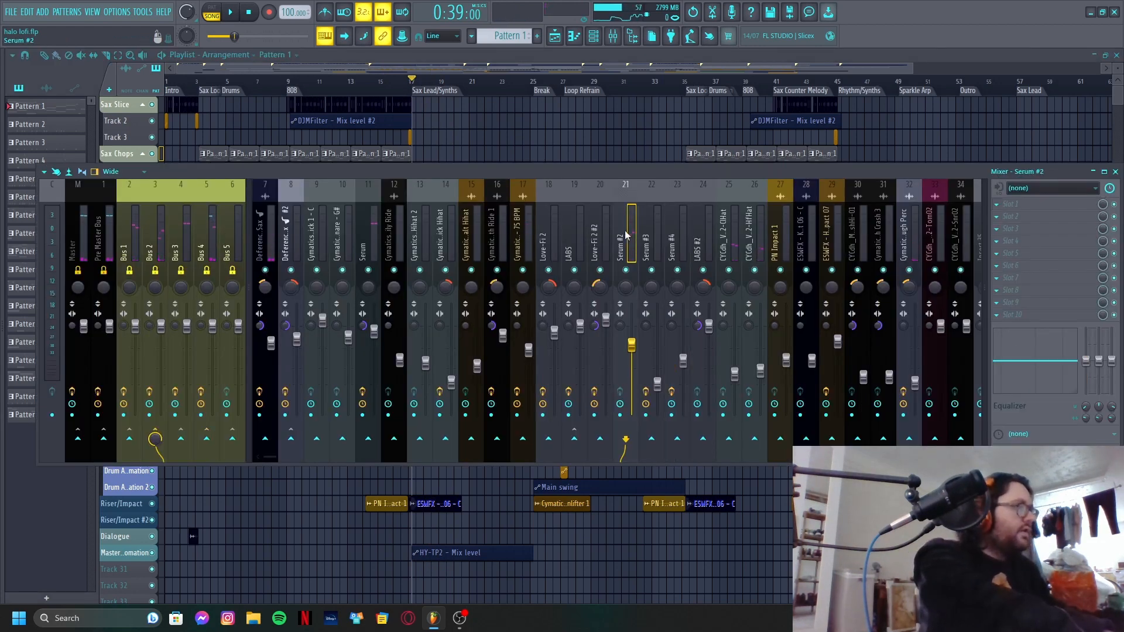
{"action": "key", "text": "space"}
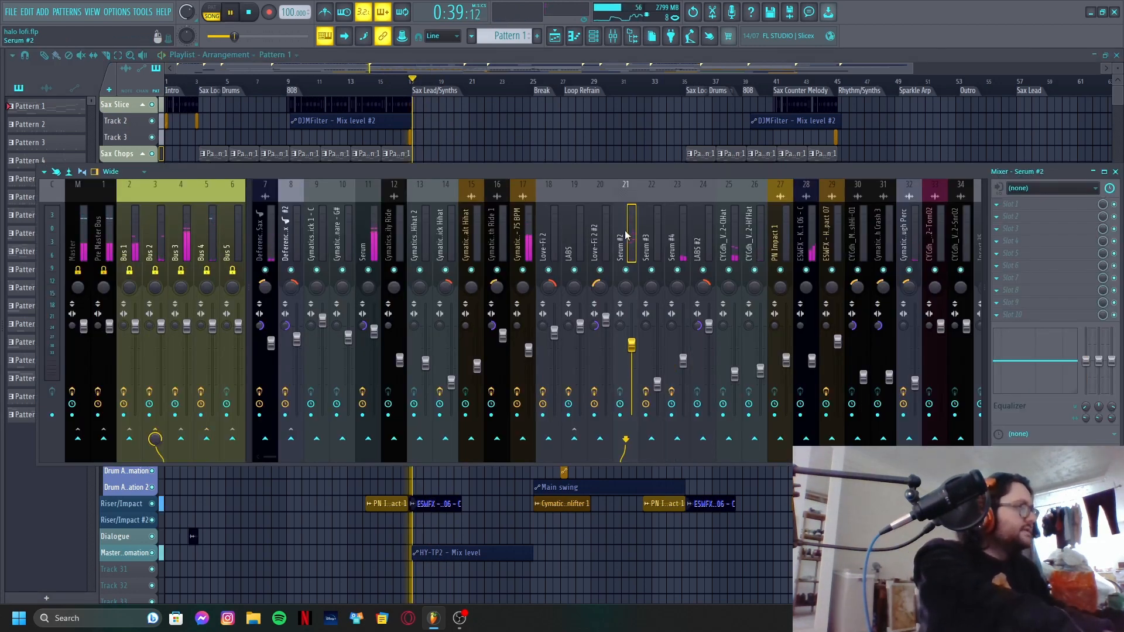
{"action": "left_click", "coordinate": [678, 244]}
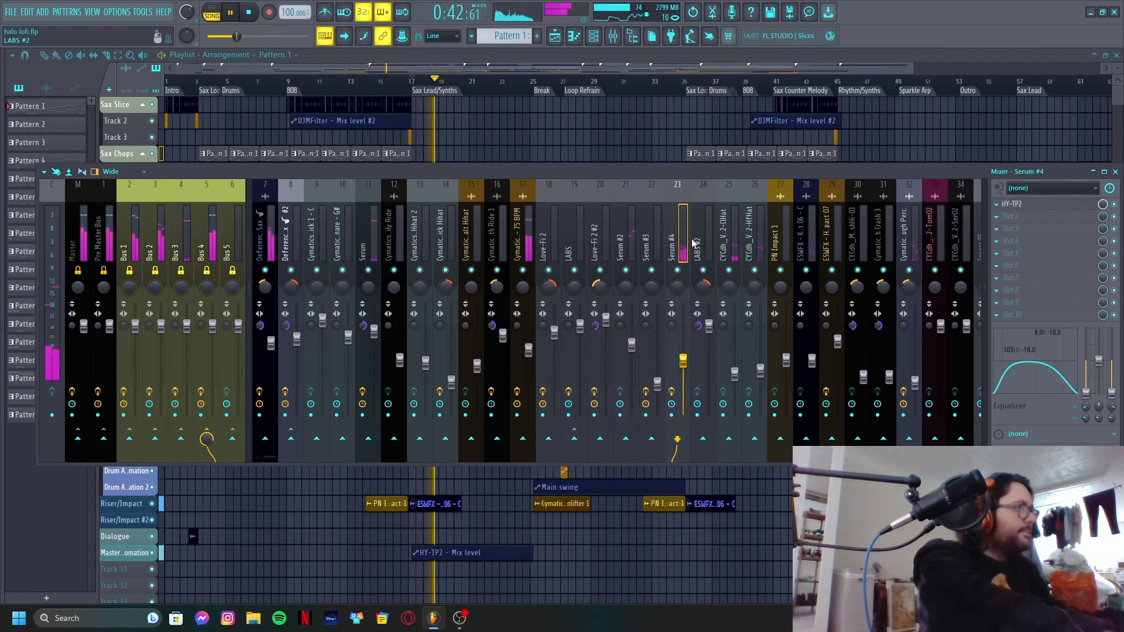
{"action": "key", "text": "space"}
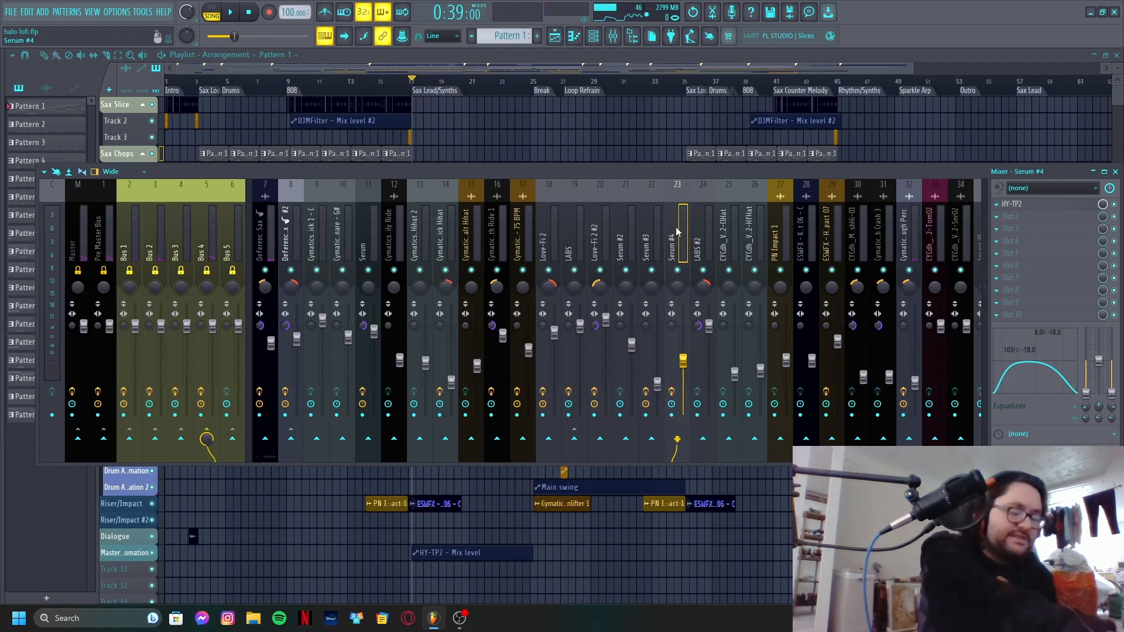
- Inspect HY-TP2 on the Serum #4 mixer track, briefly replay the section, and select the Serum #2 track
{"action": "left_click", "coordinate": [1045, 205]}
{"action": "left_click", "coordinate": [1045, 205]}
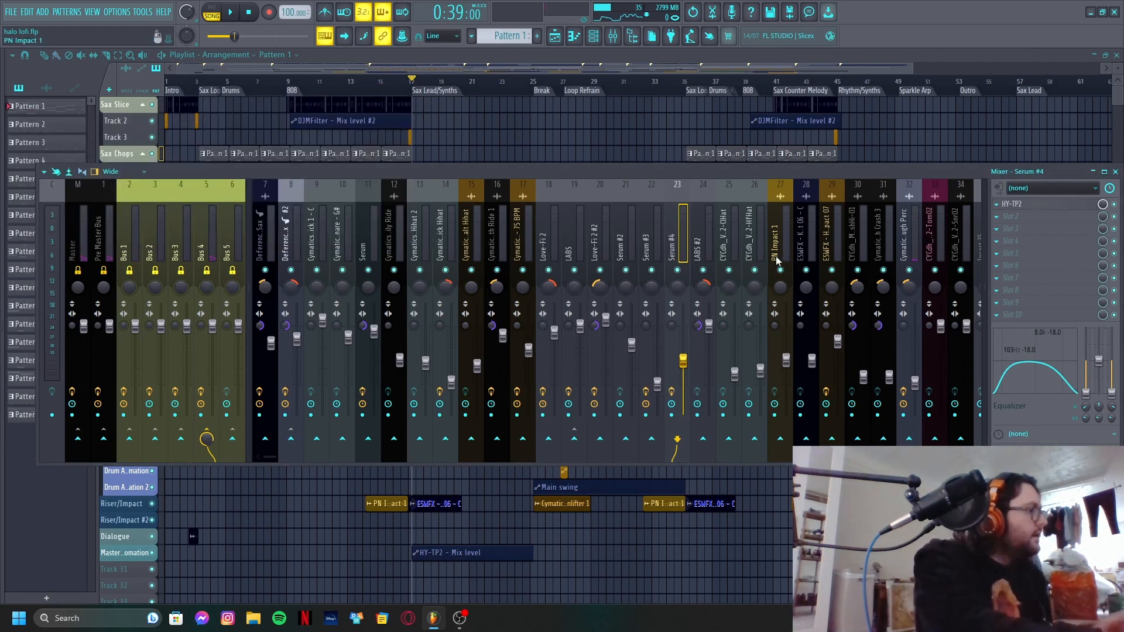
{"action": "key", "text": "space"}
{"action": "key", "text": "space"}
{"action": "left_click", "coordinate": [631, 233]}
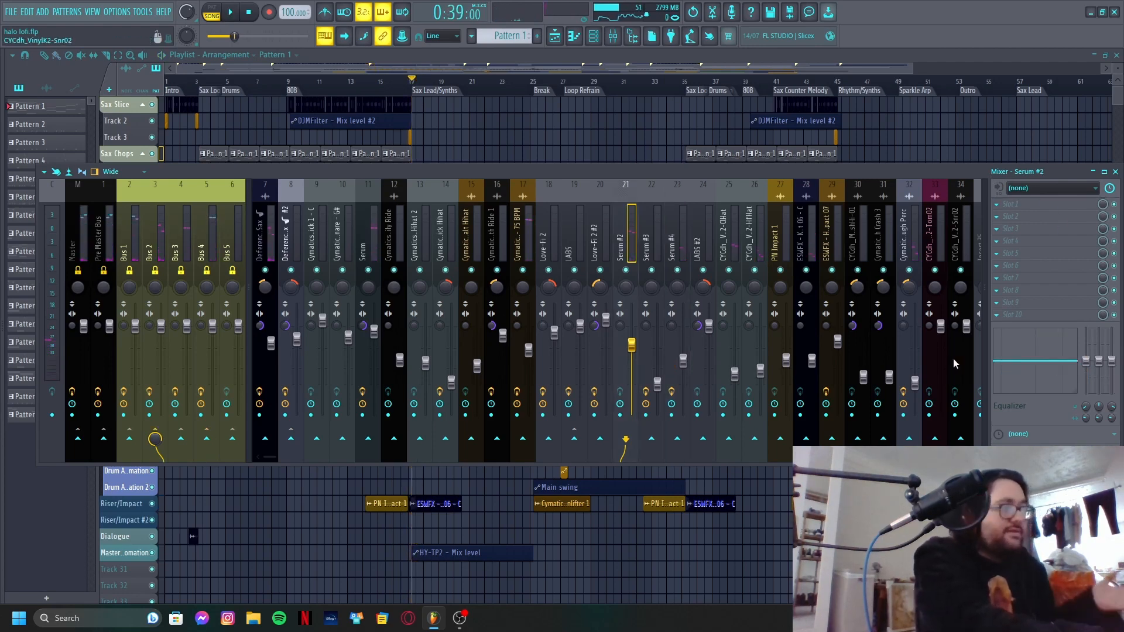
- Play the full arrangement in the playlist from the Loop Refrain marker at bar 27
{"action": "key", "text": "F9"}
{"action": "left_click", "coordinate": [586, 92]}
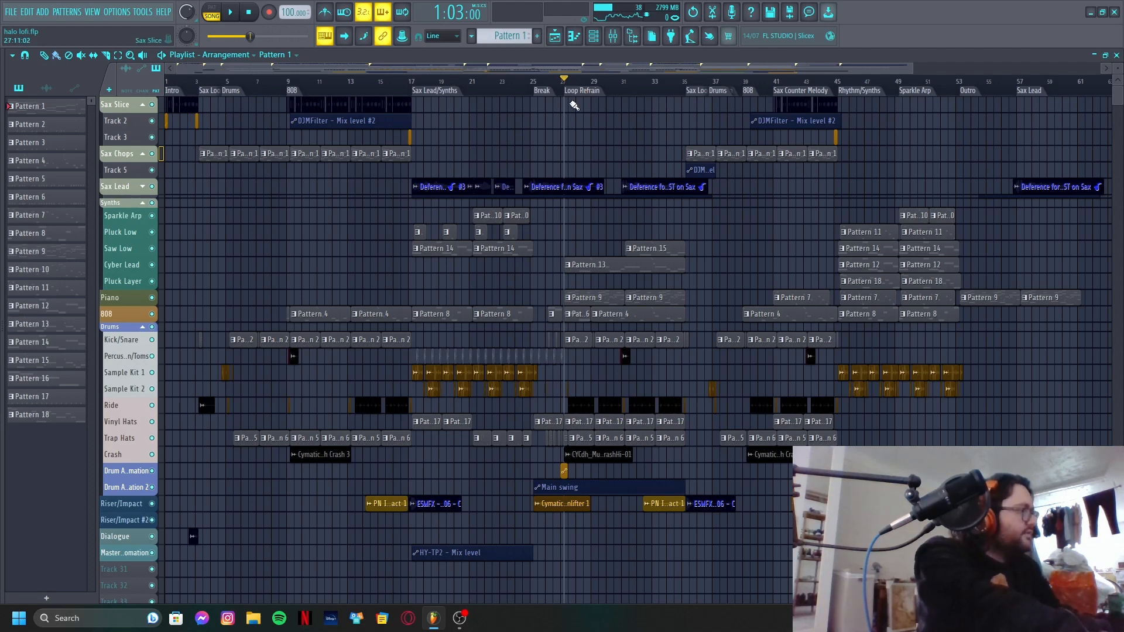
{"action": "key", "text": "space"}
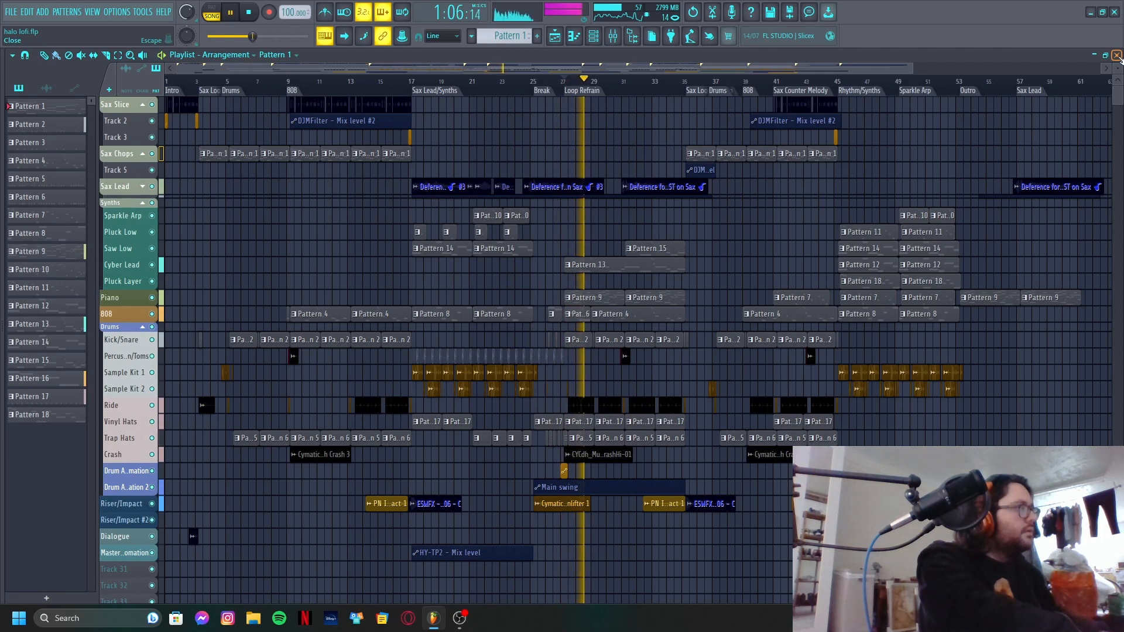
{"action": "key", "text": "space"}
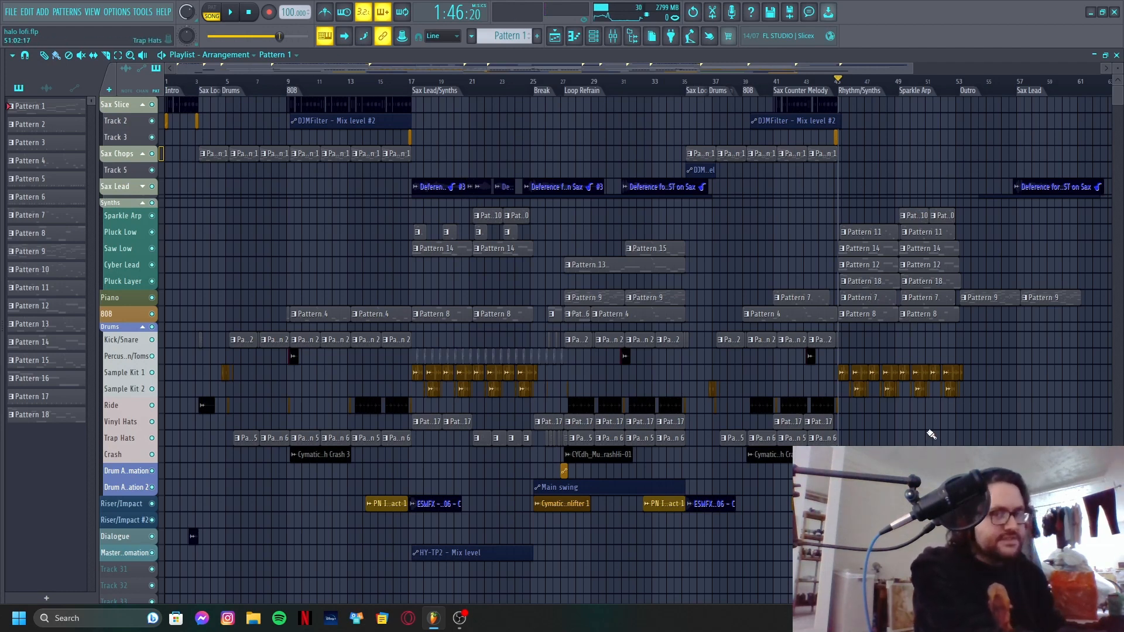
- Play the arrangement from the Rhythm/Synths marker at bar 45 through the Sparkle Arp section
{"action": "key", "text": "space"}
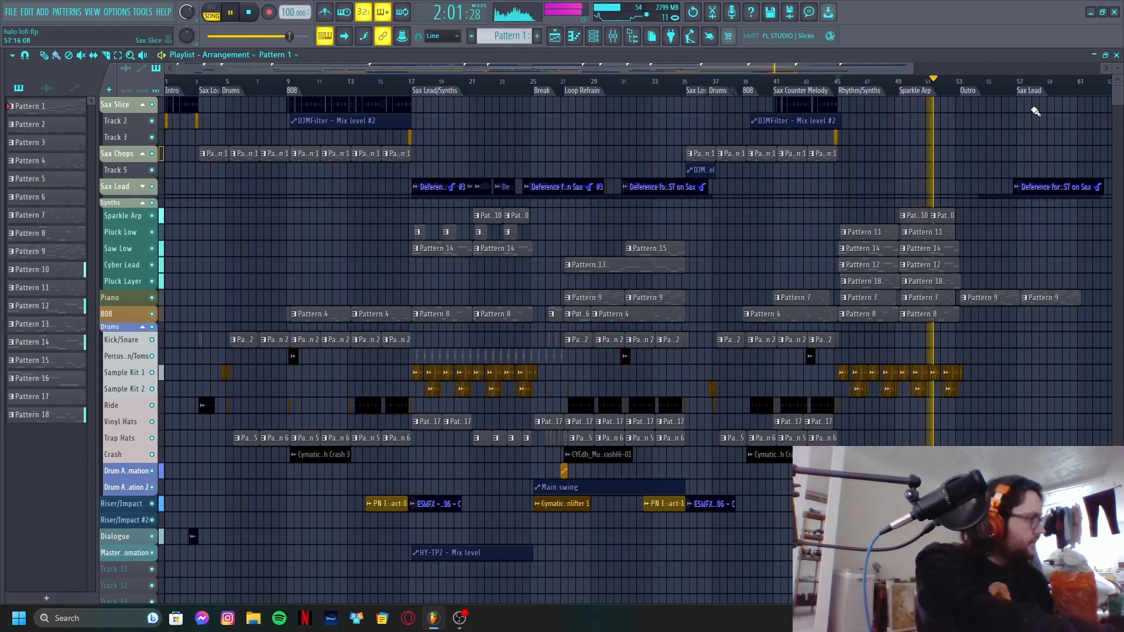
{"action": "key", "text": "space"}
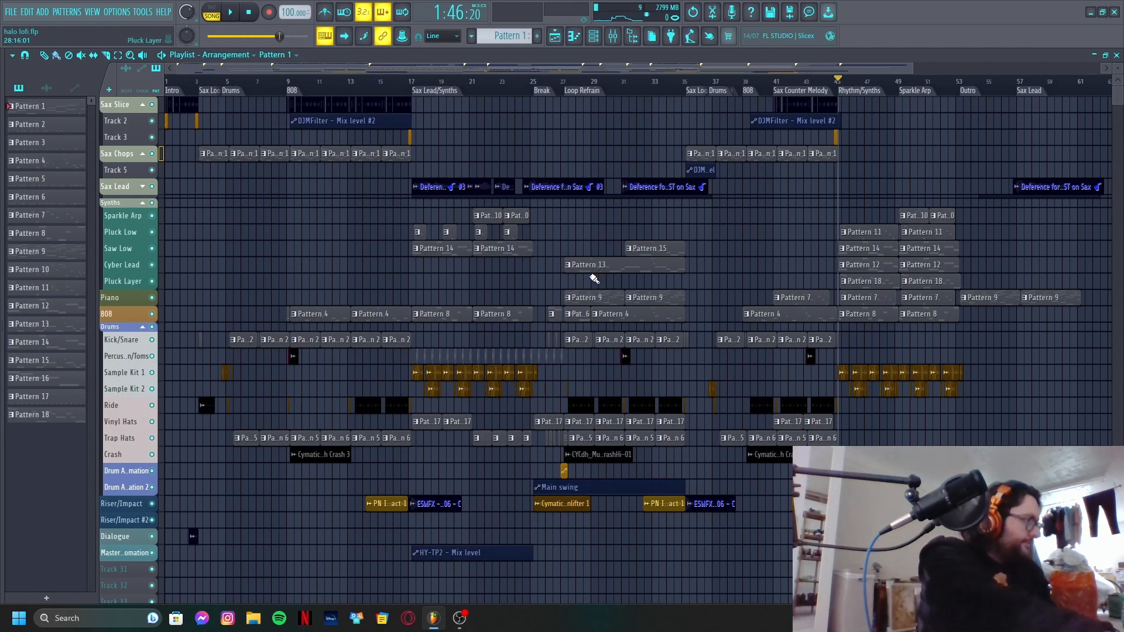
- Show the Pre Master Bus effects in the mixer and audition RC-20 Retro Color while playing the 808 section
{"action": "key", "text": "F9"}
{"action": "left_click", "coordinate": [104, 231]}
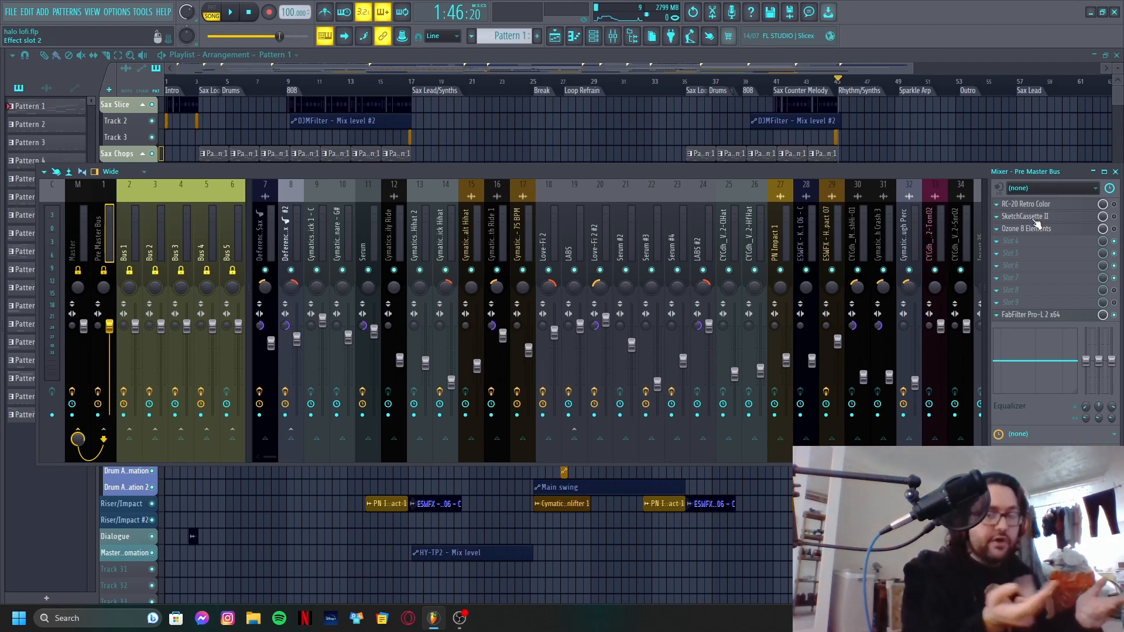
{"action": "key", "text": "space"}
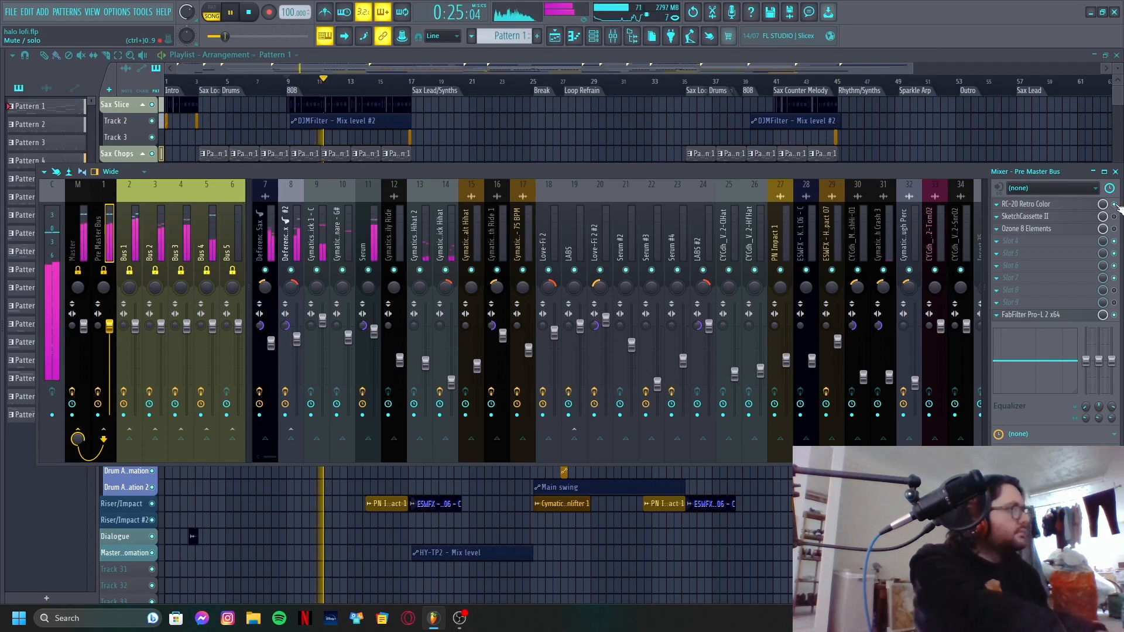
{"action": "left_click", "coordinate": [1075, 205]}
{"action": "key", "text": "space"}
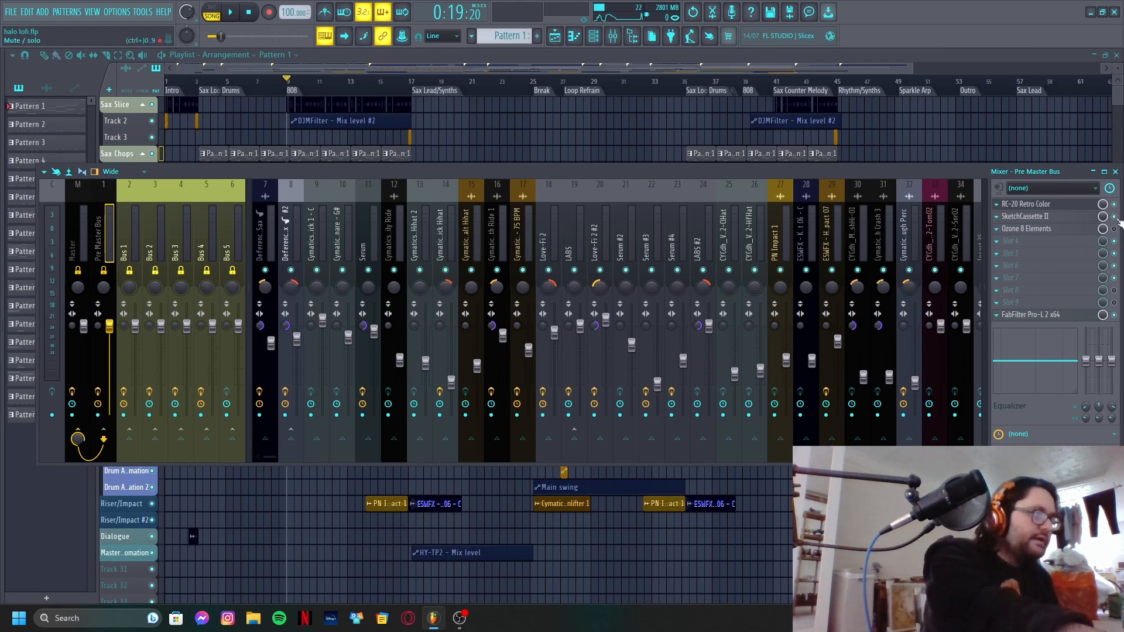
- Inspect SketchCassette II on the Pre Master Bus, bypass it, and replay the 808 section to compare the sound
{"action": "left_click", "coordinate": [1080, 217]}
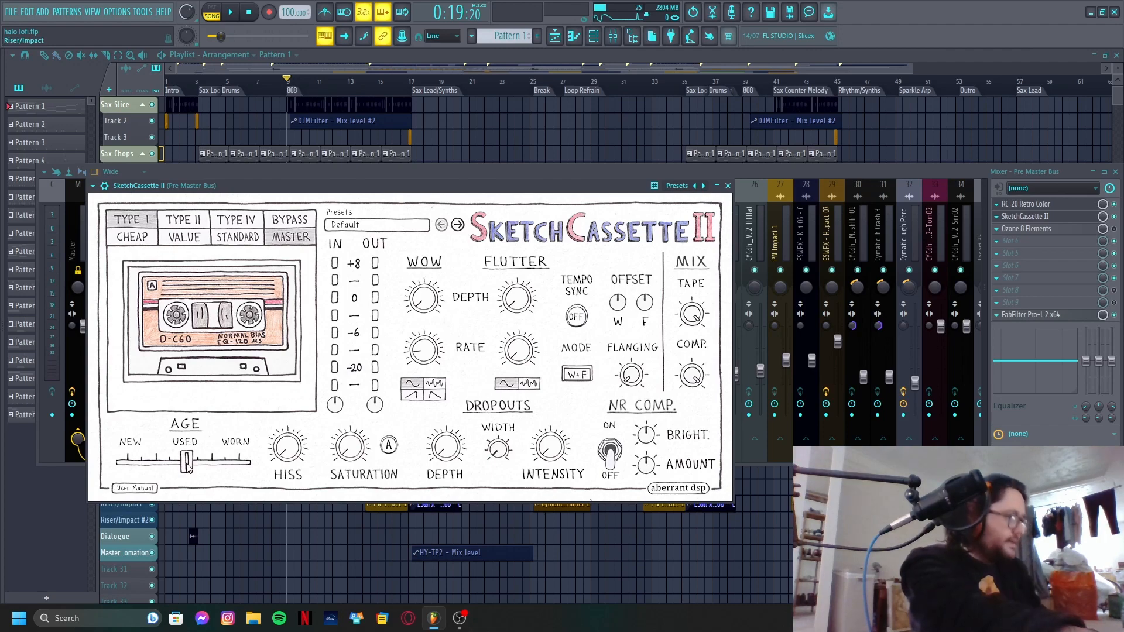
{"action": "key", "text": "Escape"}
{"action": "left_click", "coordinate": [1114, 216]}
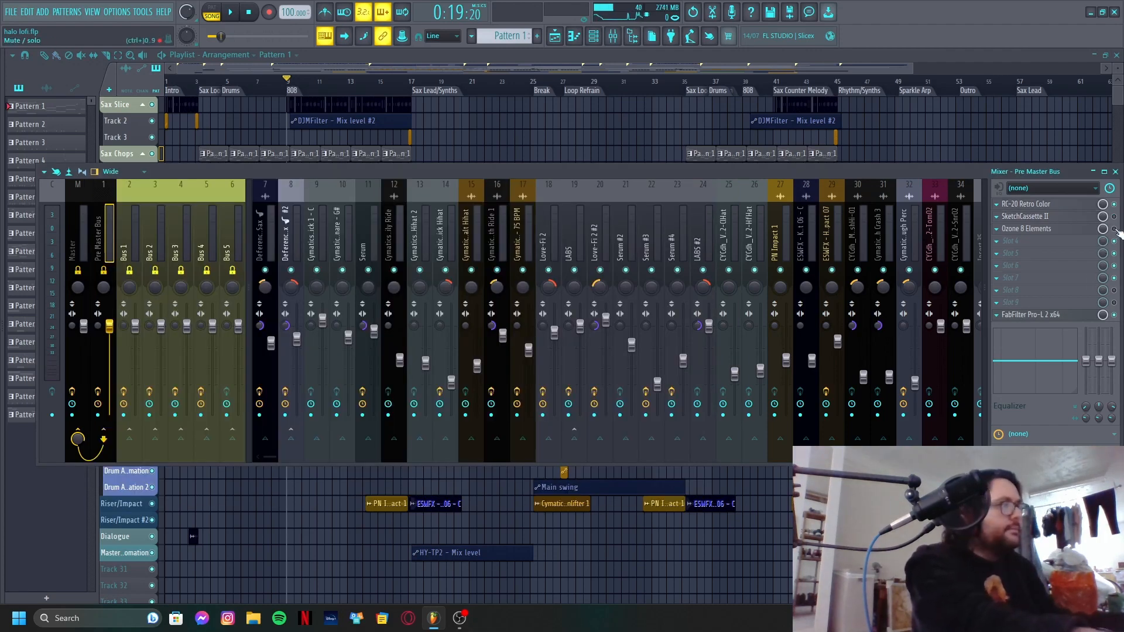
{"action": "key", "text": "space"}
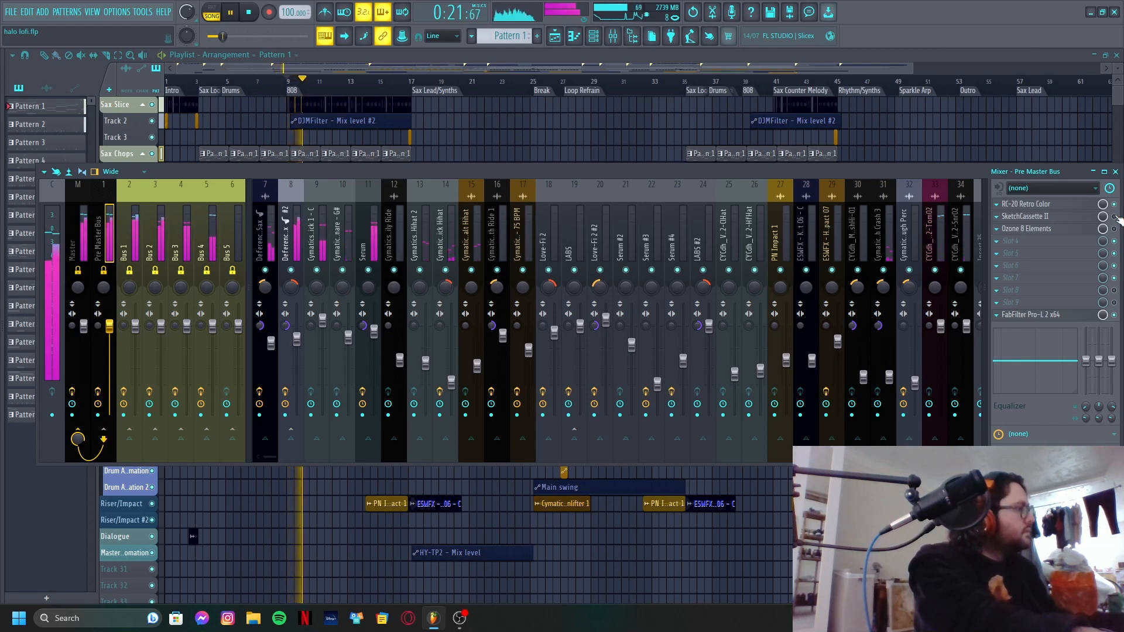
{"action": "key", "text": "space"}
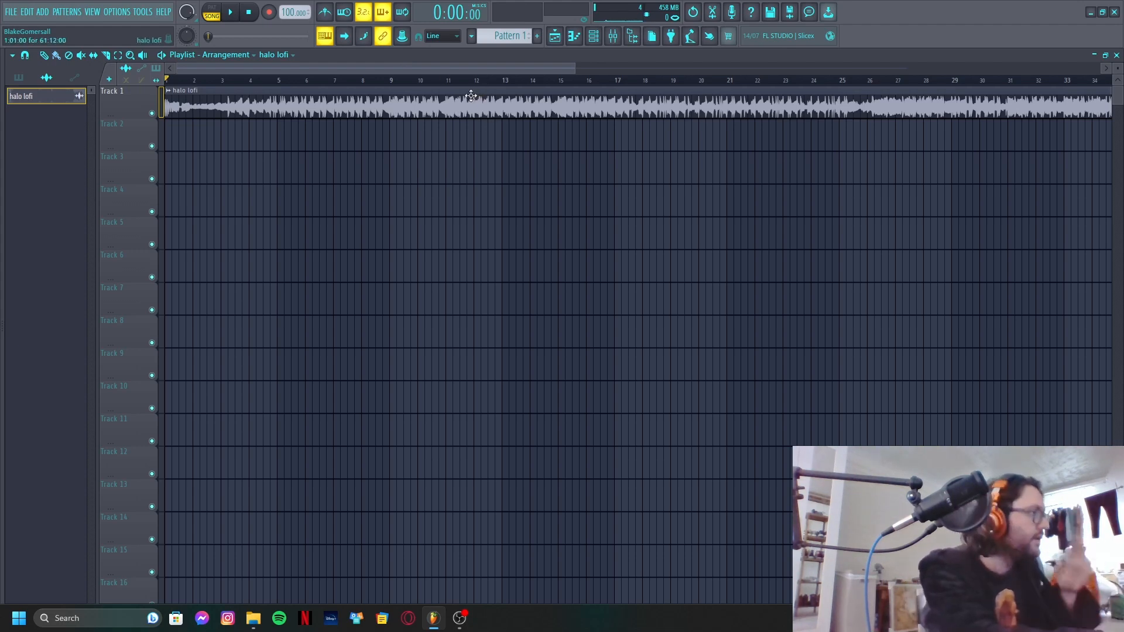
- Stretch the halo lofi audio clip on Track 1 so that it ends at about bar 65
{"action": "left_click_drag", "start_coordinate": [452, 69], "coordinate": [491, 65]}
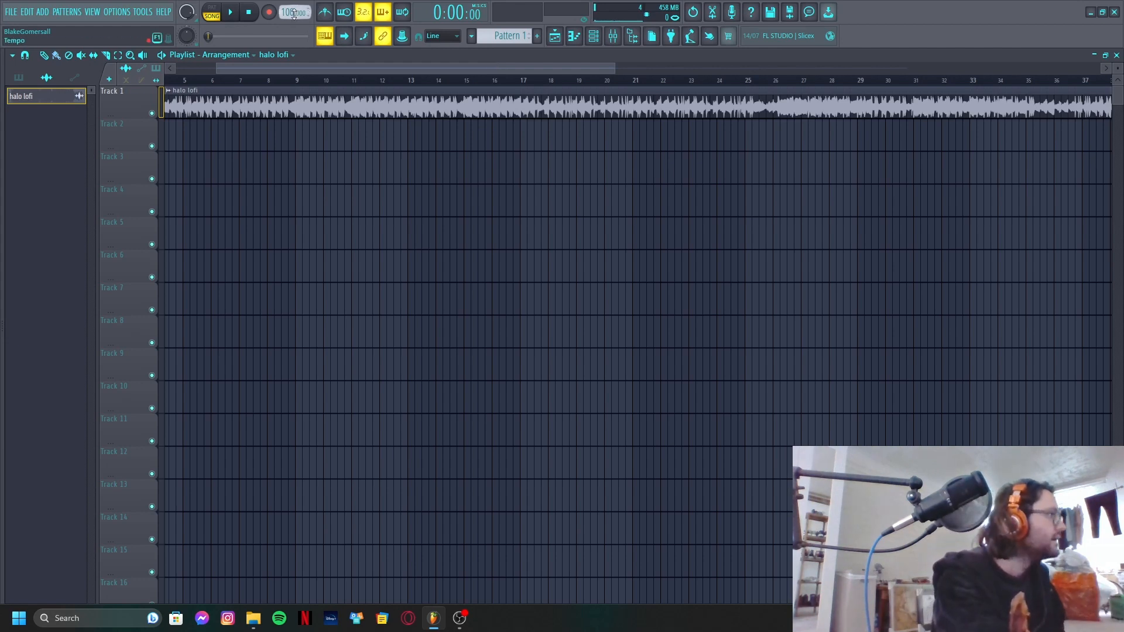
{"action": "left_click_drag", "start_coordinate": [347, 67], "coordinate": [807, 68]}
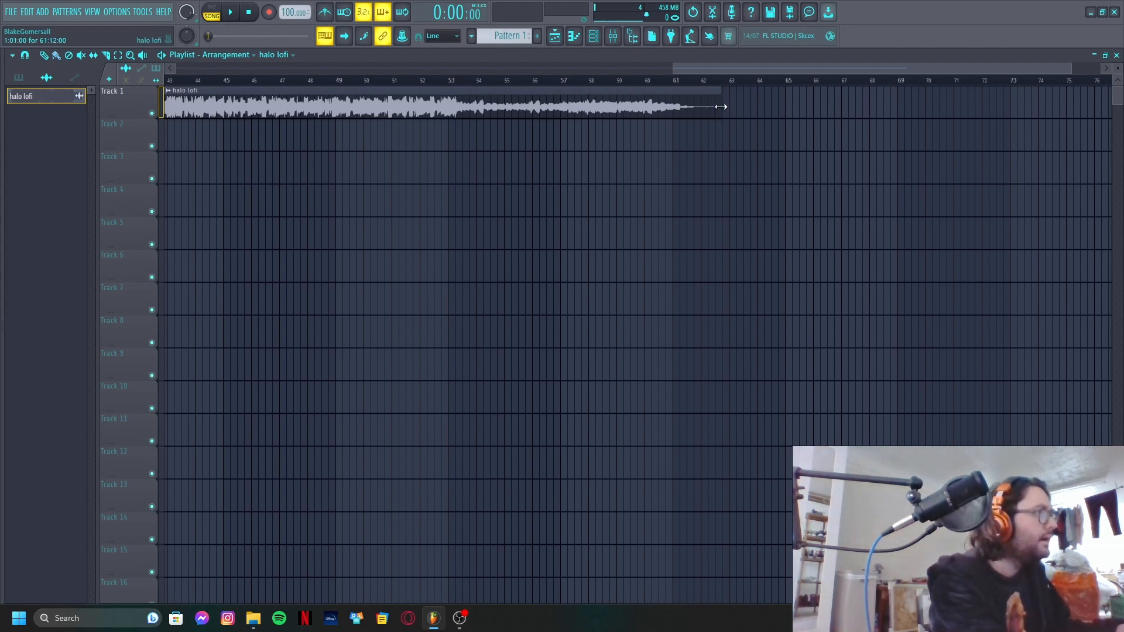
{"action": "left_click_drag", "start_coordinate": [726, 106], "coordinate": [800, 106]}
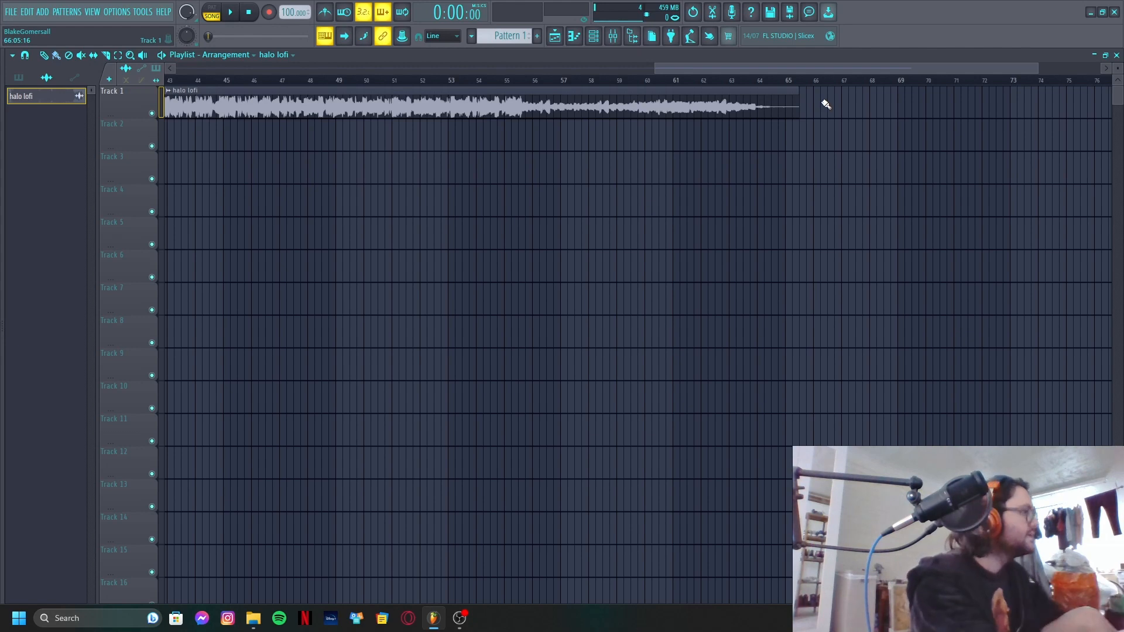
- Play the stretched halo lofi clip from about bar 26 and check where the clip ends
{"action": "left_click_drag", "start_coordinate": [794, 71], "coordinate": [490, 34]}
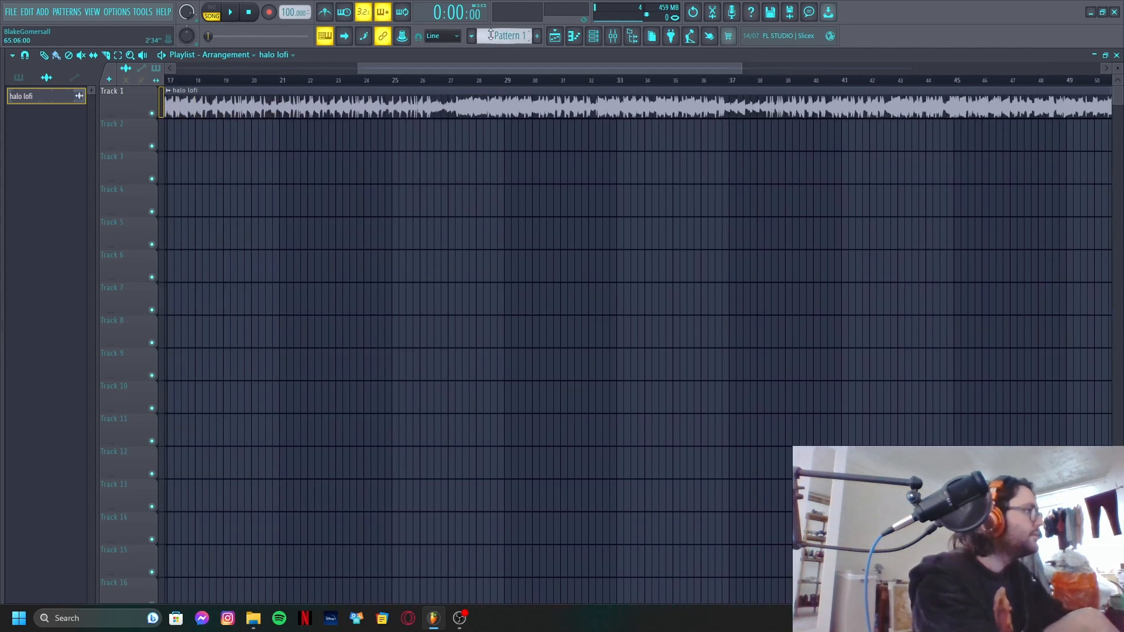
{"action": "left_click", "coordinate": [427, 81]}
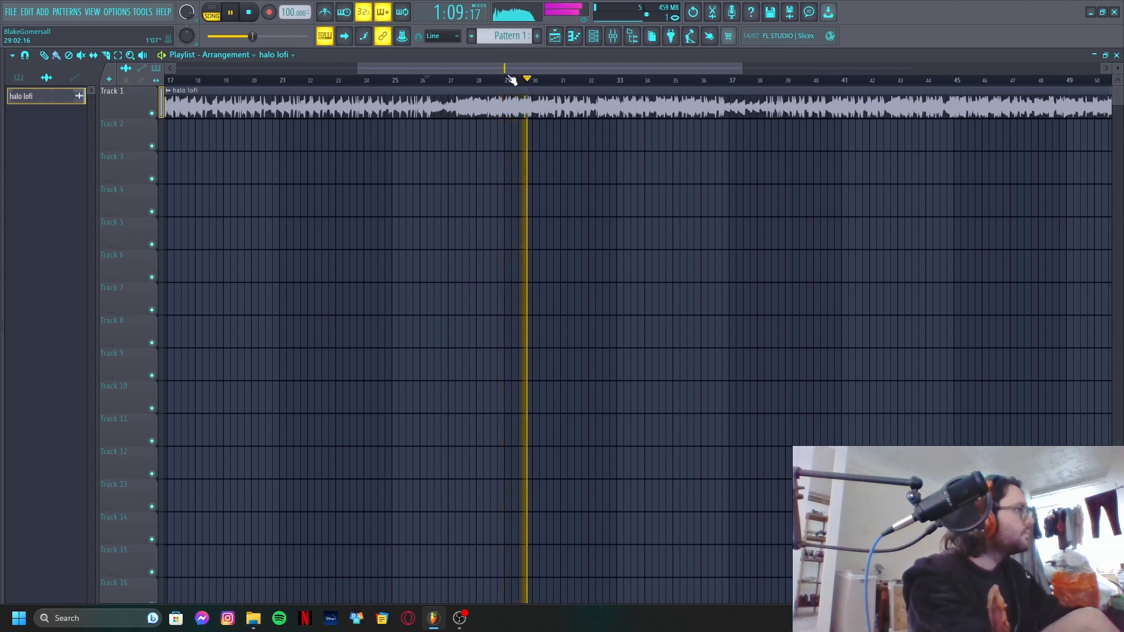
{"action": "left_click_drag", "start_coordinate": [507, 69], "coordinate": [788, 67]}
{"action": "key", "text": "space"}
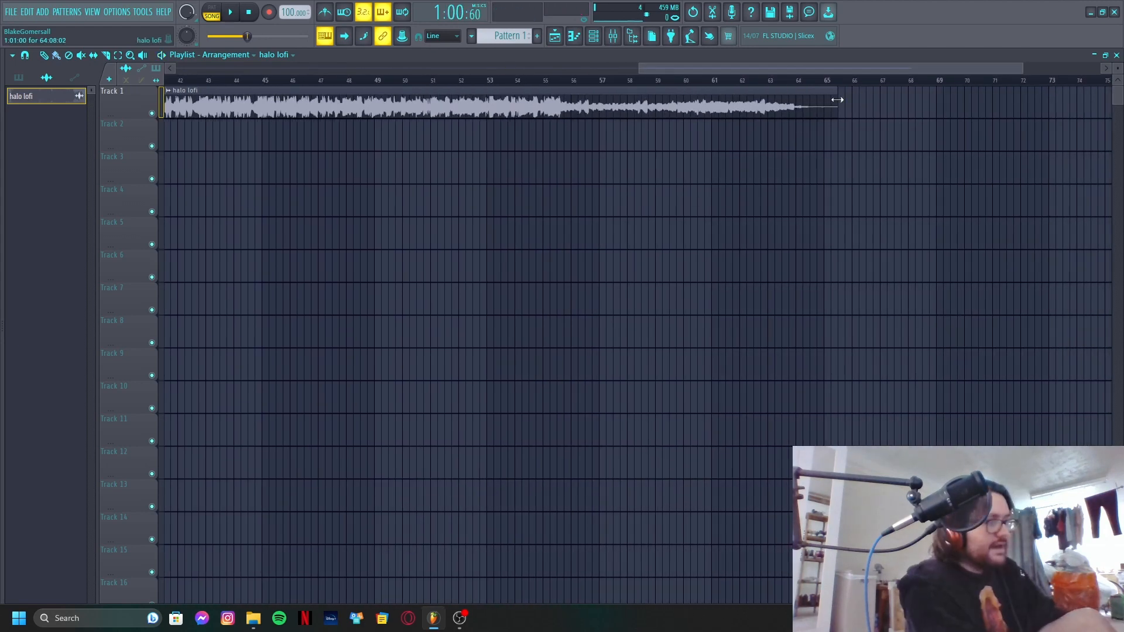